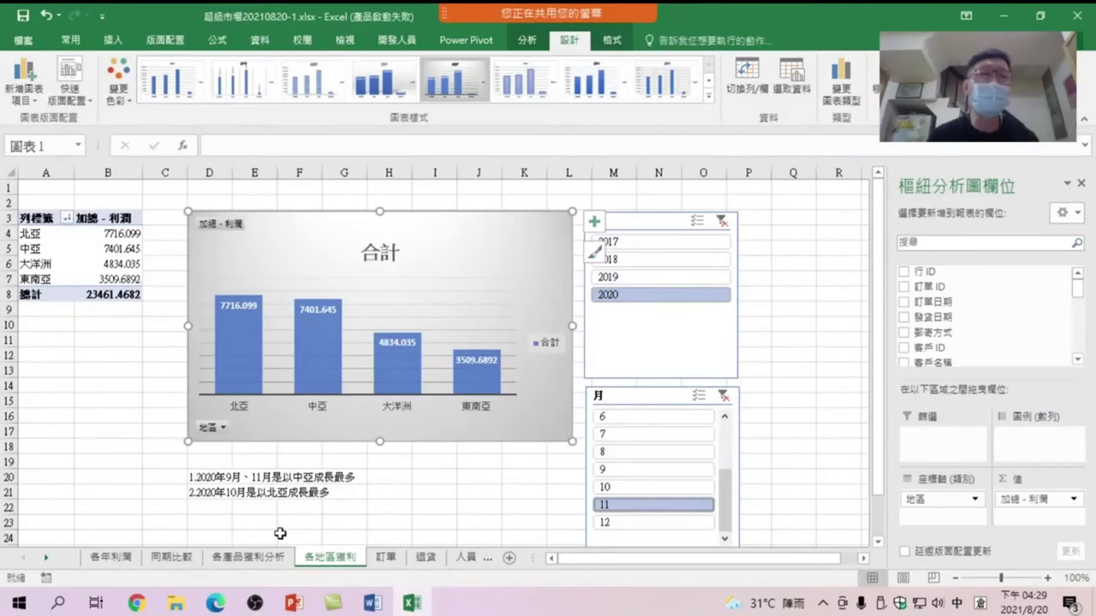
Step: Go to the 各年利潤 sheet and bring up the yearly profit chart's element options
left_click(118, 561)
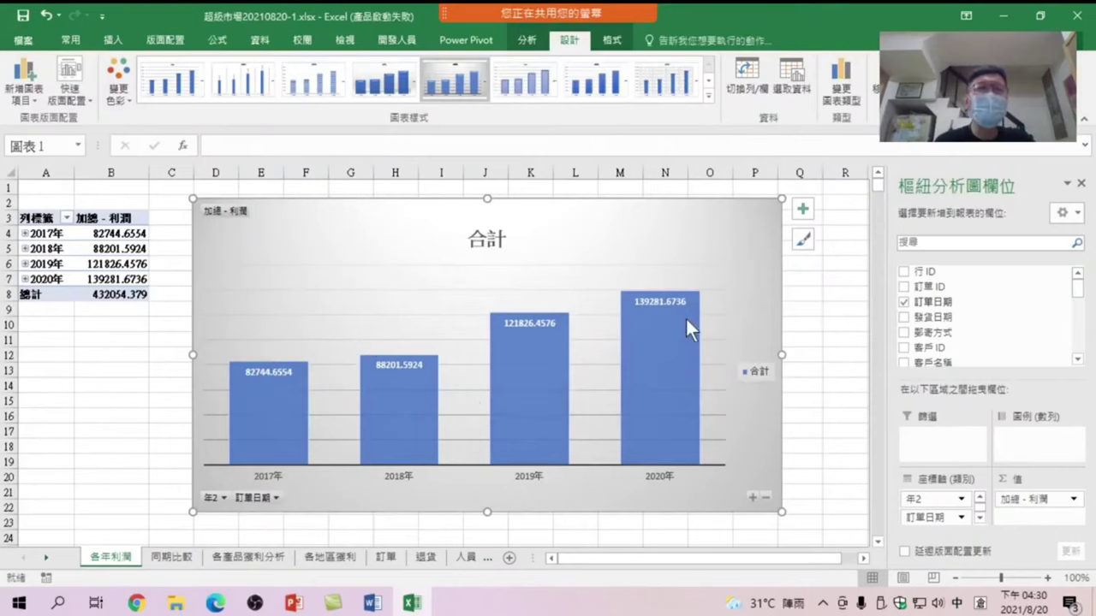
mouse_move(358, 400)
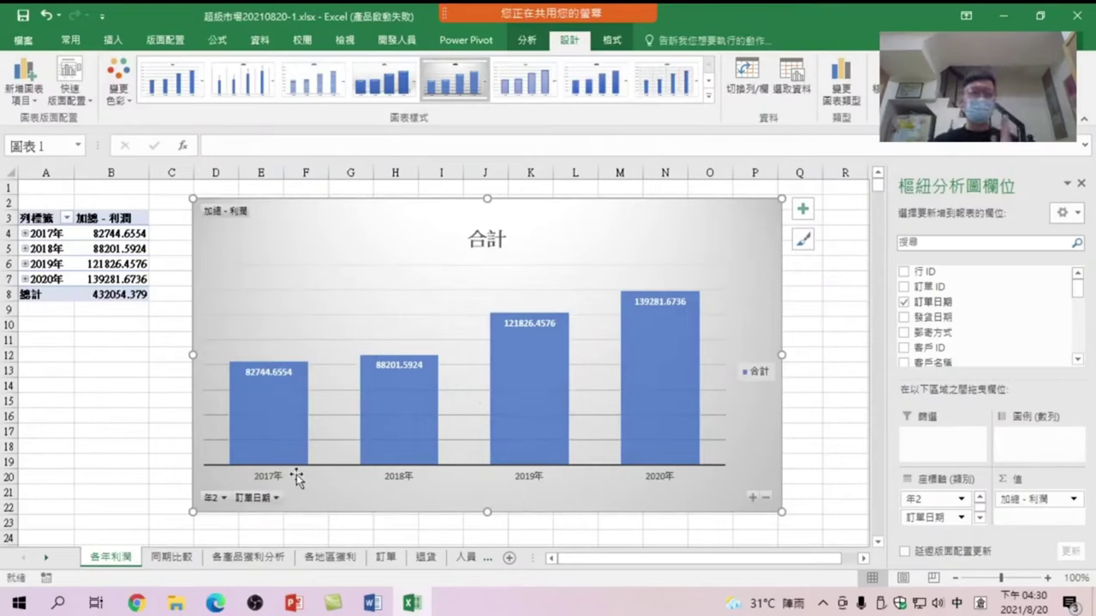
mouse_move(288, 385)
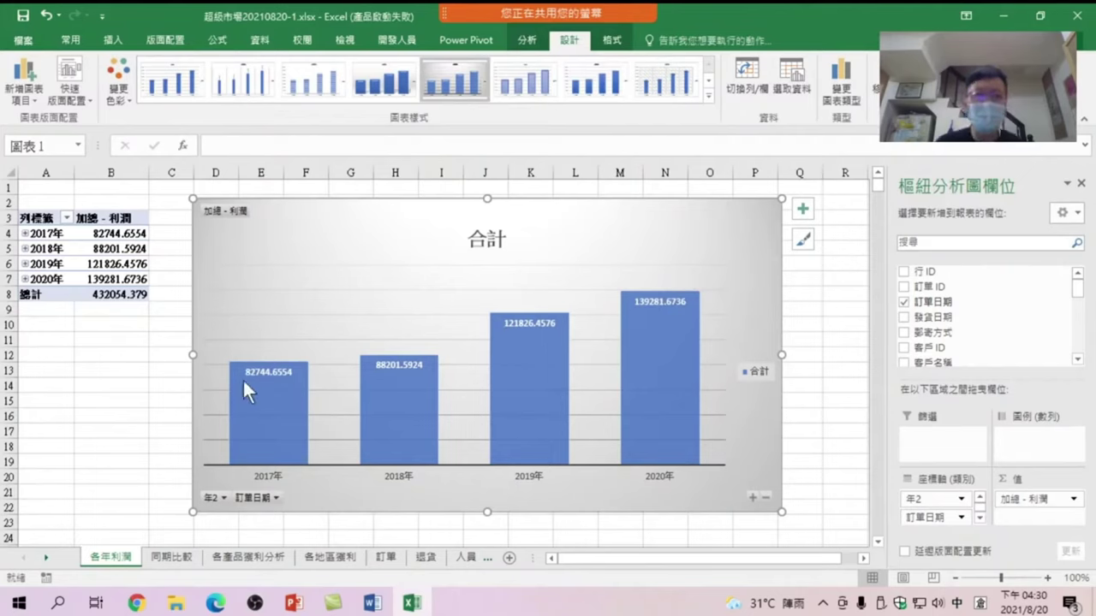
Step: Add a linear trendline, 線性(合計), across the 2017–2020 yearly profit columns
left_click(802, 209)
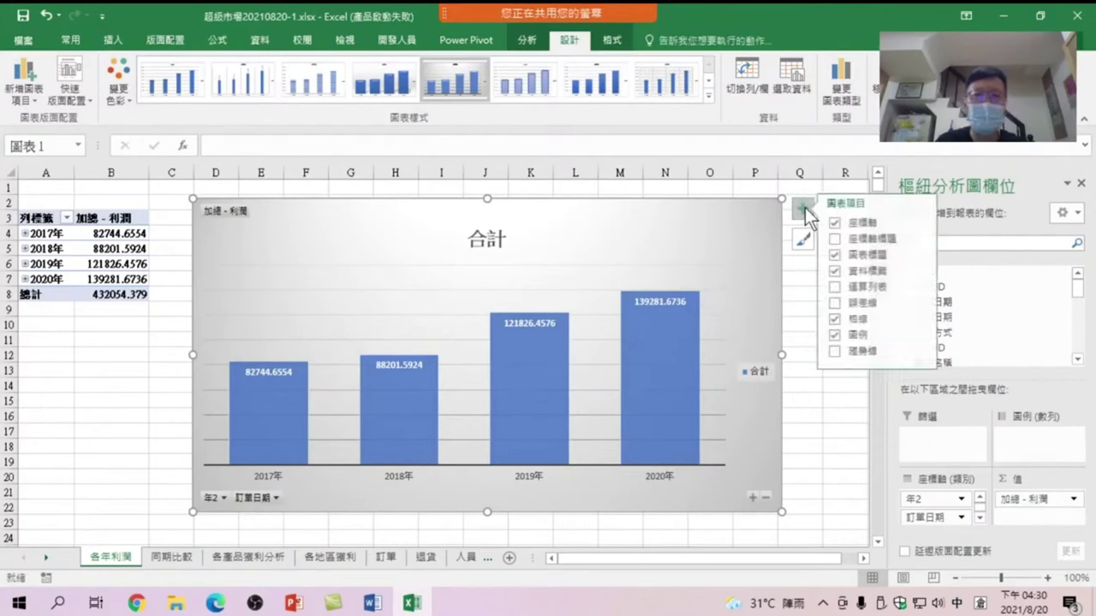
left_click(842, 351)
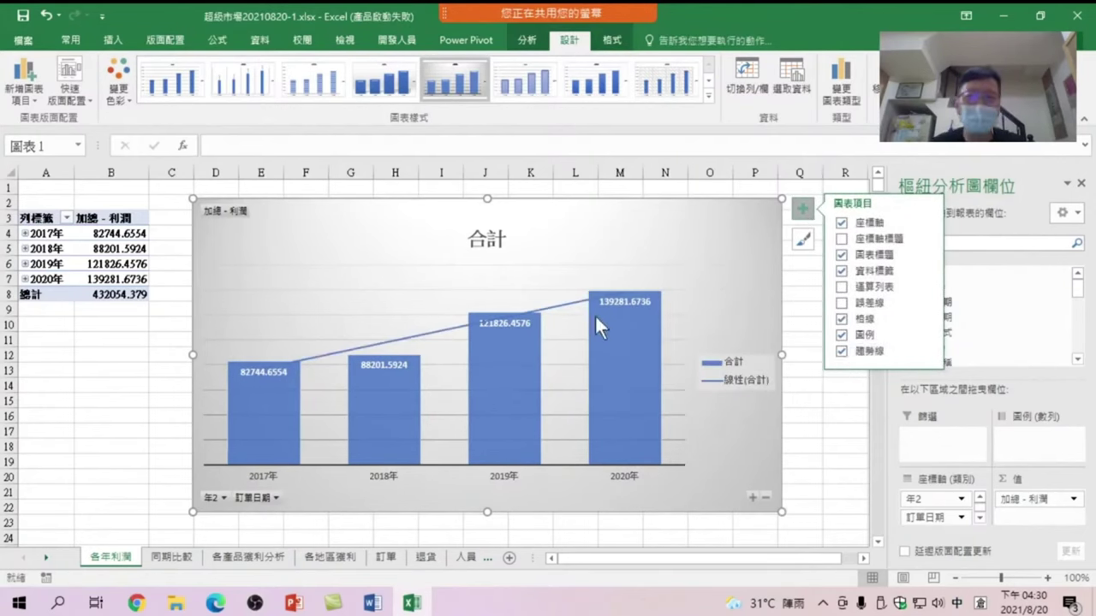
left_click(926, 352)
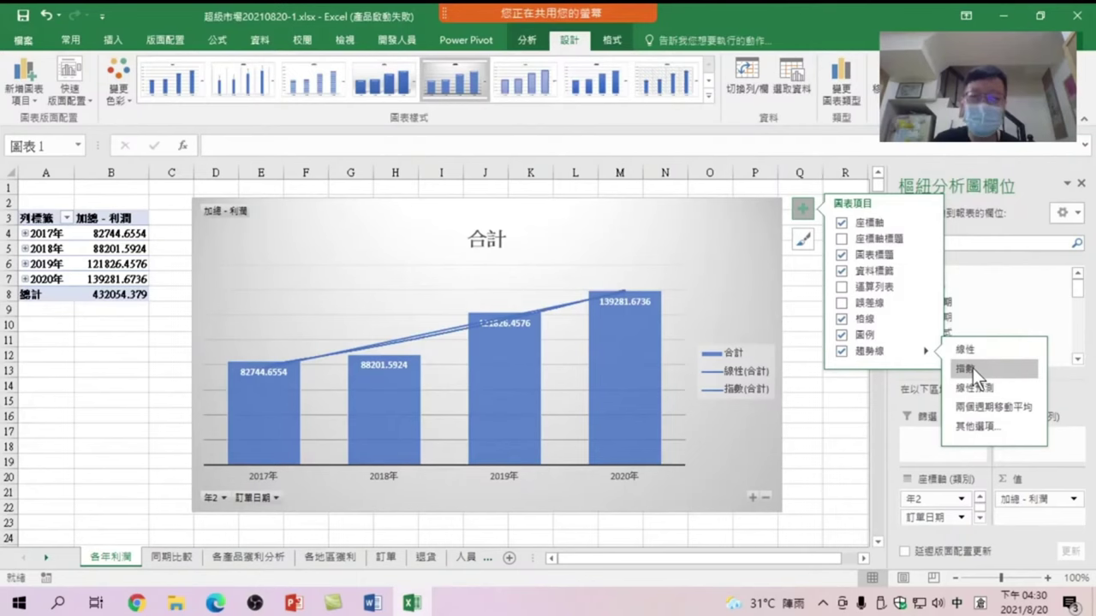
left_click(111, 400)
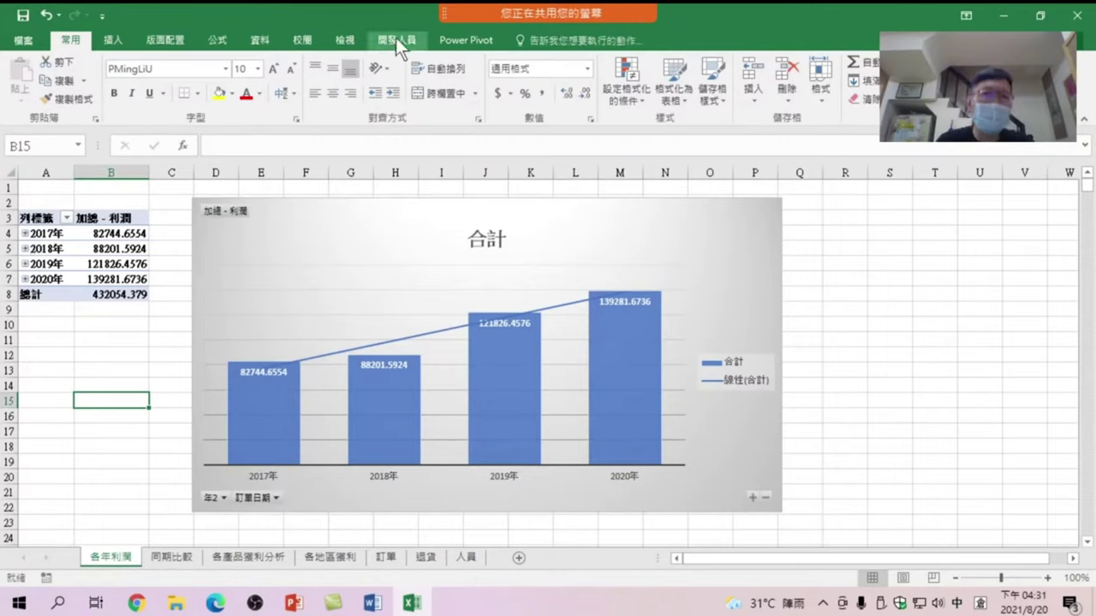
Step: Group the pivot table's dates by 月 and 年 so the chart shows monthly profit per year
left_click(139, 248)
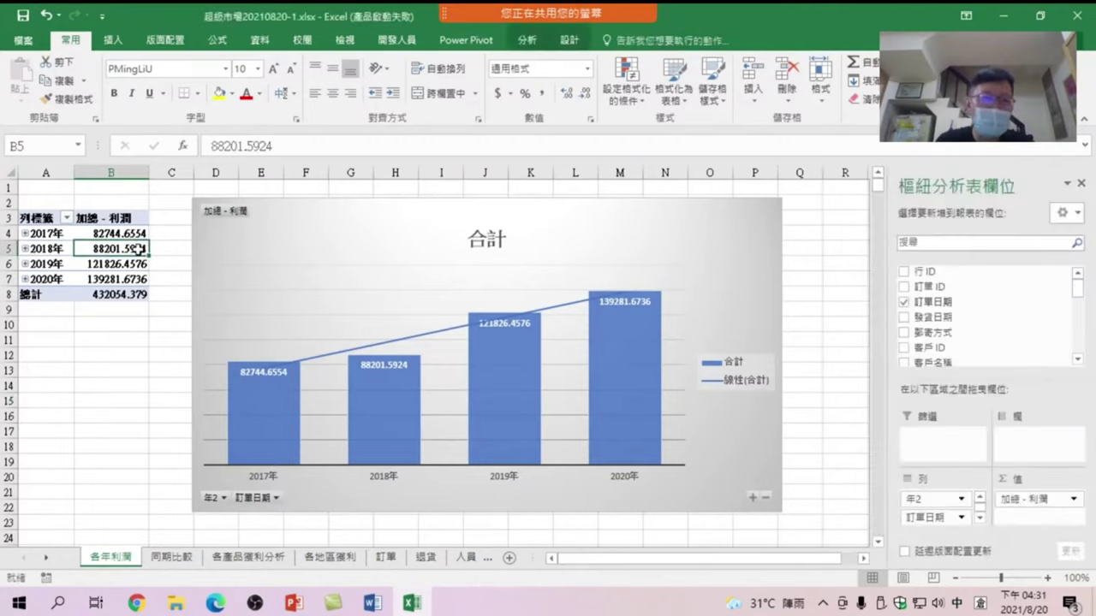
left_click(526, 40)
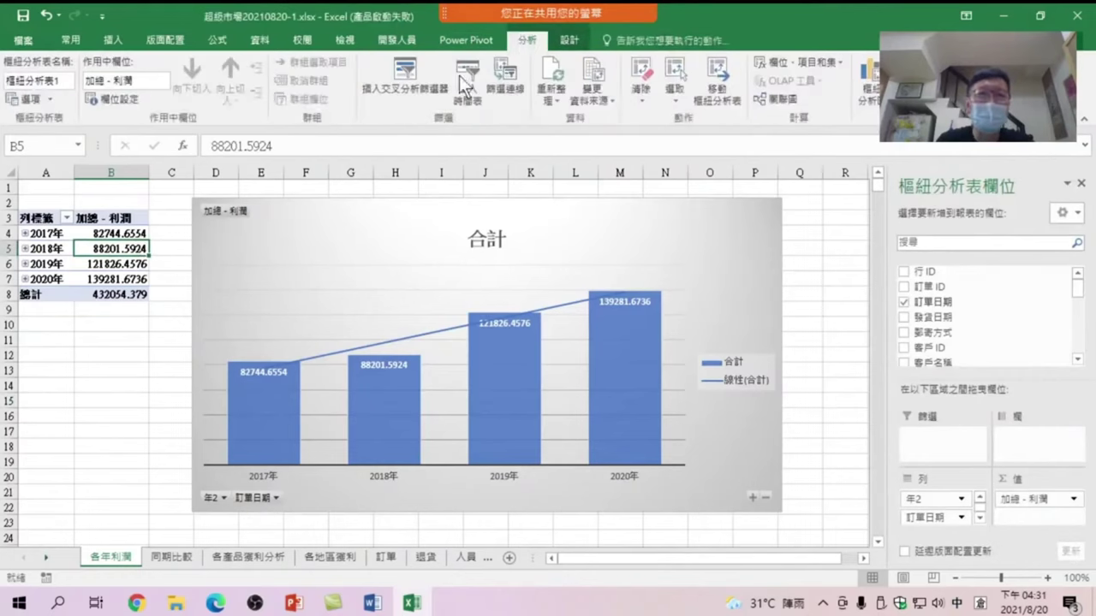
left_click(55, 234)
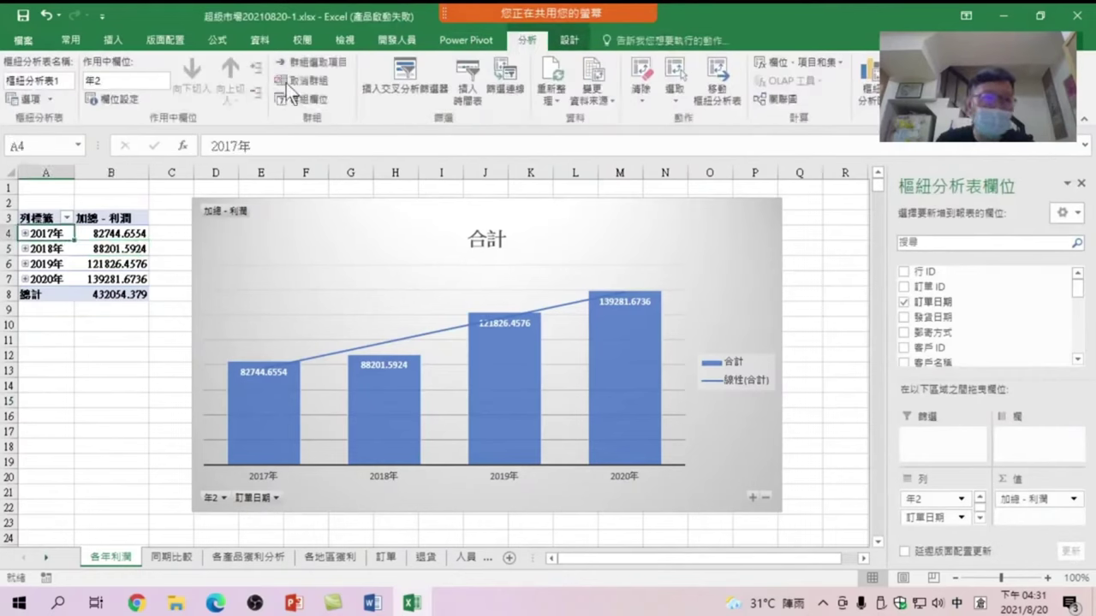
left_click(313, 62)
left_click(482, 373)
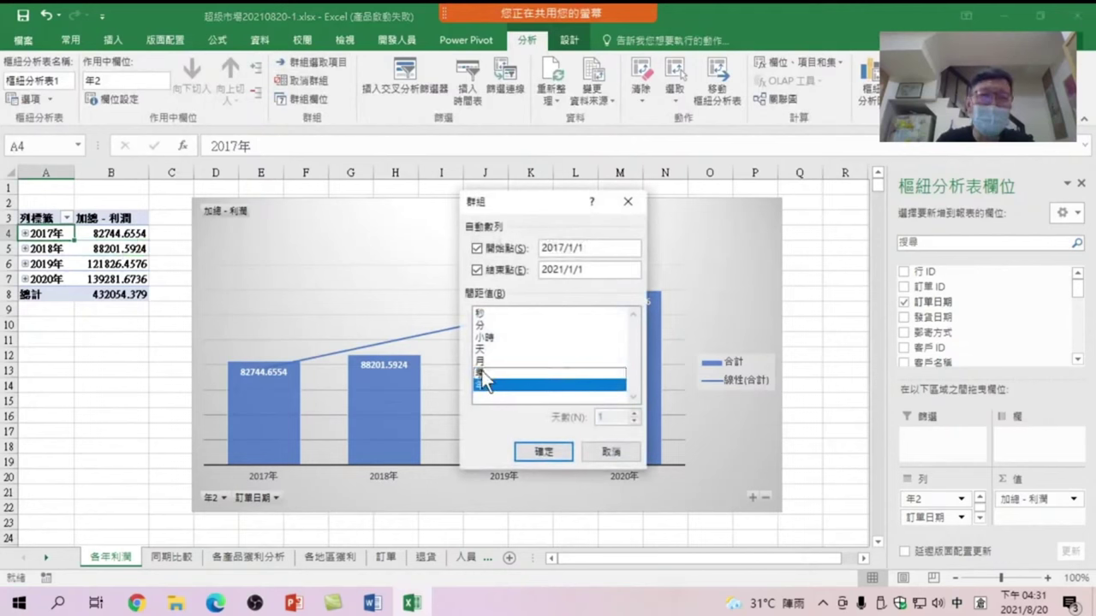
left_click(488, 361)
left_click(536, 451)
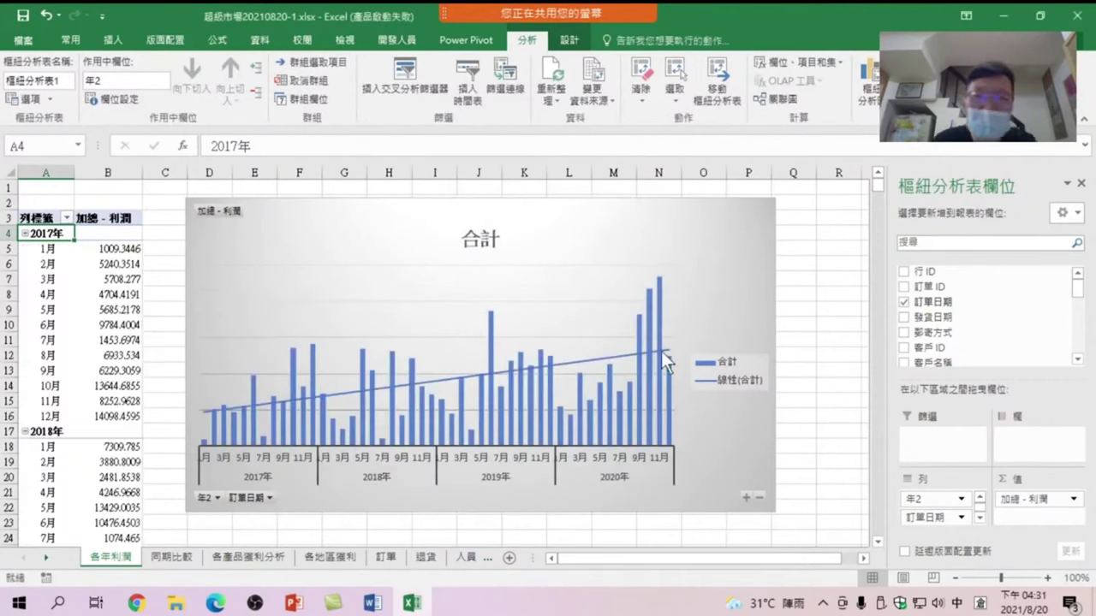
left_click(749, 296)
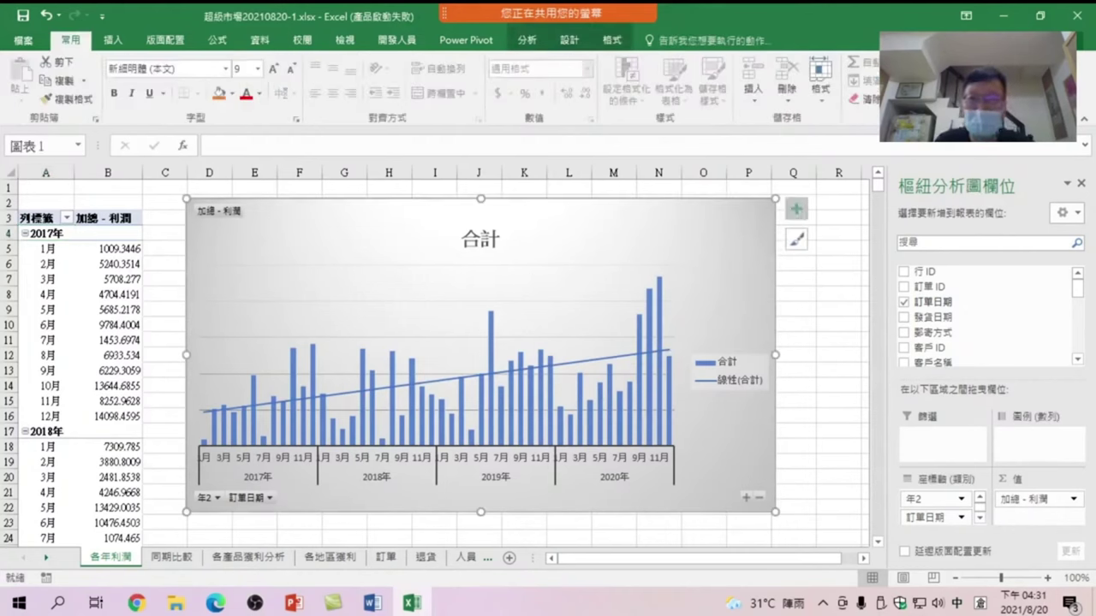
Step: Add 線性預測 linear forecast trendlines to the monthly profit chart, extending the axis past 2020
left_click(798, 209)
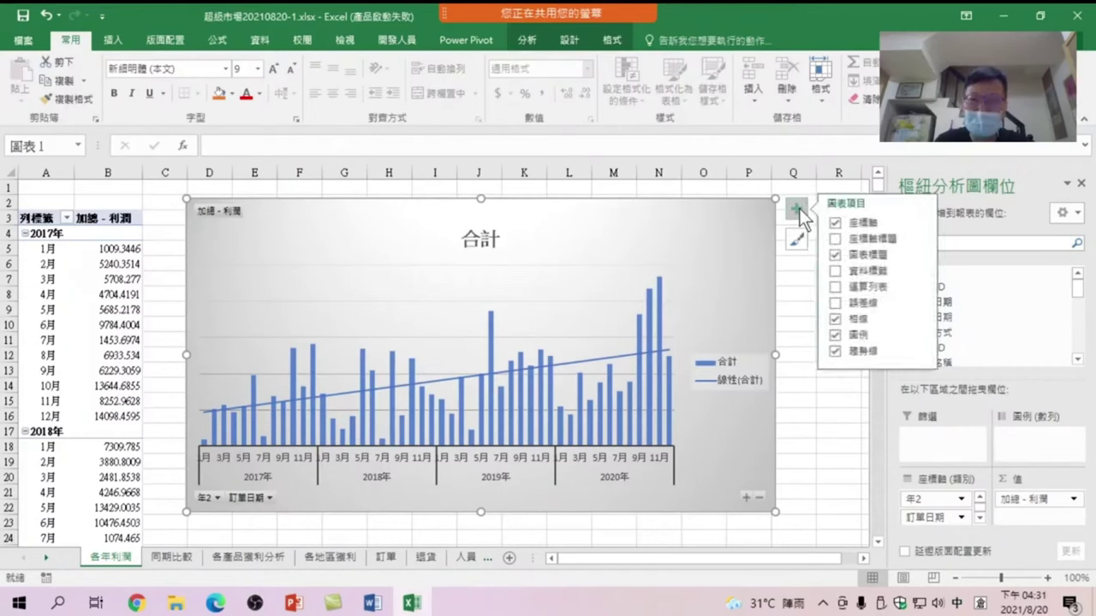
left_click(922, 351)
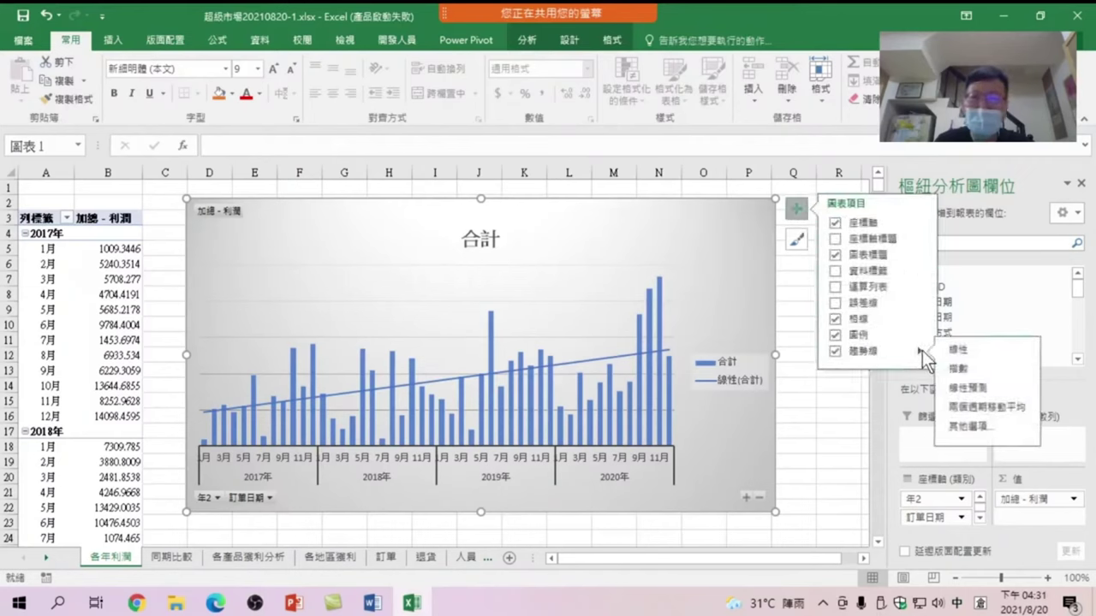
left_click(972, 387)
left_click(972, 386)
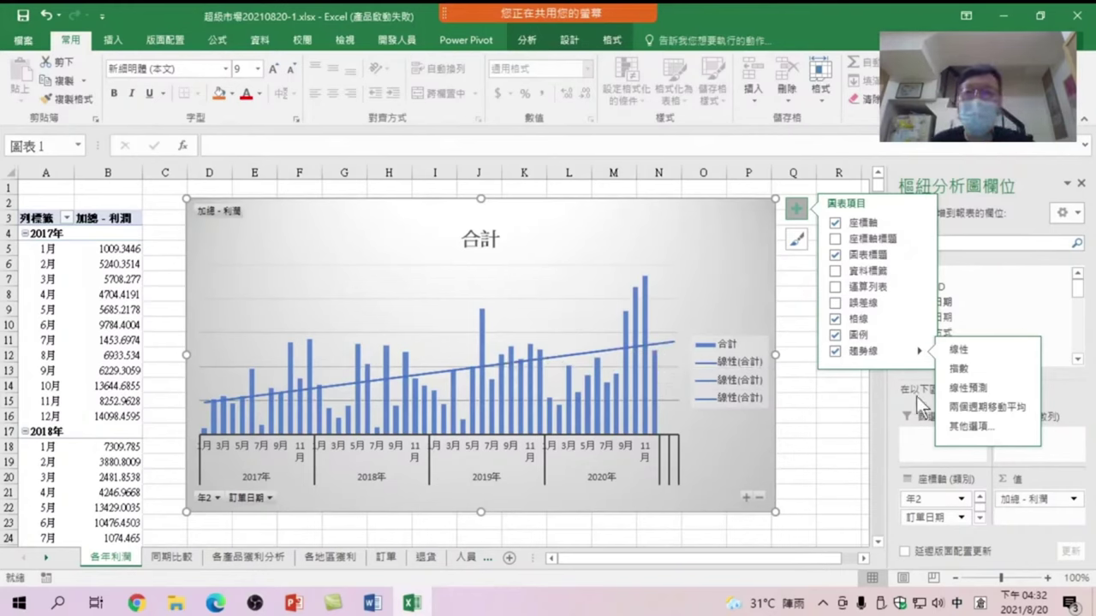
left_click(971, 388)
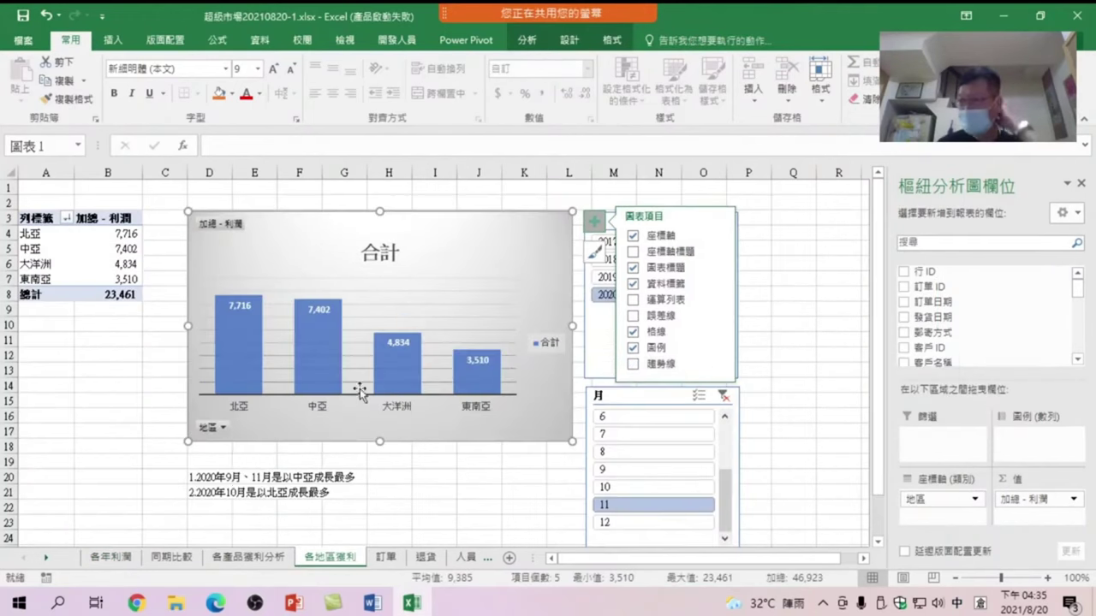
Step: Look through the 各年利潤 and 各地區獲利 sheets, then open the 訂單 order data sheet
left_click(110, 558)
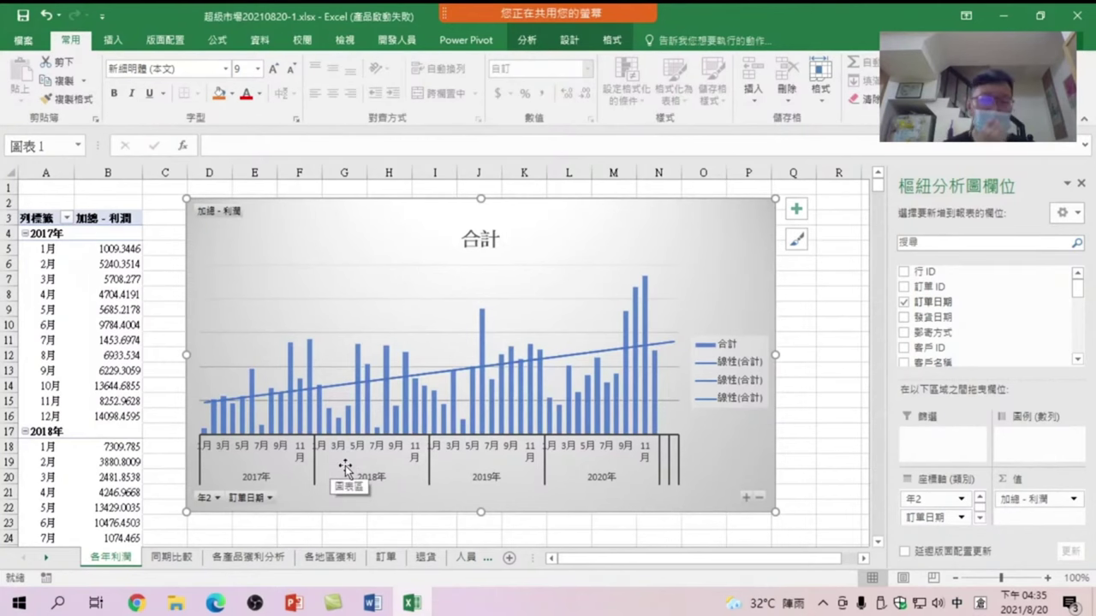
left_click(330, 557)
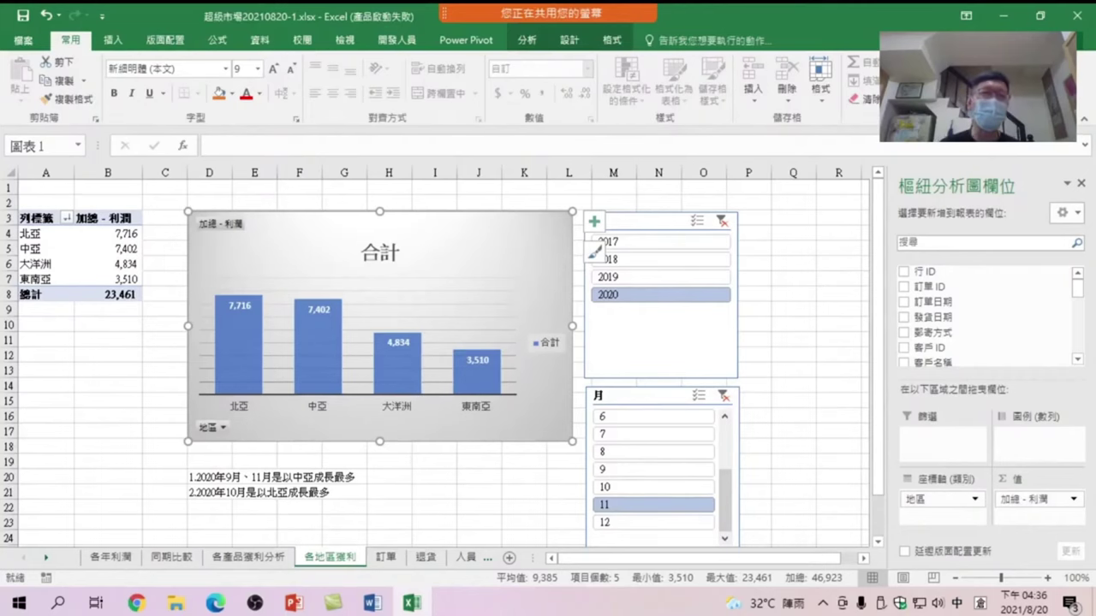
left_click(435, 473)
left_click(389, 555)
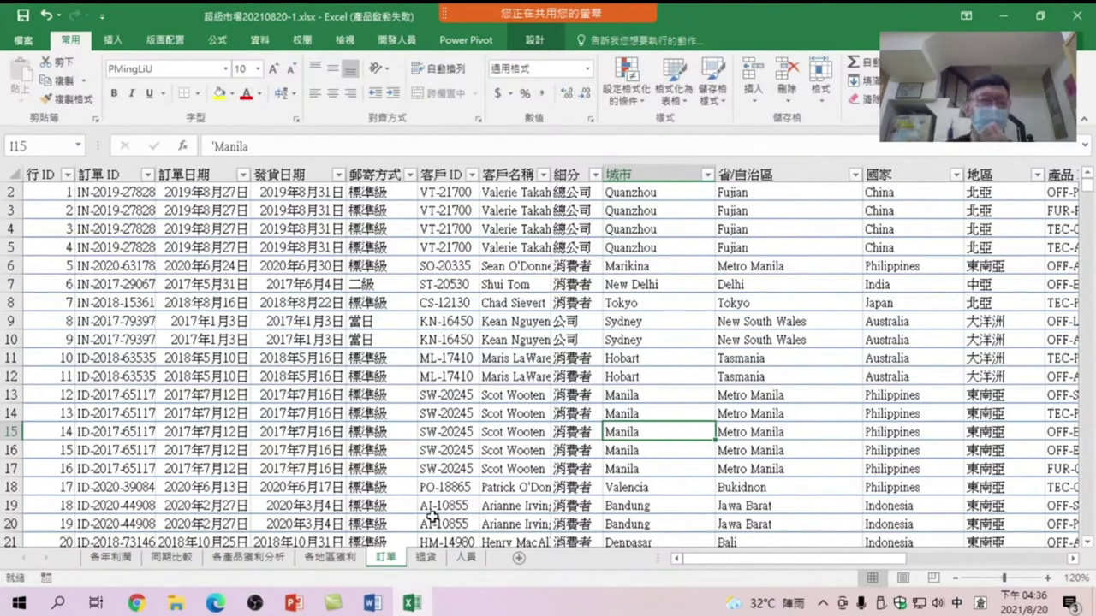
Step: Select cells F10 and G14 in the 訂單 order table as the pivot table source
key("Left")
key("Left")
key("Up")
key("Up")
key("Up")
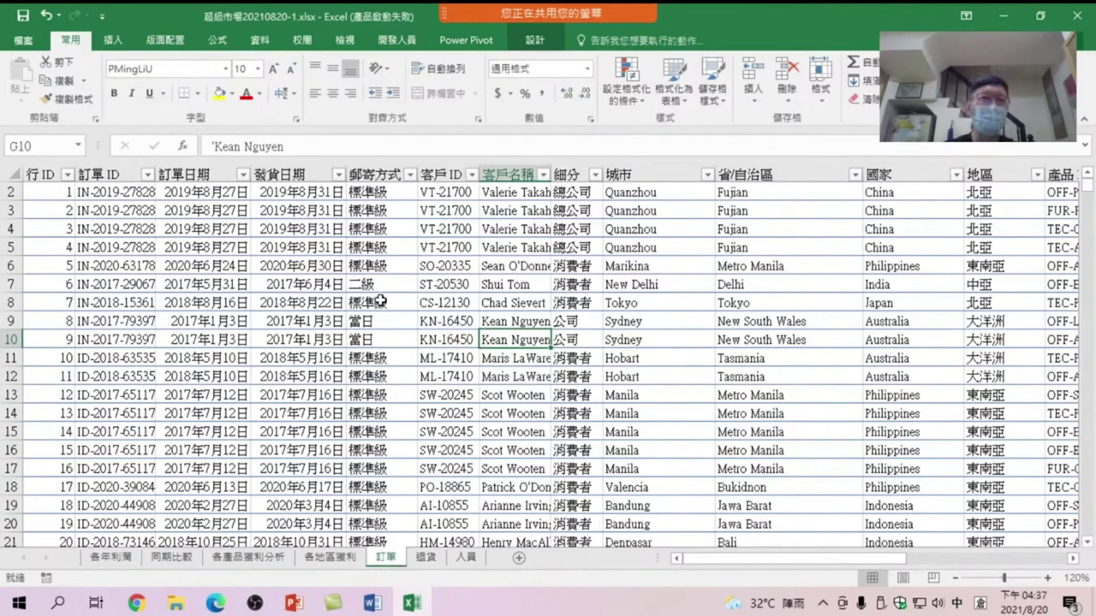
left_click(445, 339)
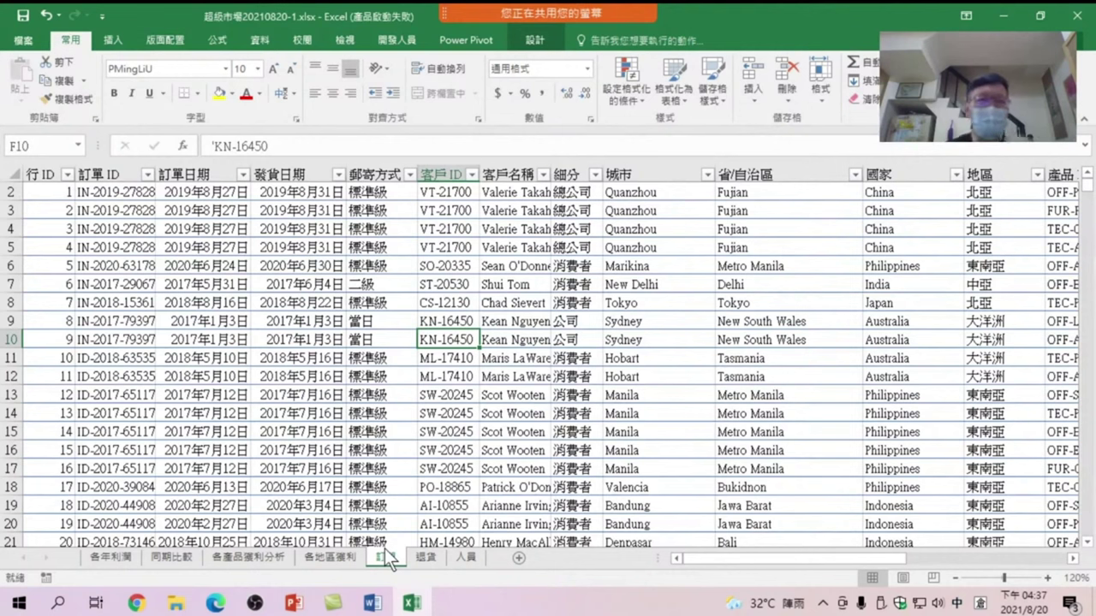
left_click(484, 409)
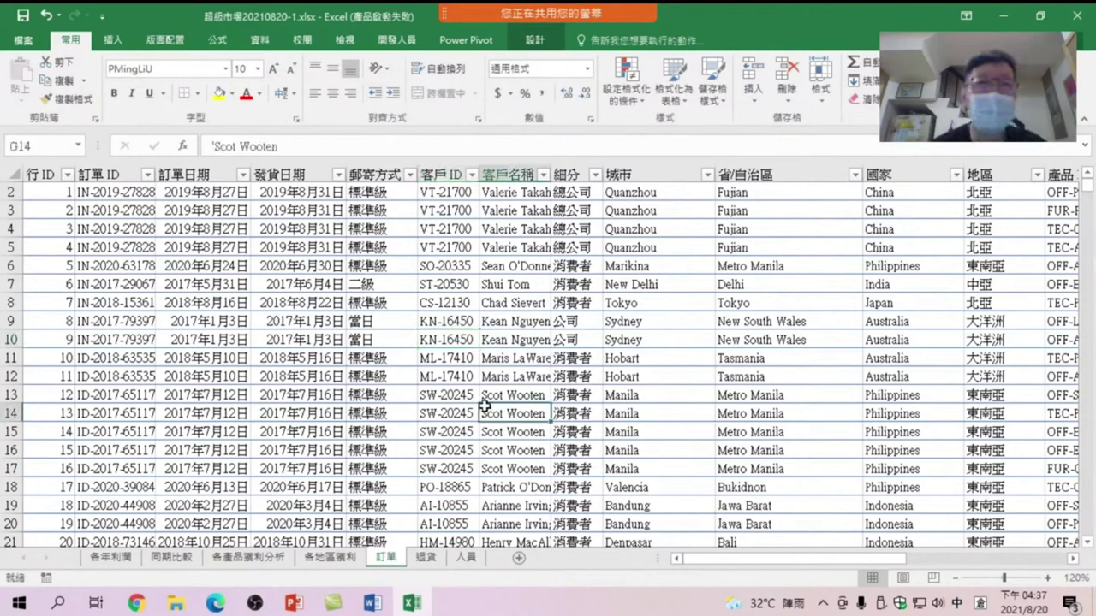
left_click(117, 44)
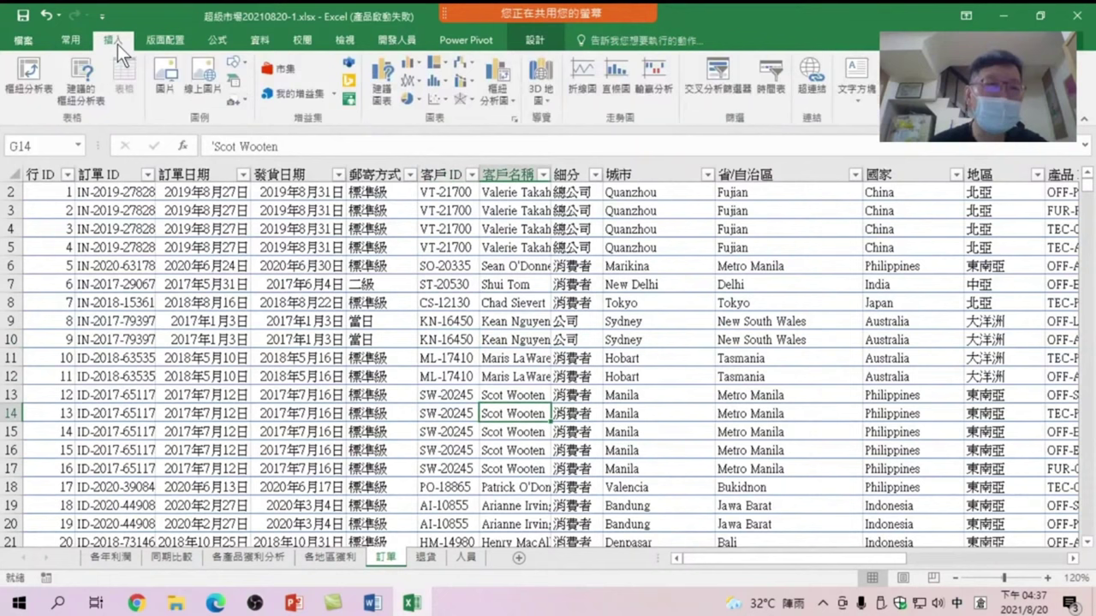
Step: Create a pivot table on a new sheet with 子類別 rows and summed 銷售額 values
left_click(30, 72)
left_click(609, 473)
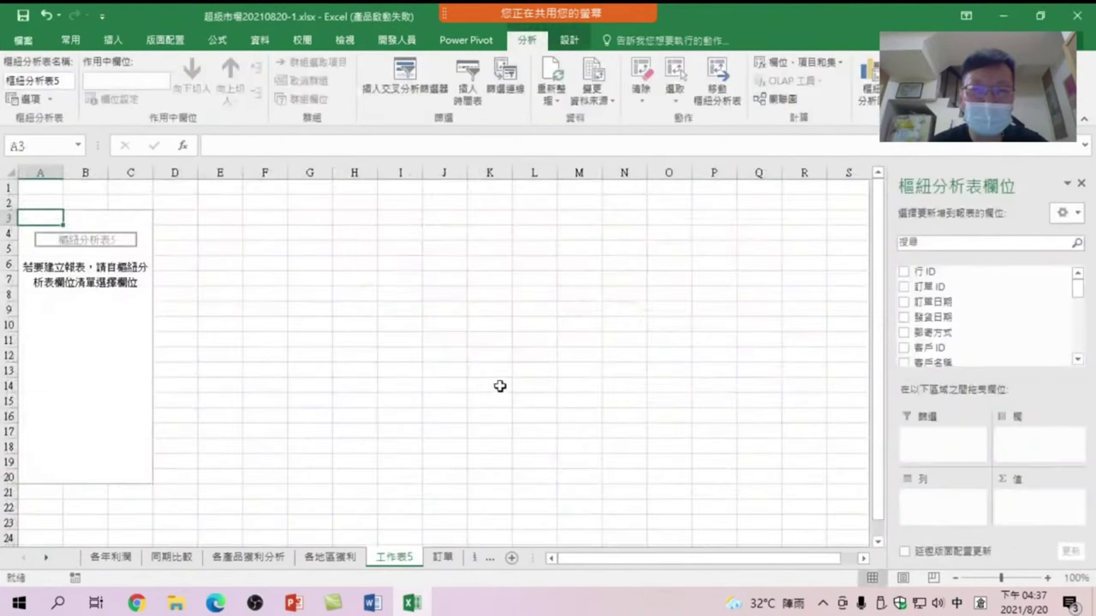
left_click_drag(1078, 295, 1090, 359)
scroll(985, 316, "up", 3)
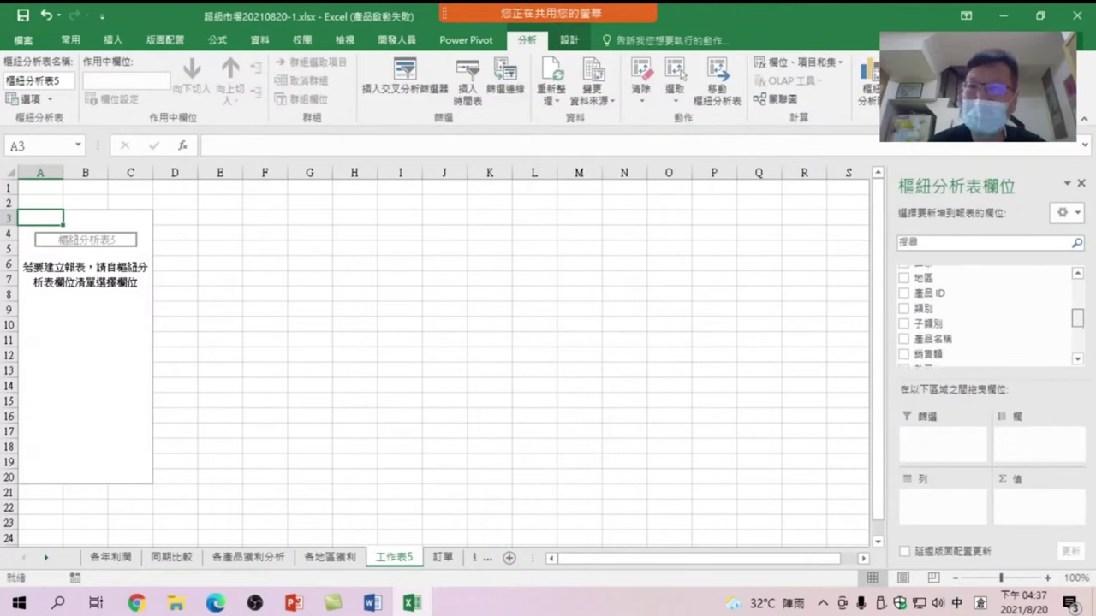
left_click(903, 297)
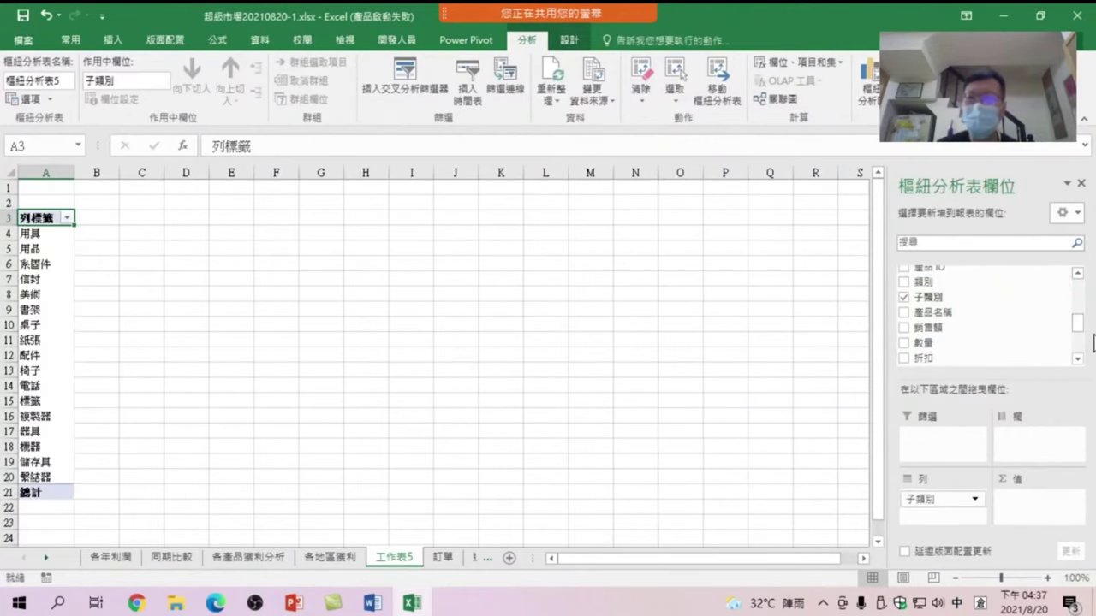
left_click_drag(1079, 325, 1080, 304)
scroll(985, 317, "down", 3)
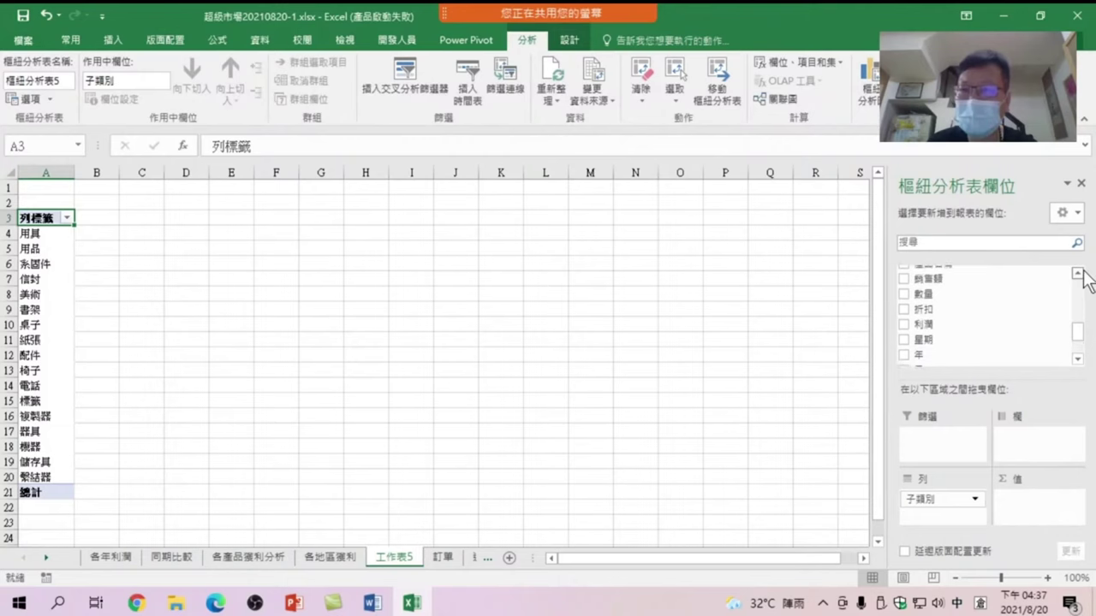
left_click(923, 294)
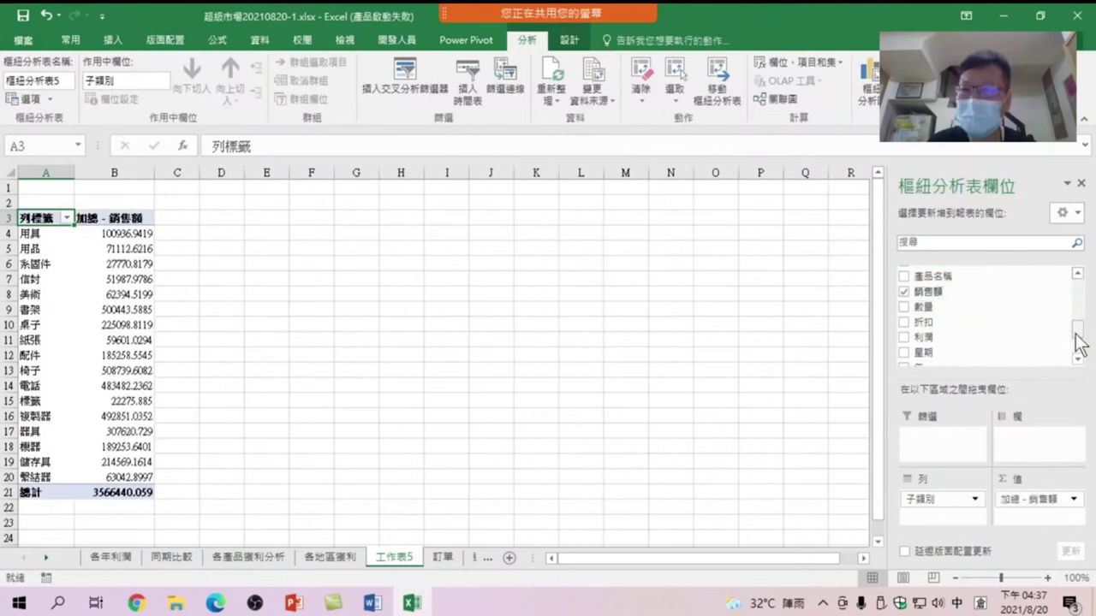
left_click_drag(1079, 331, 1084, 297)
Step: Add 加總 - 利潤 profit totals and insert a clustered column pivot chart
left_click(959, 242)
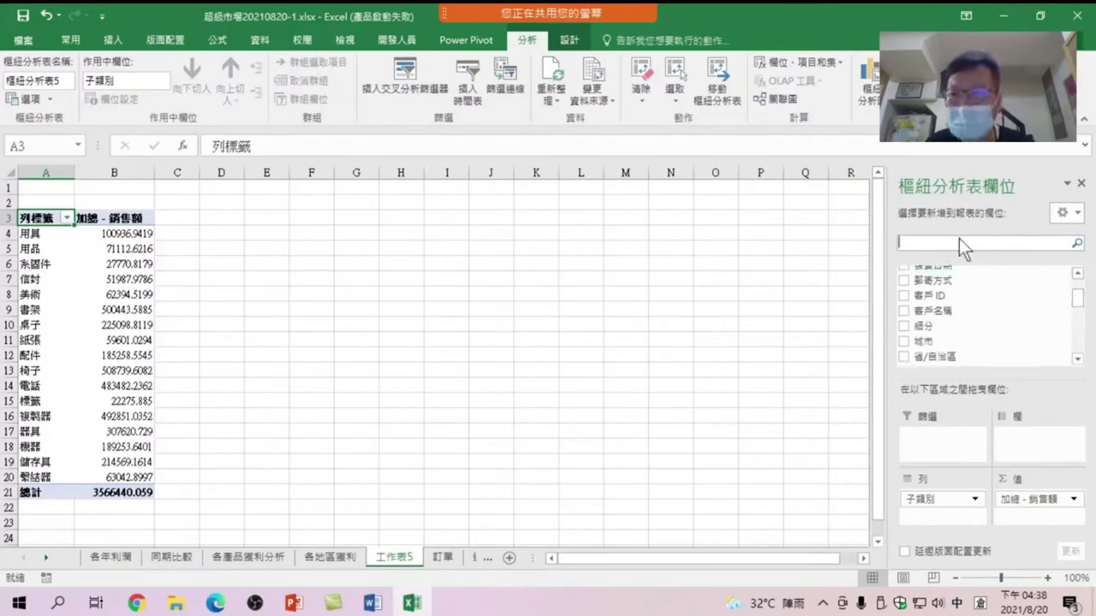
type("利")
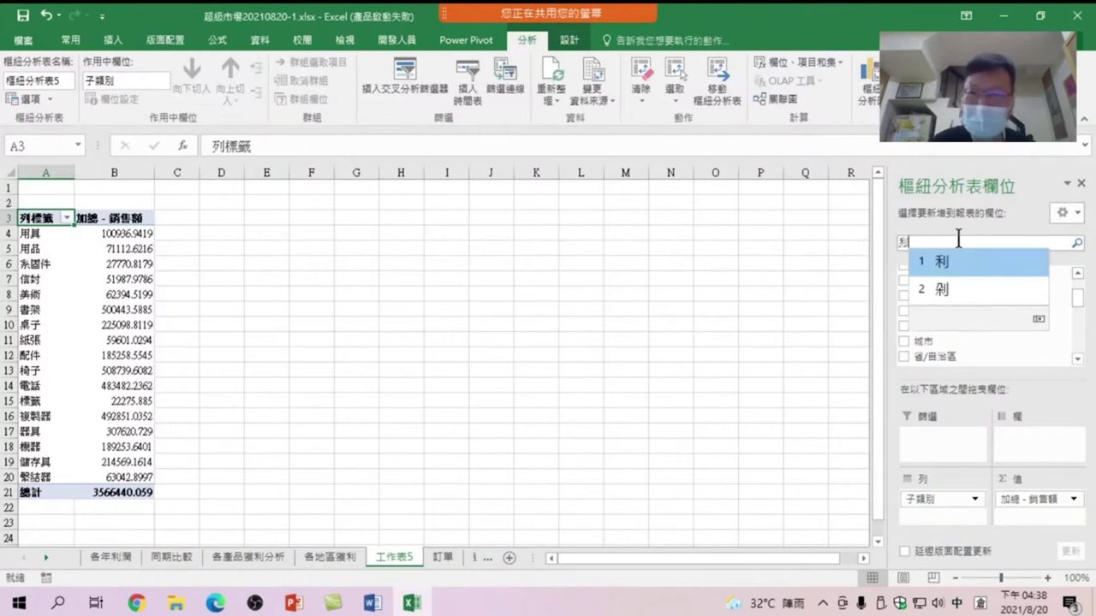
type("潤利")
left_click(914, 272)
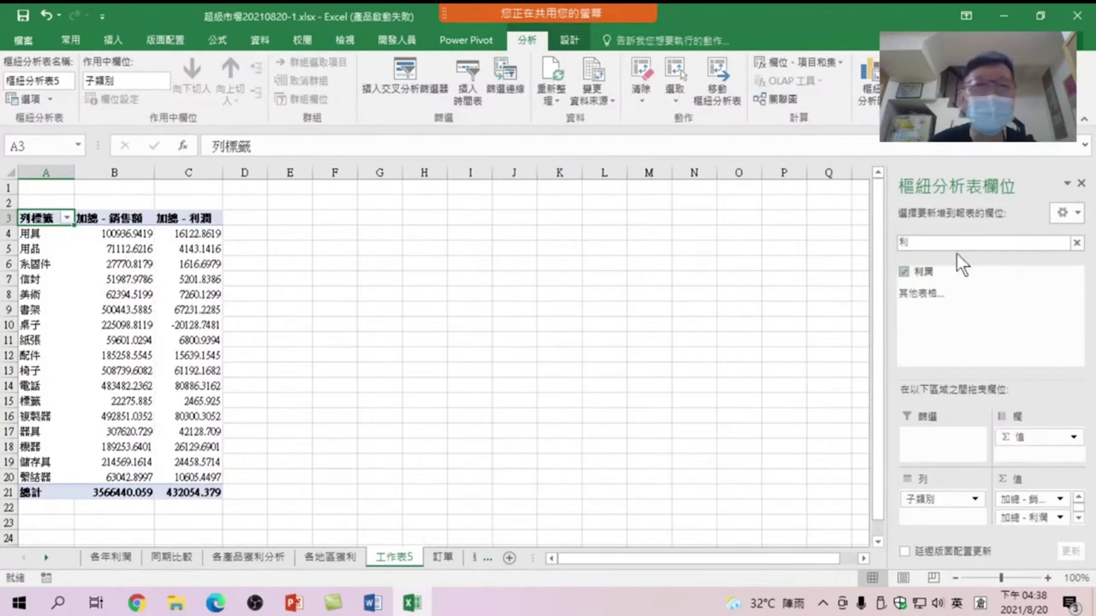
left_click(193, 233)
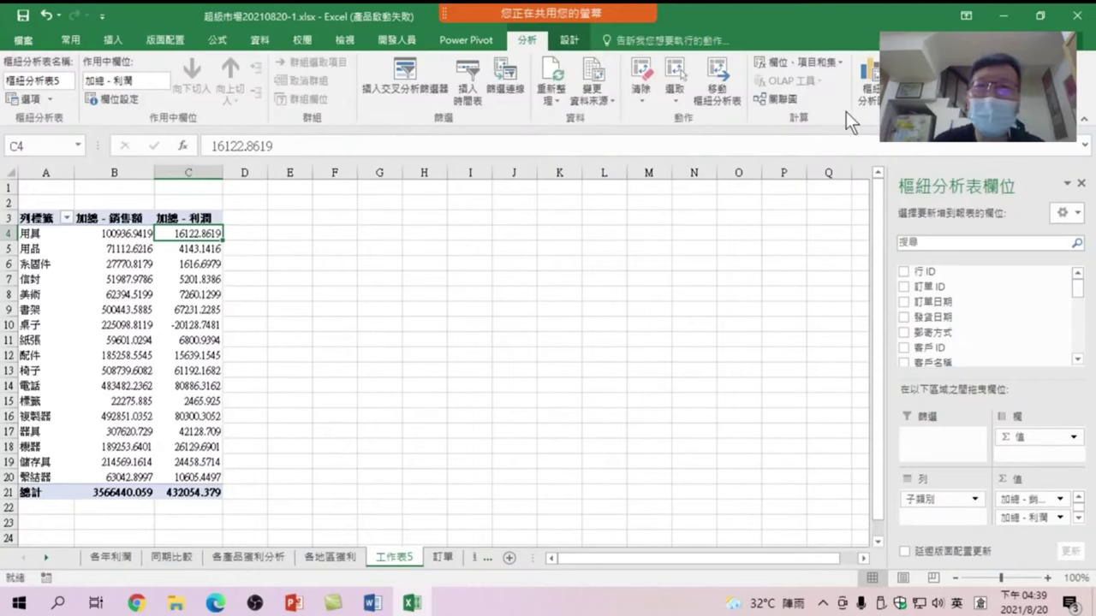
left_click(198, 321)
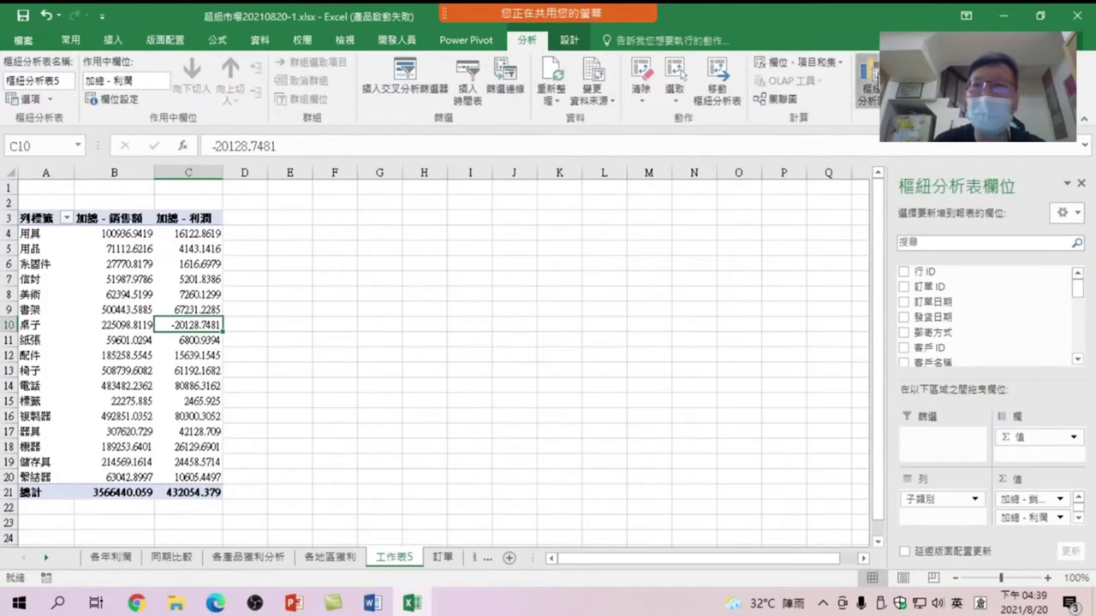
left_click(867, 81)
left_click(976, 565)
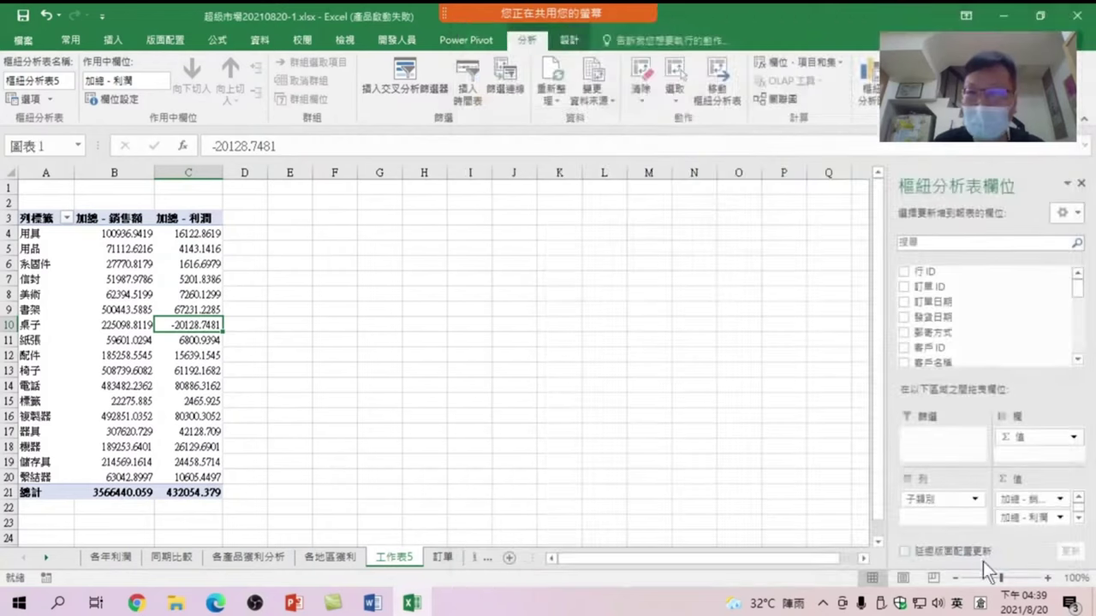
Step: Move the clustered column pivot chart up beside the pivot table and enlarge it
left_click_drag(543, 261, 531, 208)
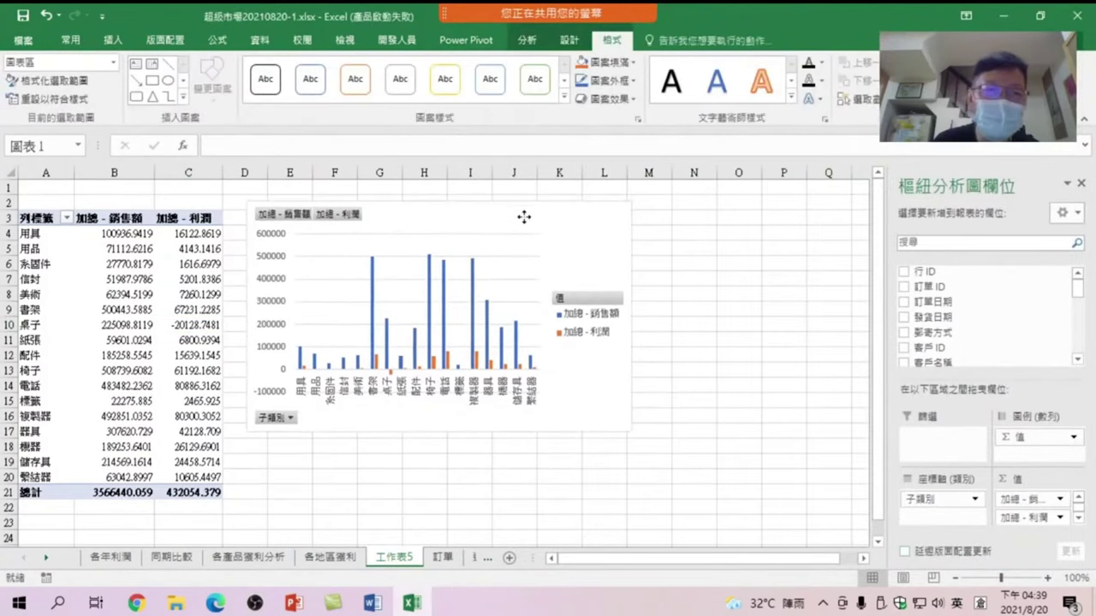
left_click_drag(632, 431, 837, 433)
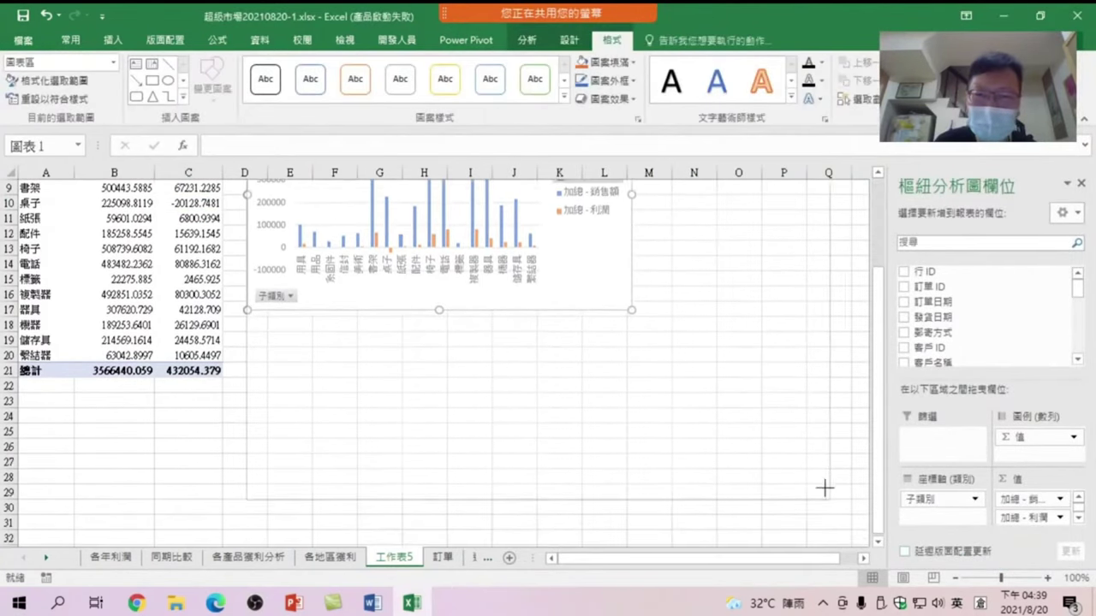
scroll(726, 325, "up", 3)
scroll(697, 288, "down", 1)
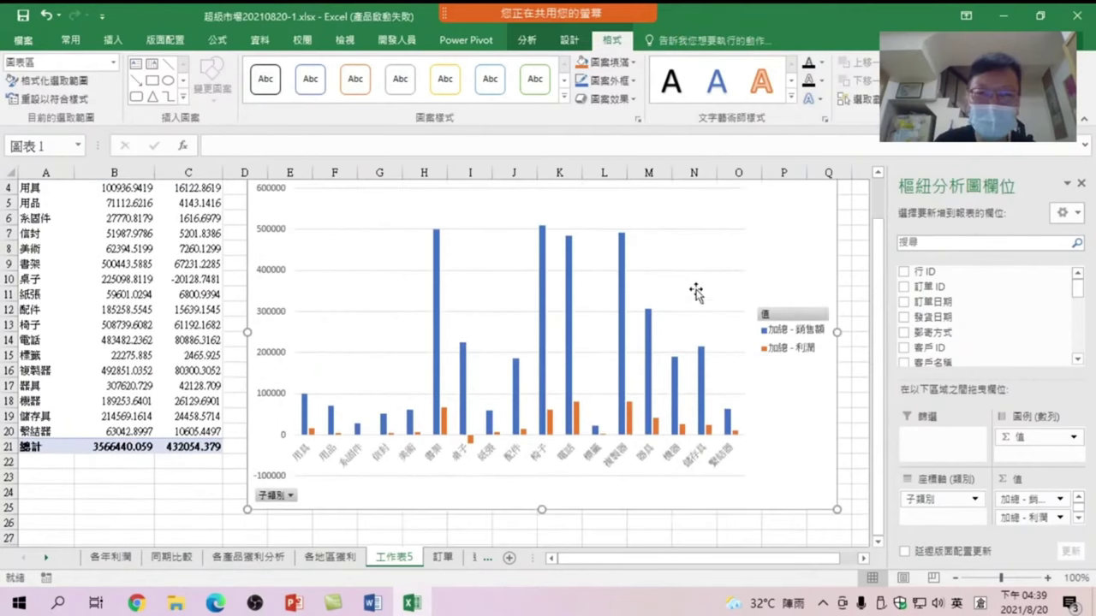
left_click_drag(542, 510, 542, 452)
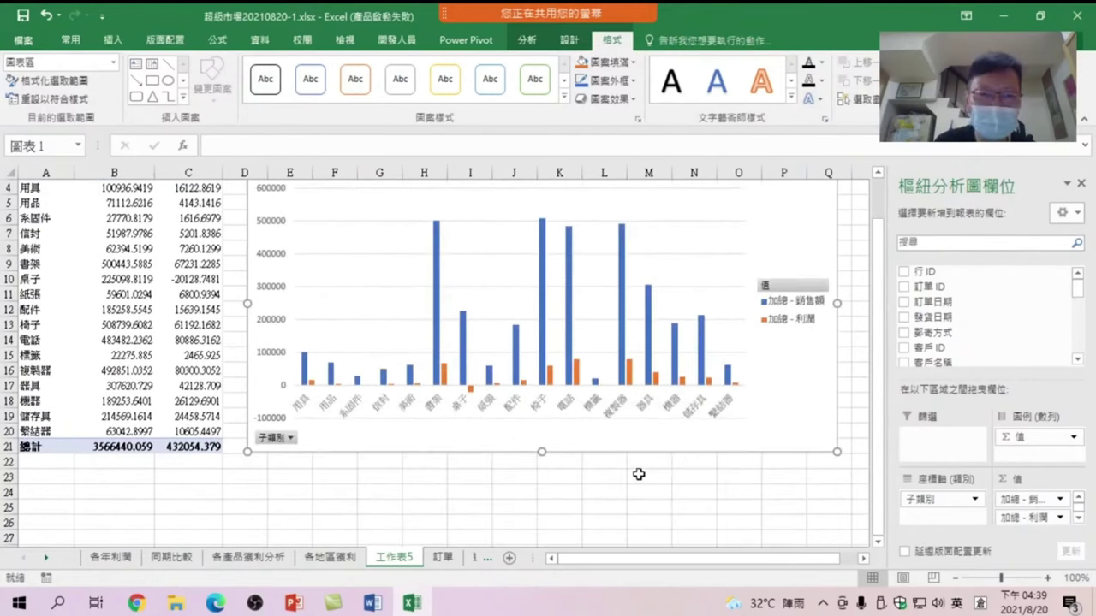
scroll(636, 429, "up", 3)
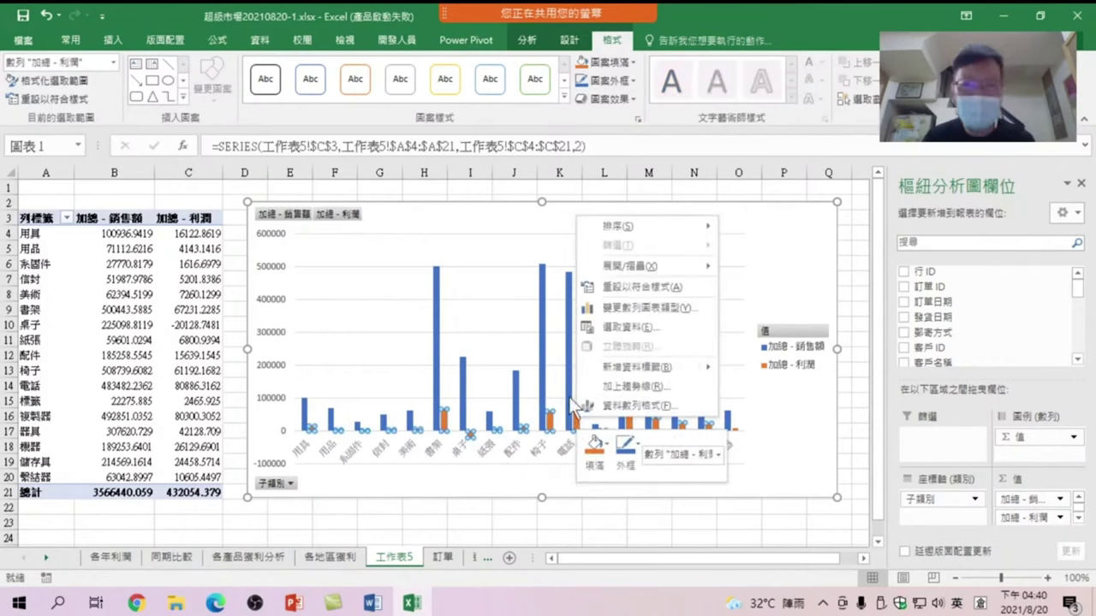
Step: Change 加總 - 利潤 to a stacked line with markers on the secondary axis
left_click(632, 308)
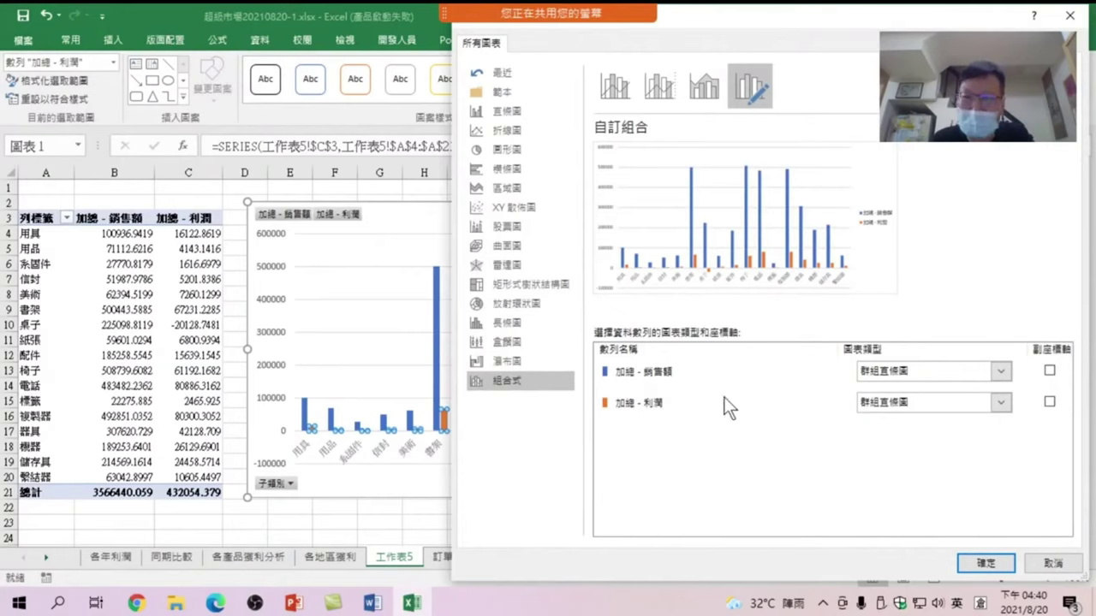
left_click(1050, 401)
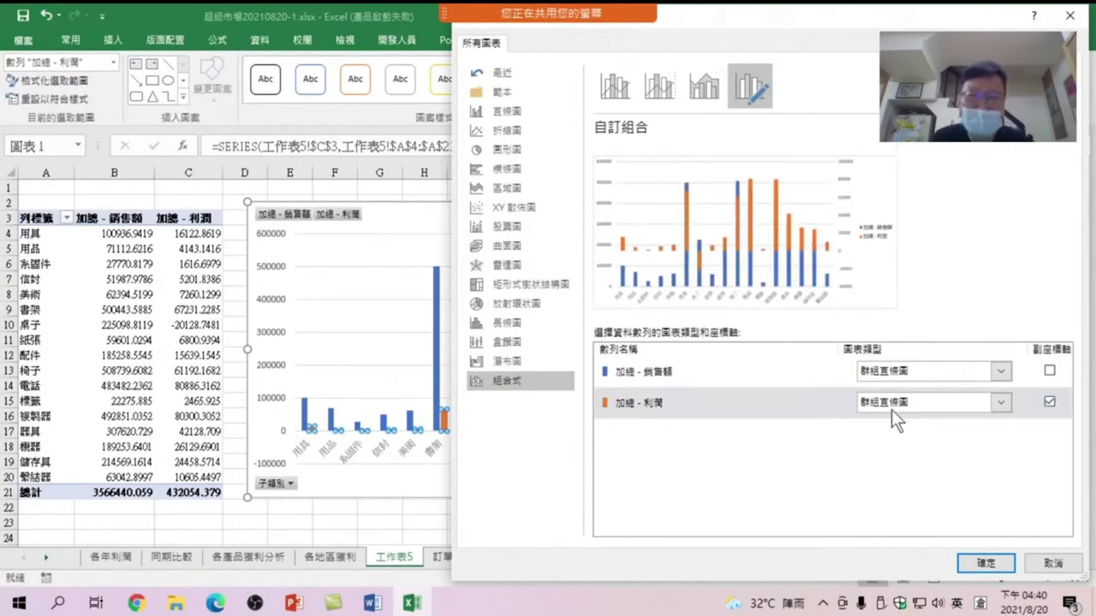
left_click(1000, 402)
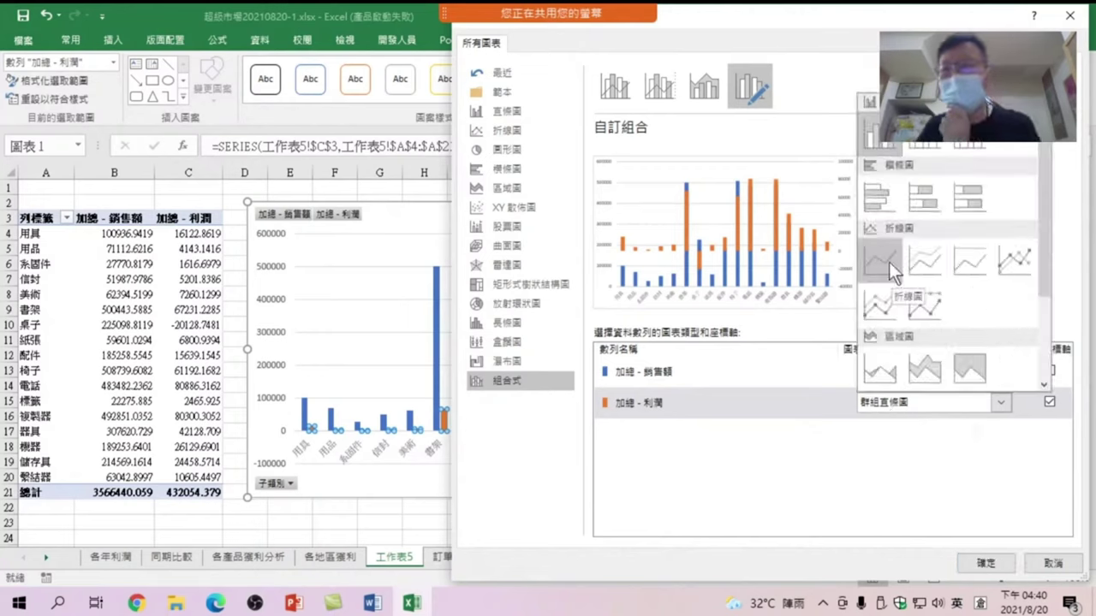
left_click(889, 300)
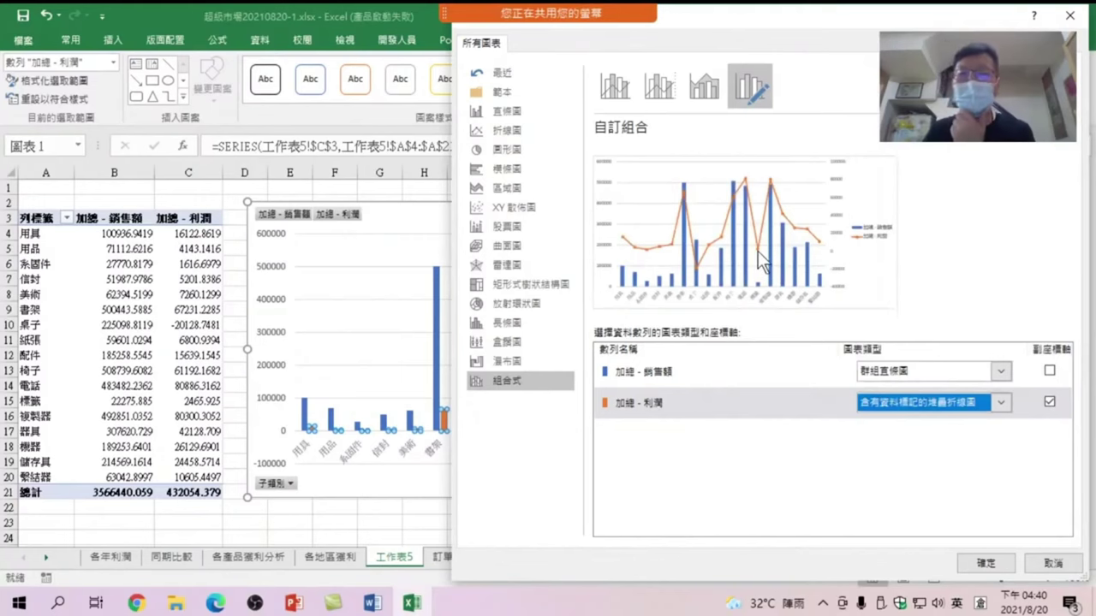
left_click(984, 566)
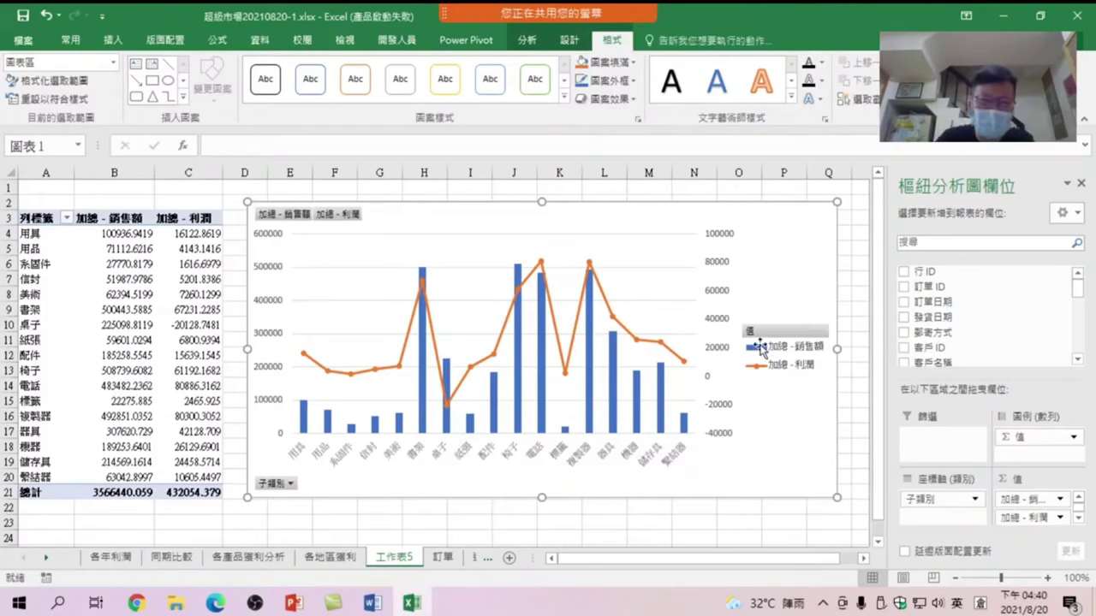
right_click(718, 319)
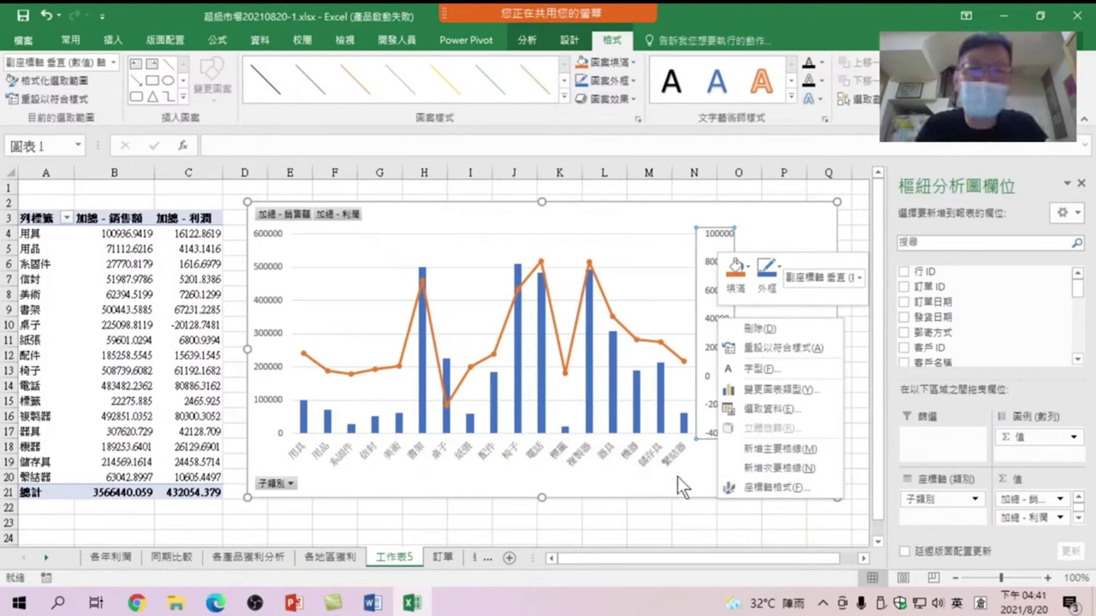
key("Escape")
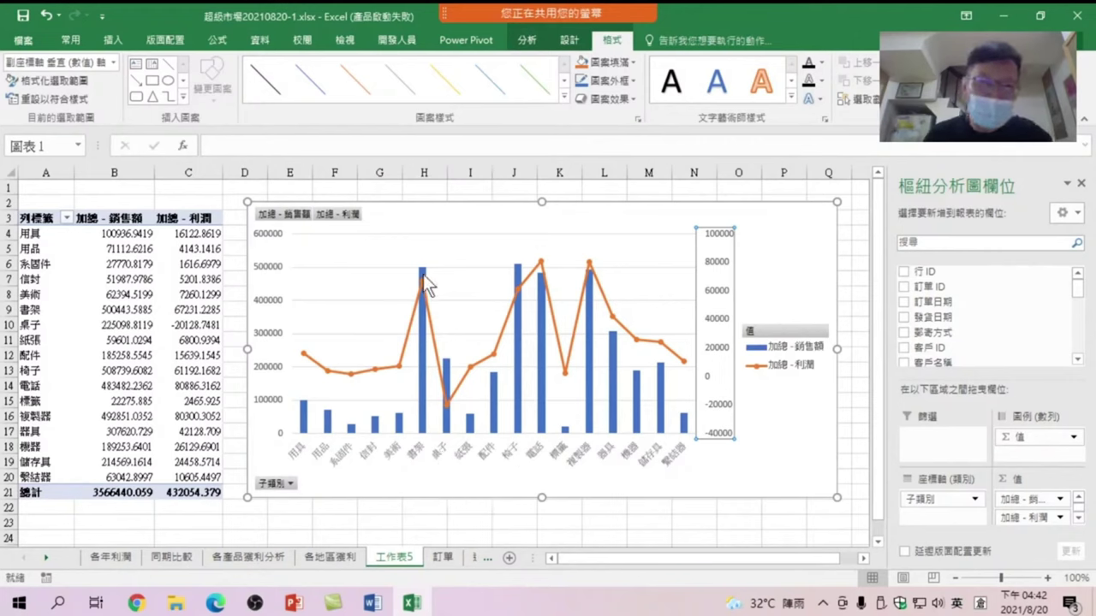
mouse_move(422, 286)
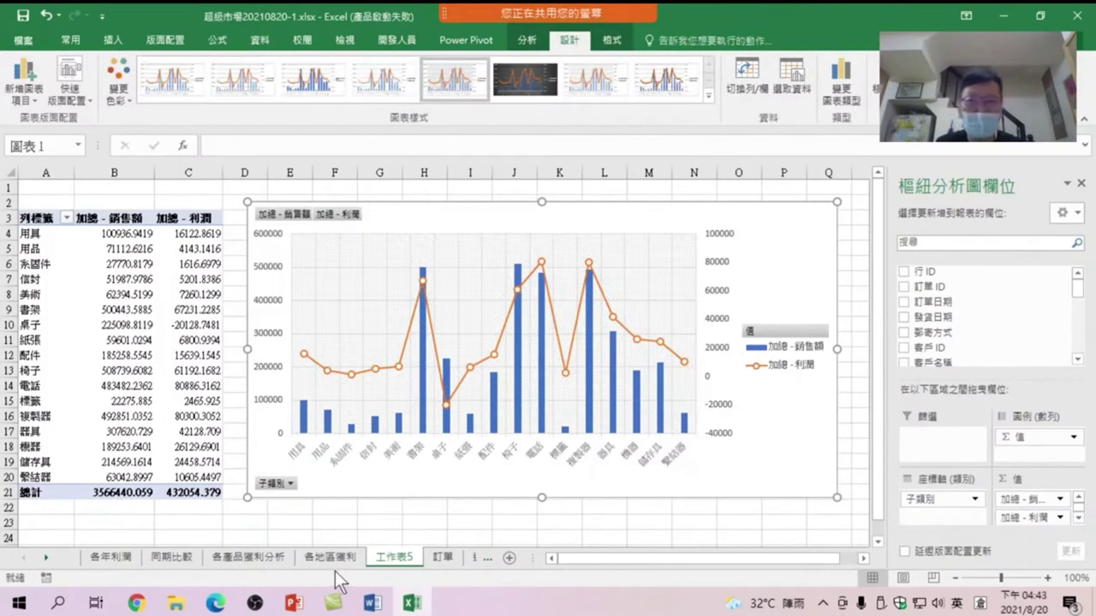
Step: Rename sheet 工作表5 to 雙軸圖, then return to the 訂單 orders sheet
left_click(397, 555)
type("舊")
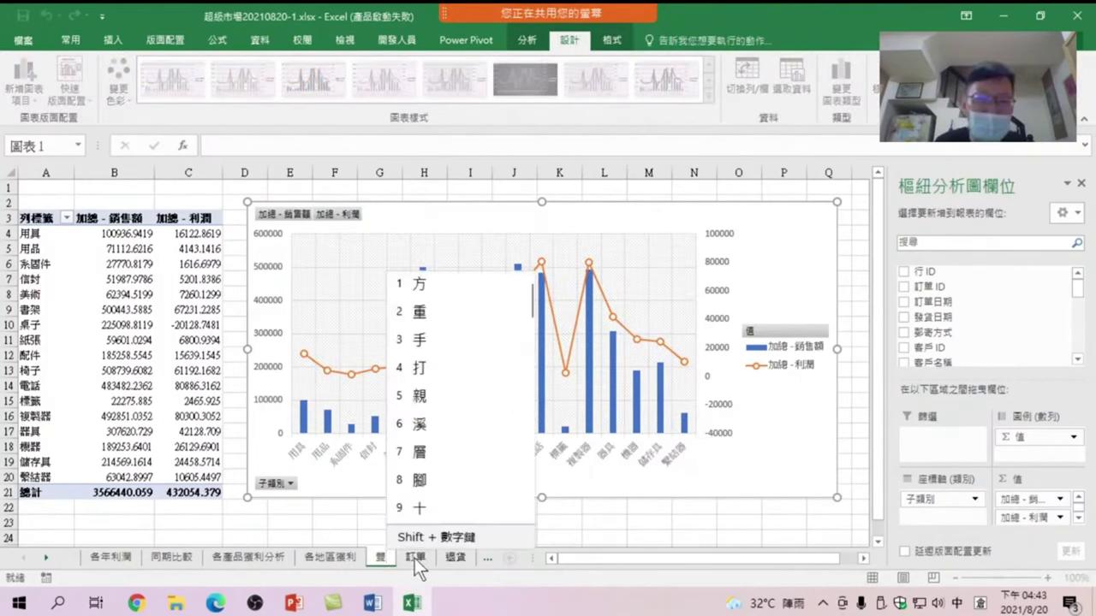
type("雙軸曲")
key("Down")
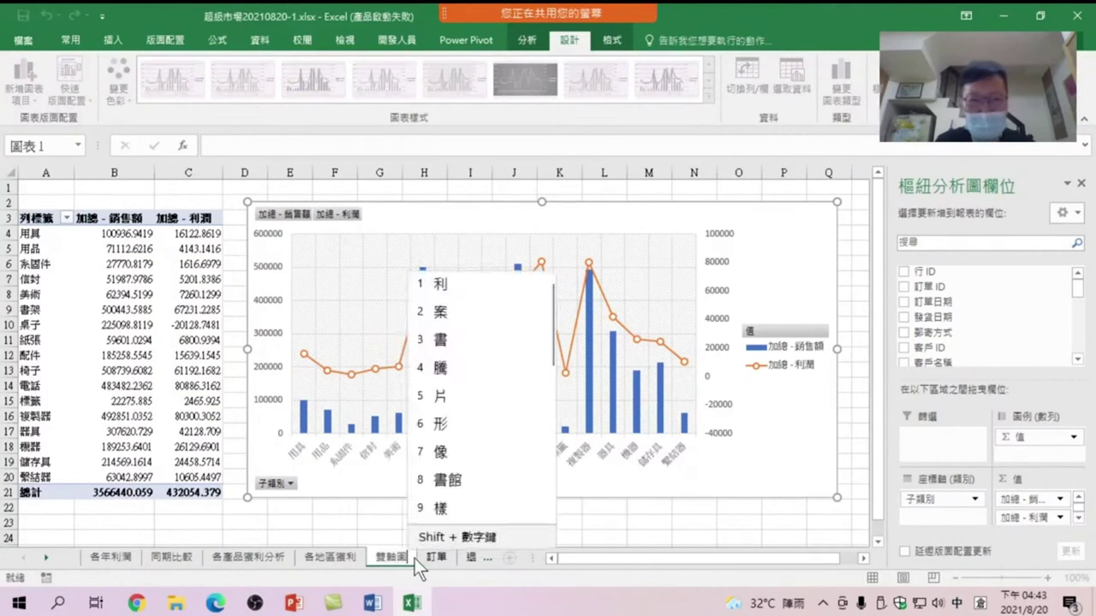
key("Return")
key("Return")
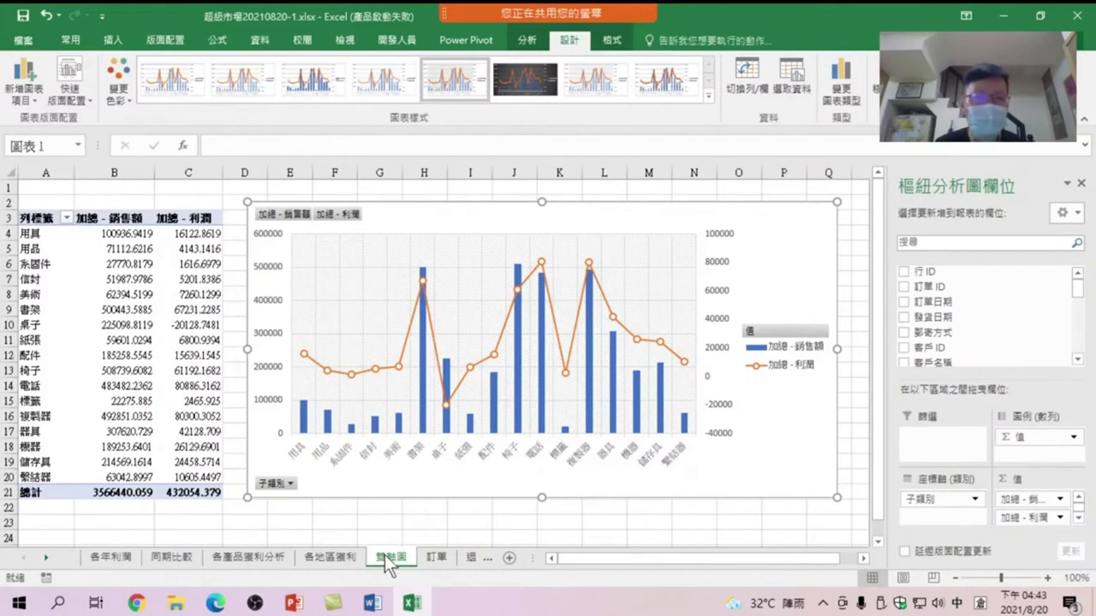
left_click(433, 561)
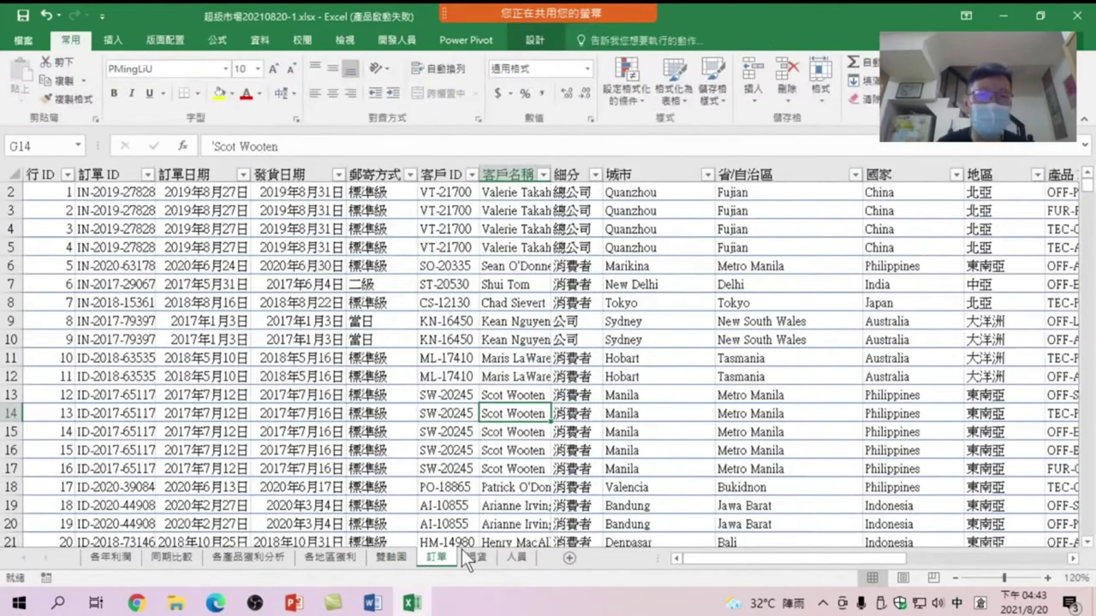
Step: Select a cell inside the 訂單2 orders table and bring up the Insert ribbon's features
left_click(542, 301)
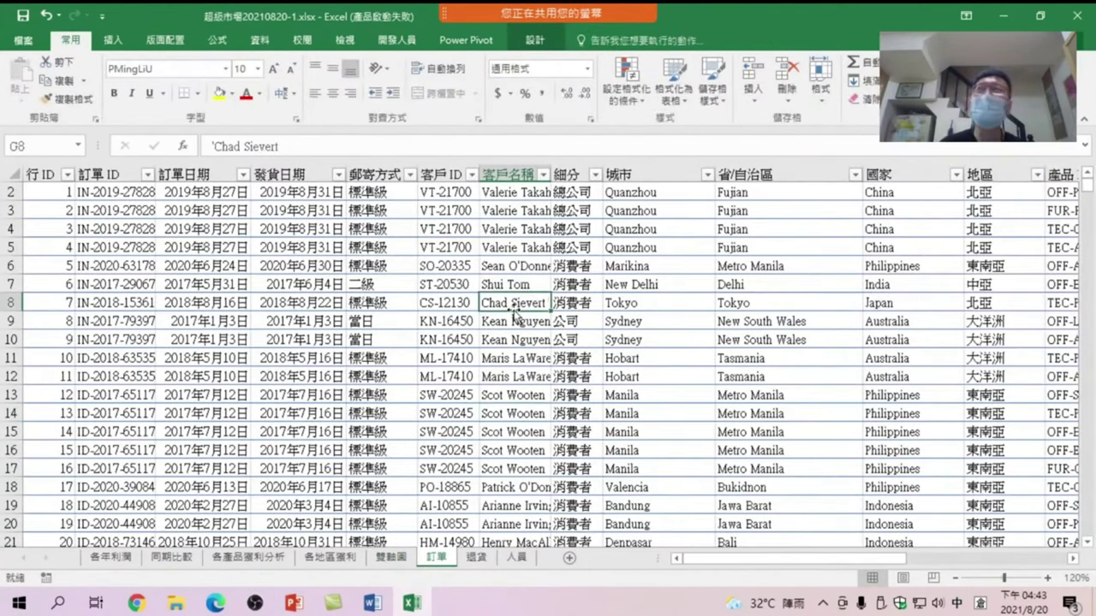
mouse_move(312, 19)
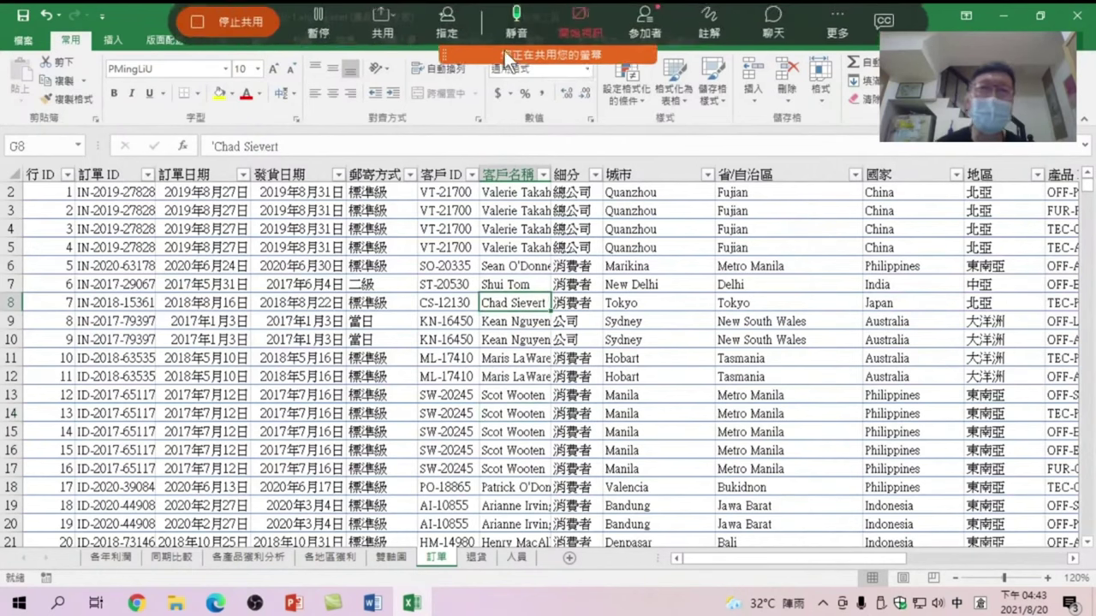
left_click(511, 450)
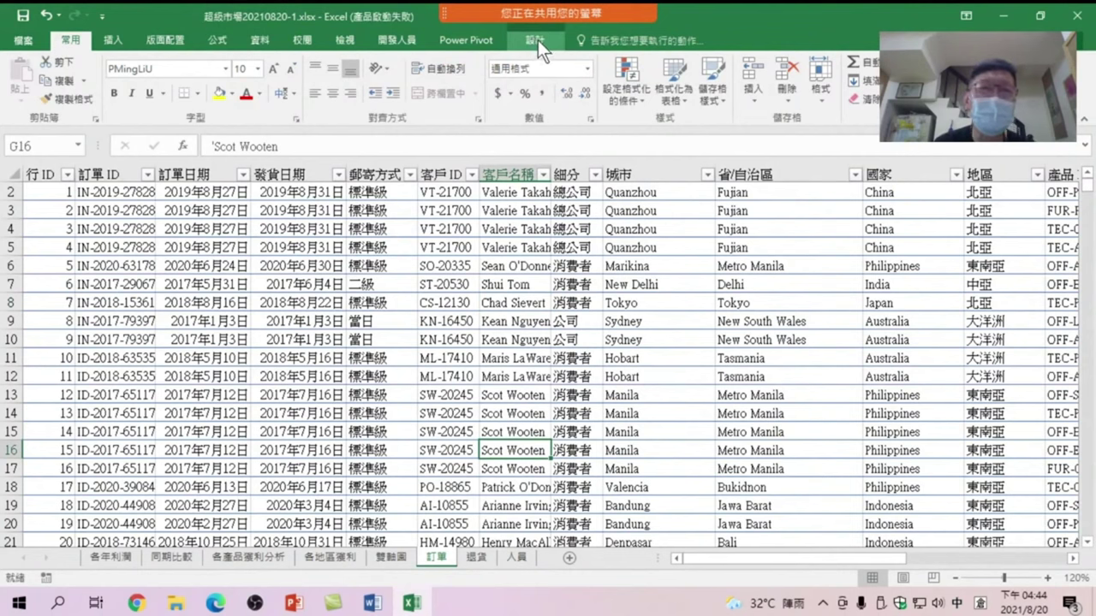
left_click(114, 39)
Step: Create a pivot table from the orders on a new sheet with subcategories as rows
left_click(29, 77)
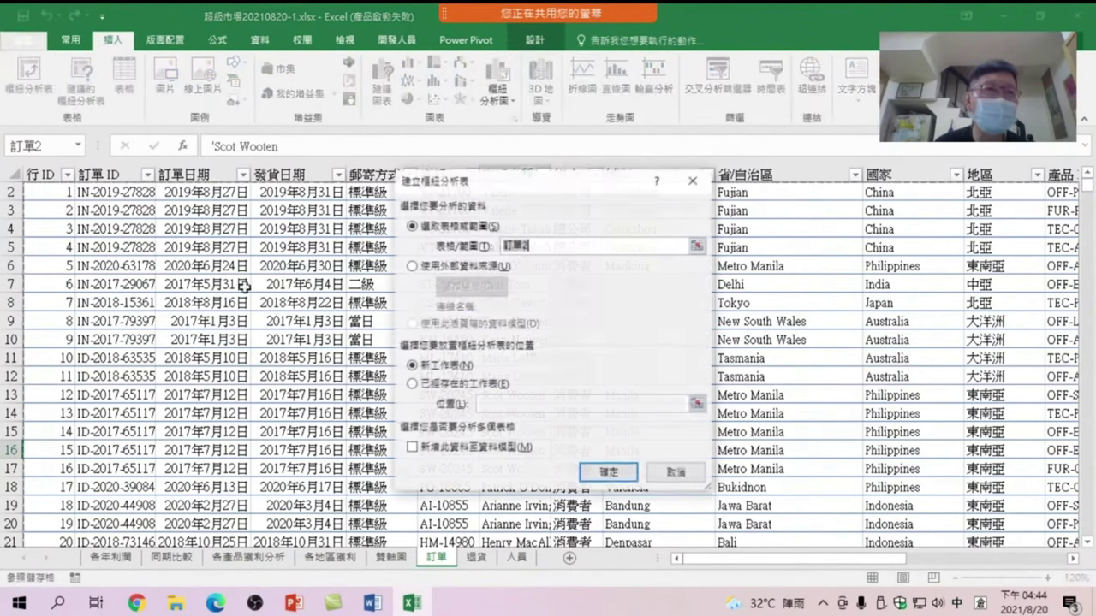
left_click(603, 469)
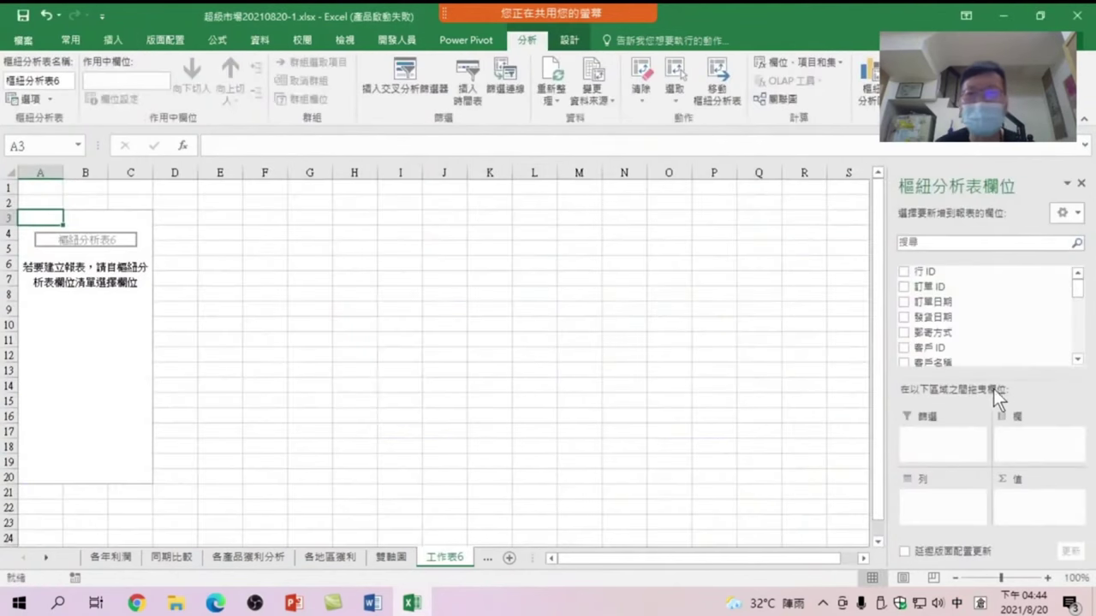
mouse_move(1078, 291)
left_mouse_down()
mouse_move(1078, 334)
mouse_move(1083, 324)
left_mouse_up()
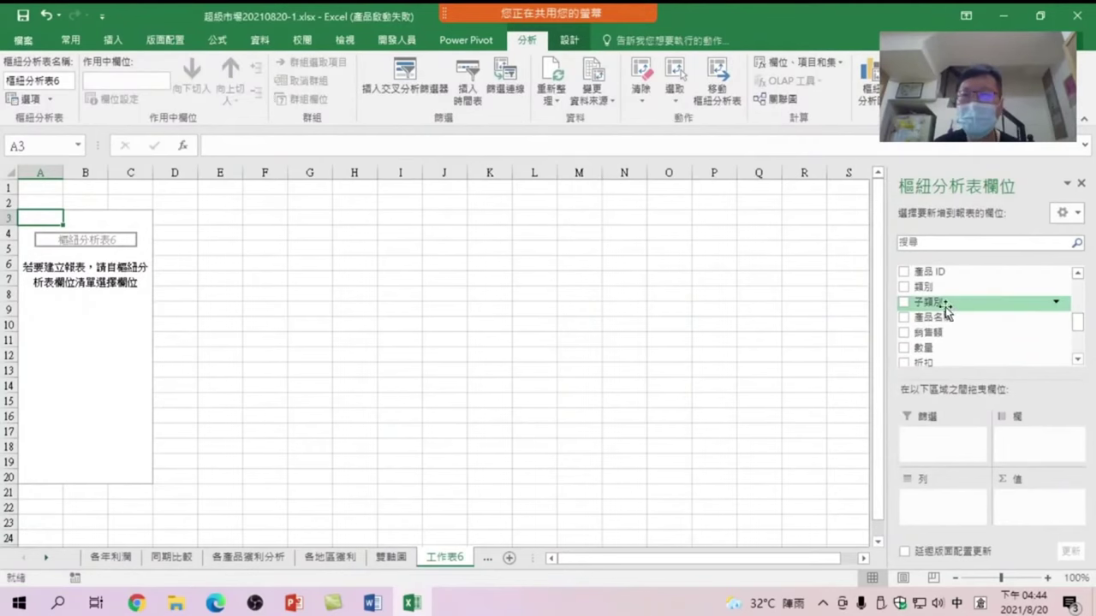
left_click(903, 302)
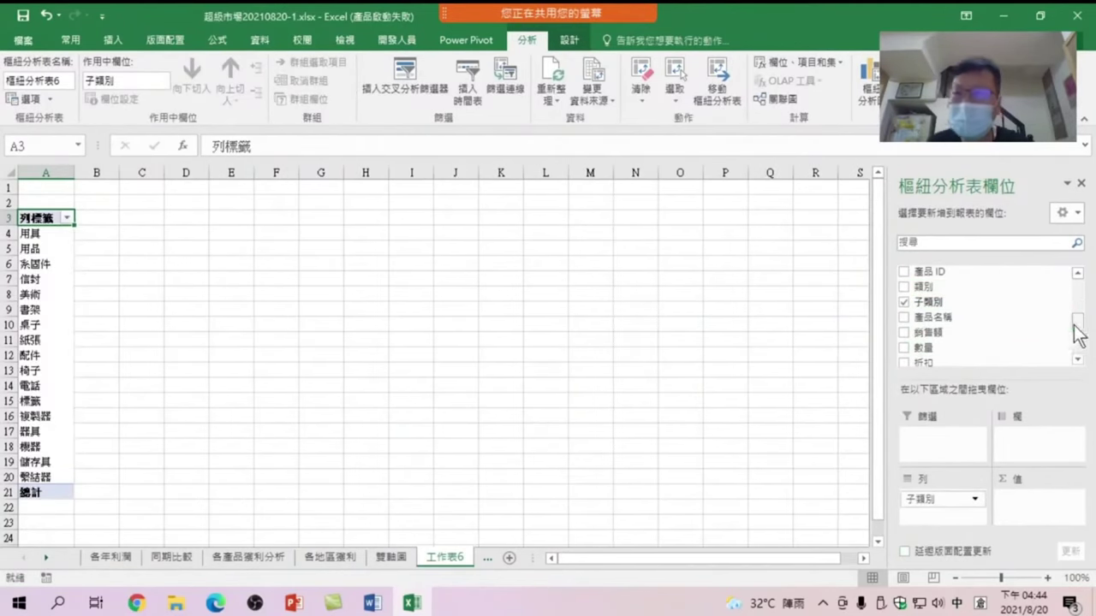
Step: Add summed 銷售額 and 利潤 values to the pivot and bring up PivotChart chart types
mouse_move(1079, 324)
left_mouse_down()
mouse_move(1084, 351)
mouse_move(1079, 318)
left_mouse_up()
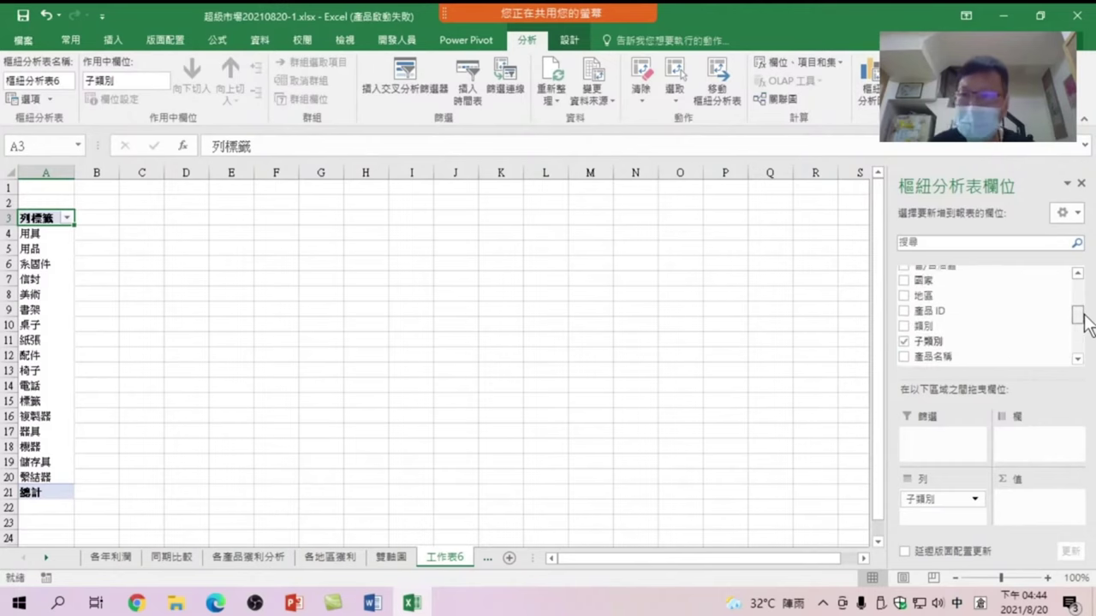
left_click(903, 337)
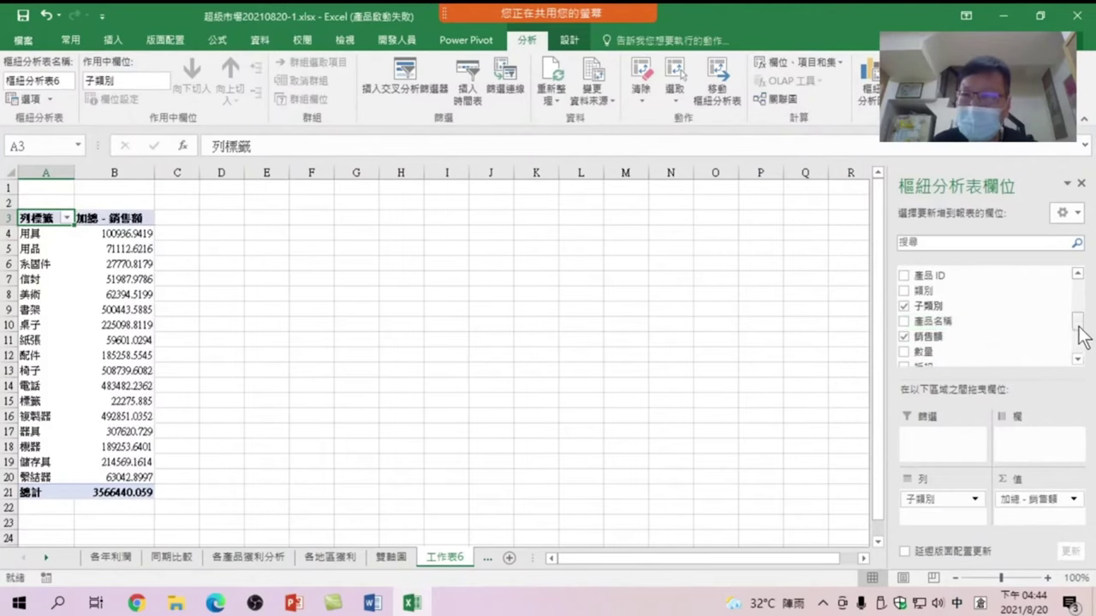
left_click_drag(1078, 322, 1084, 334)
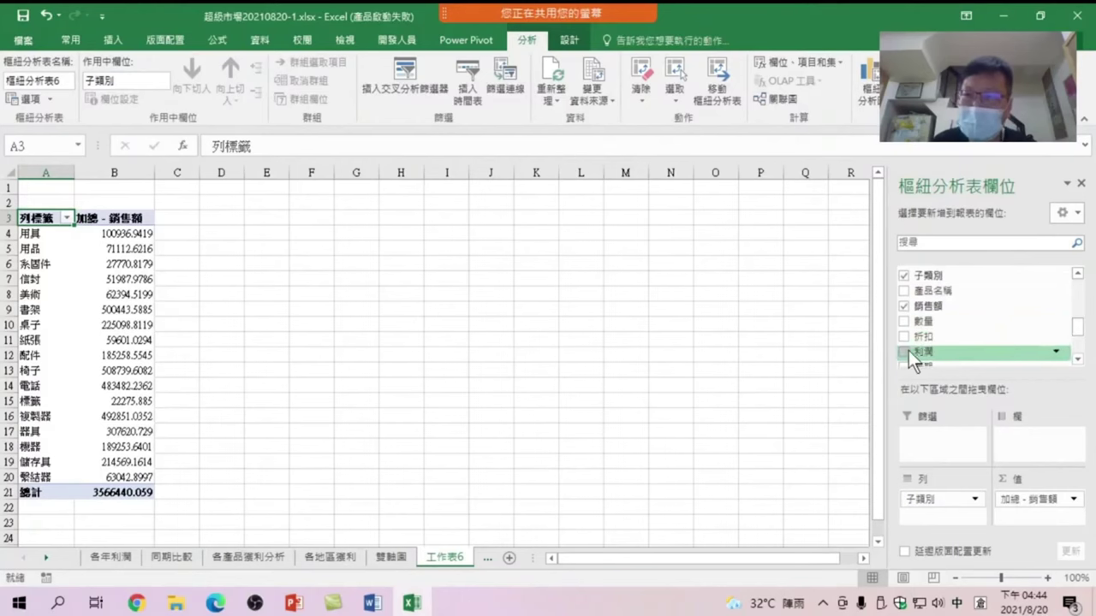
left_click(905, 350)
left_click(185, 293)
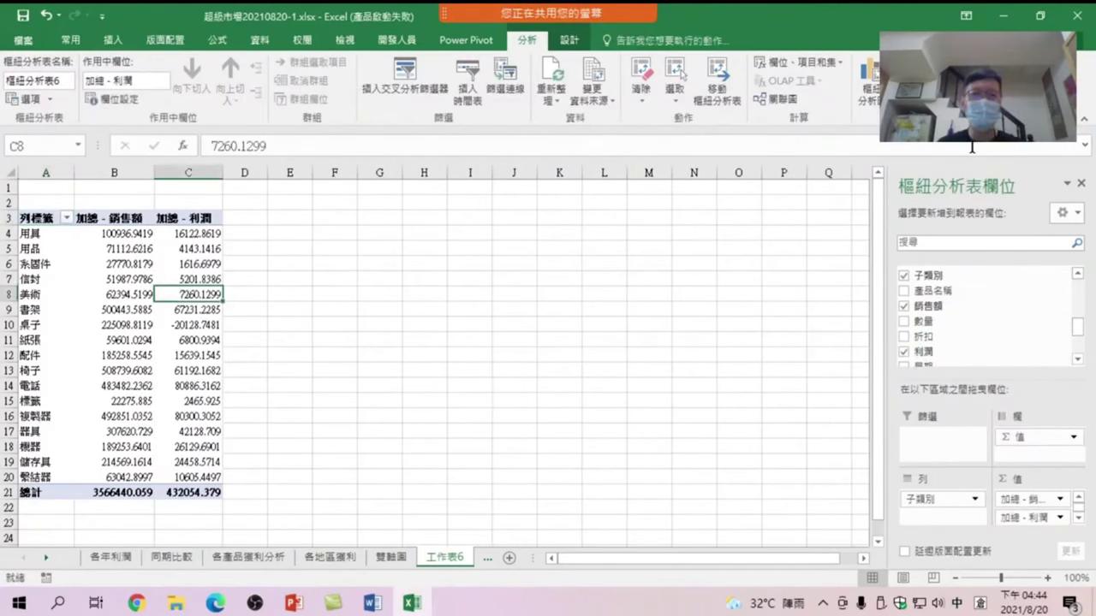
left_click(868, 84)
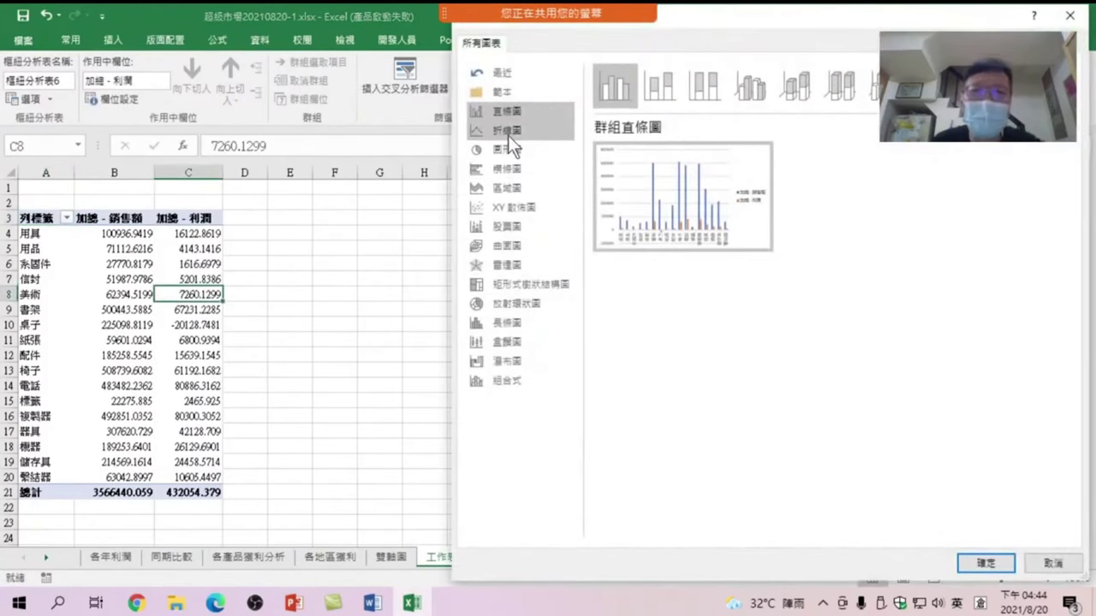
Step: Try the smooth-line scatter with markers, find it unavailable for pivot data, and cancel
left_click(501, 208)
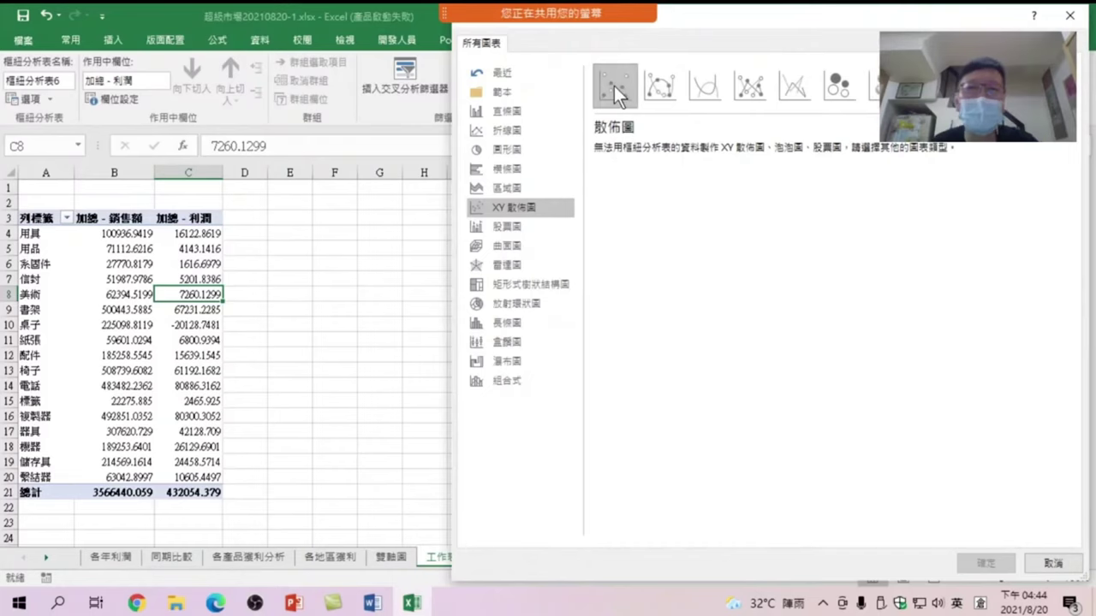
left_click(659, 84)
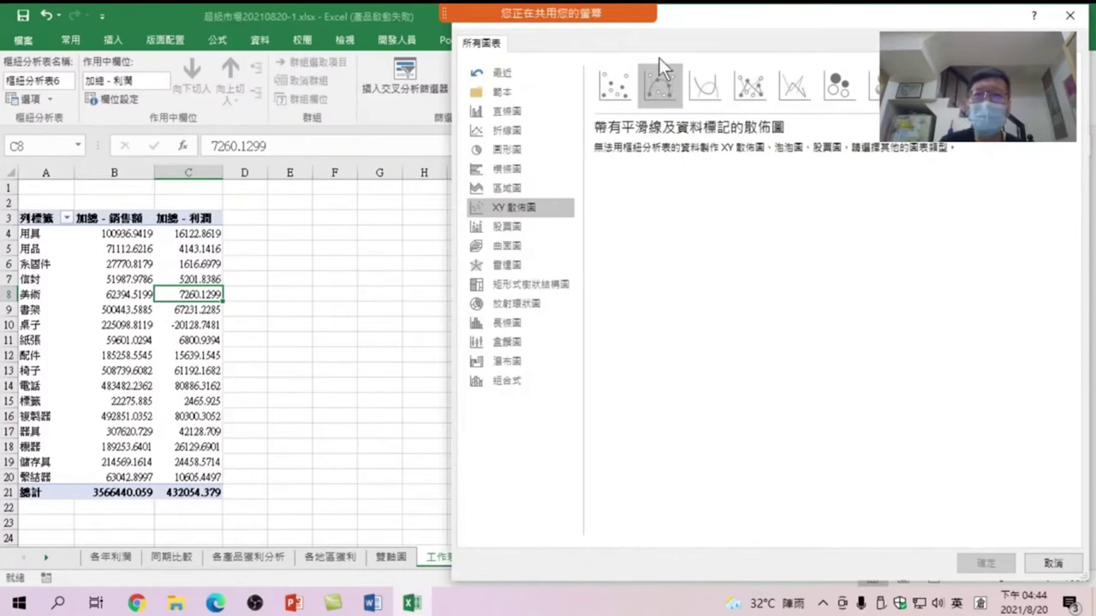
left_click(1053, 563)
left_click(334, 354)
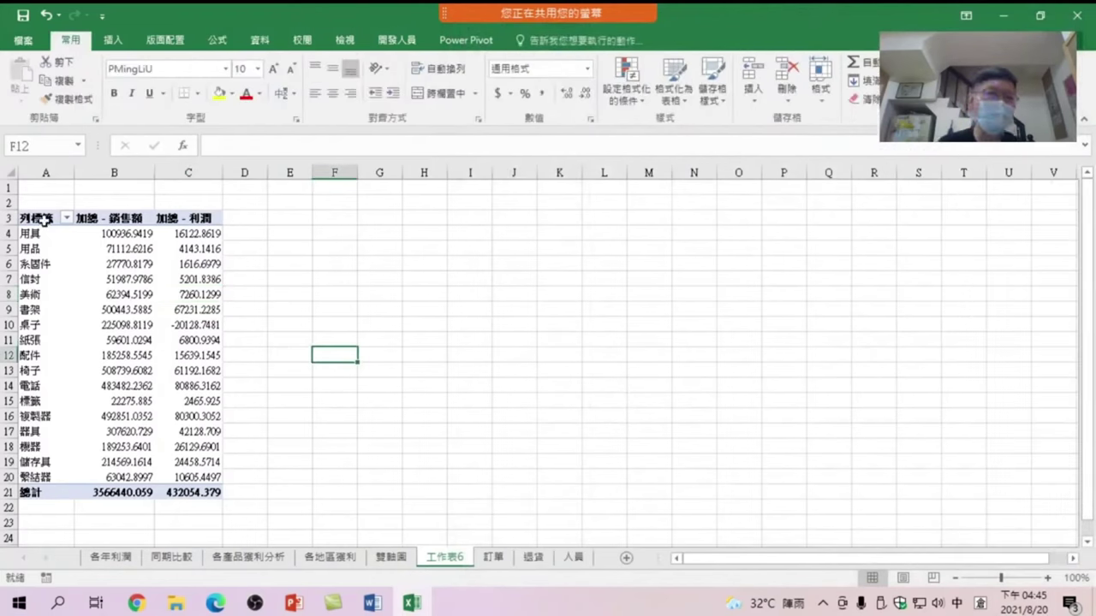
Step: Copy the pivot range A3:C20 and paste it as values only at F3
left_click_drag(52, 223, 189, 481)
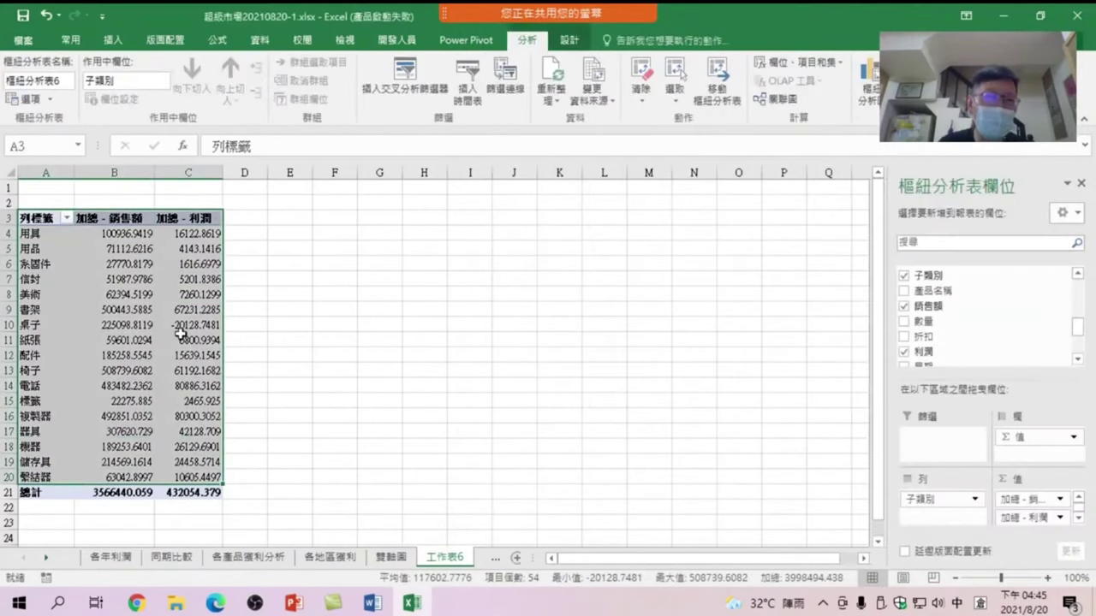
right_click(182, 329)
left_click(217, 345)
left_click(358, 211)
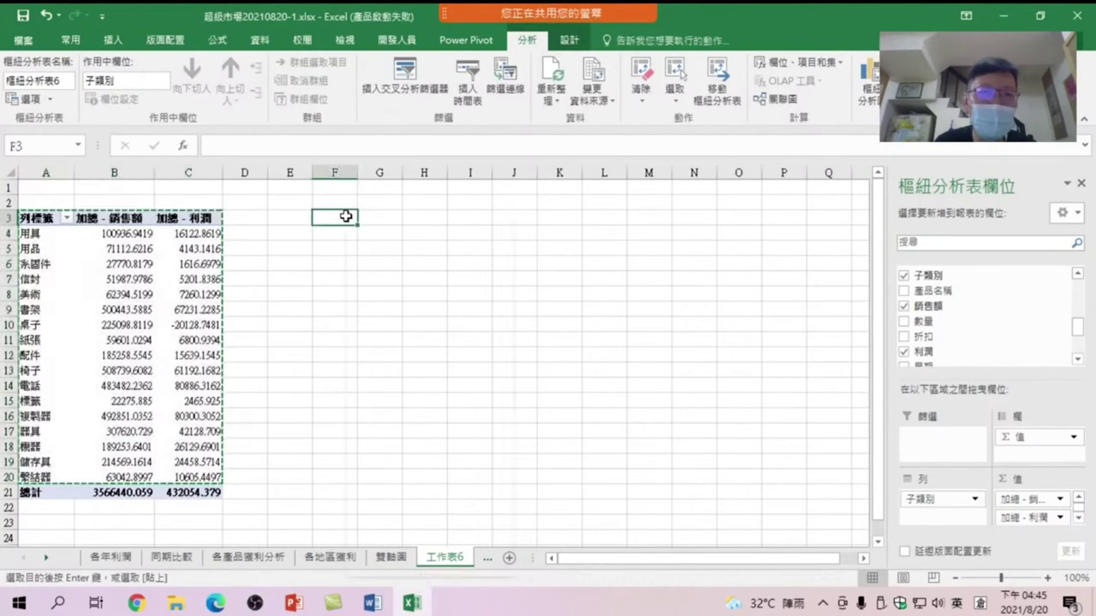
right_click(345, 214)
left_click(400, 309)
left_click(295, 235)
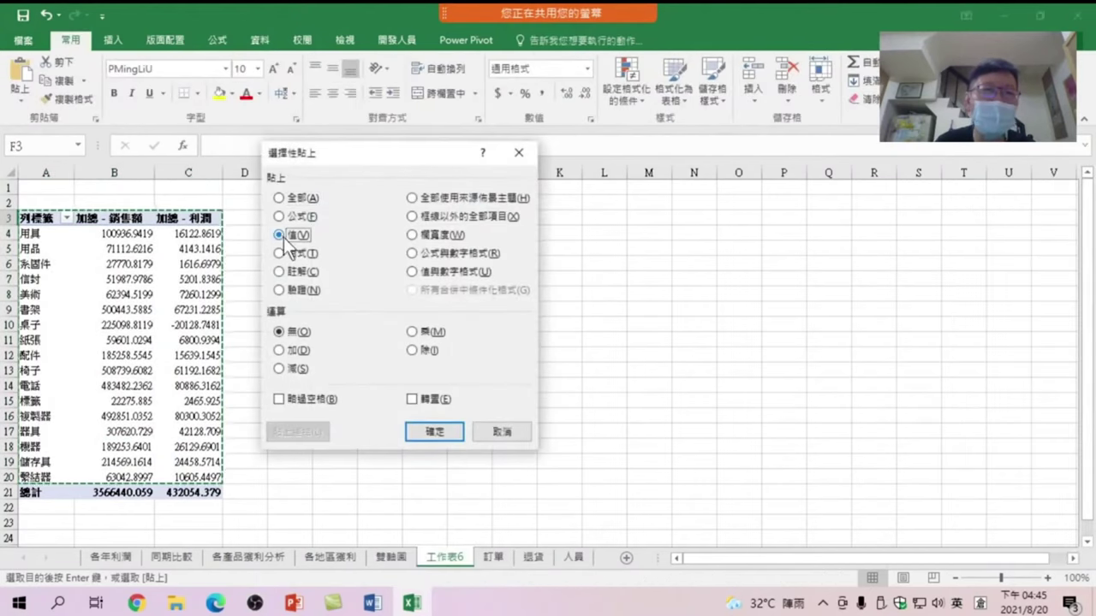
left_click(426, 434)
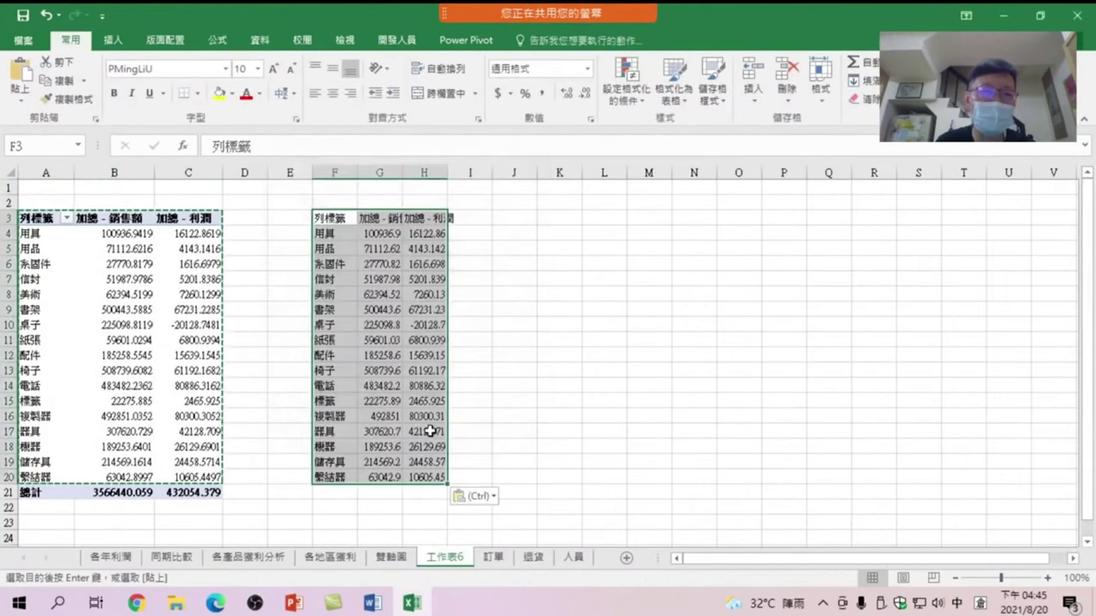
left_click(425, 283)
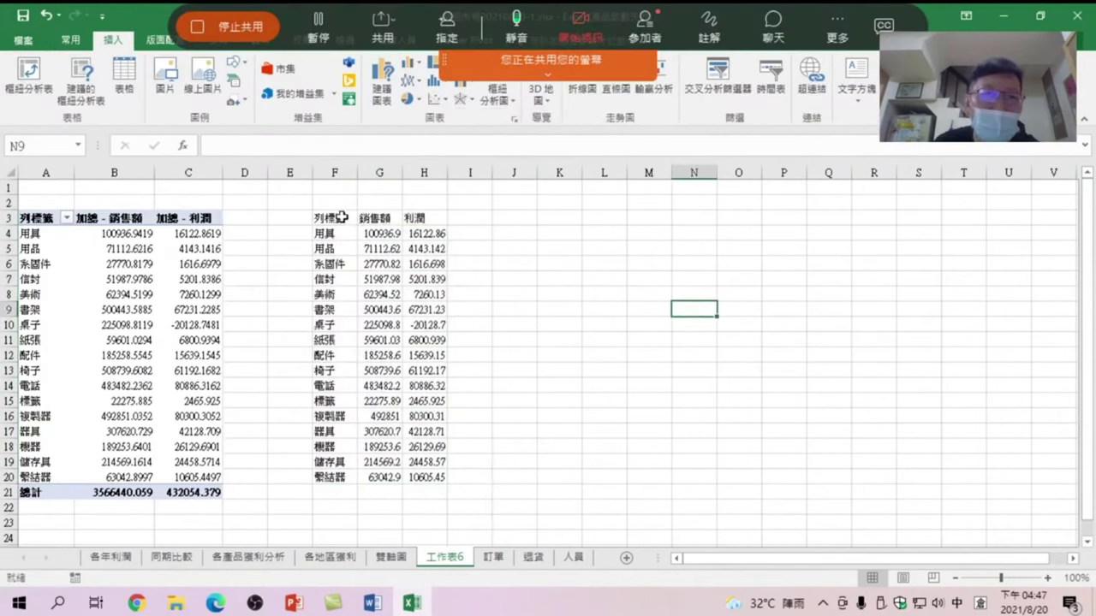
Step: Insert a plain scatter chart from the subcategory and 銷售額 columns F3:G20
left_click_drag(341, 217, 379, 477)
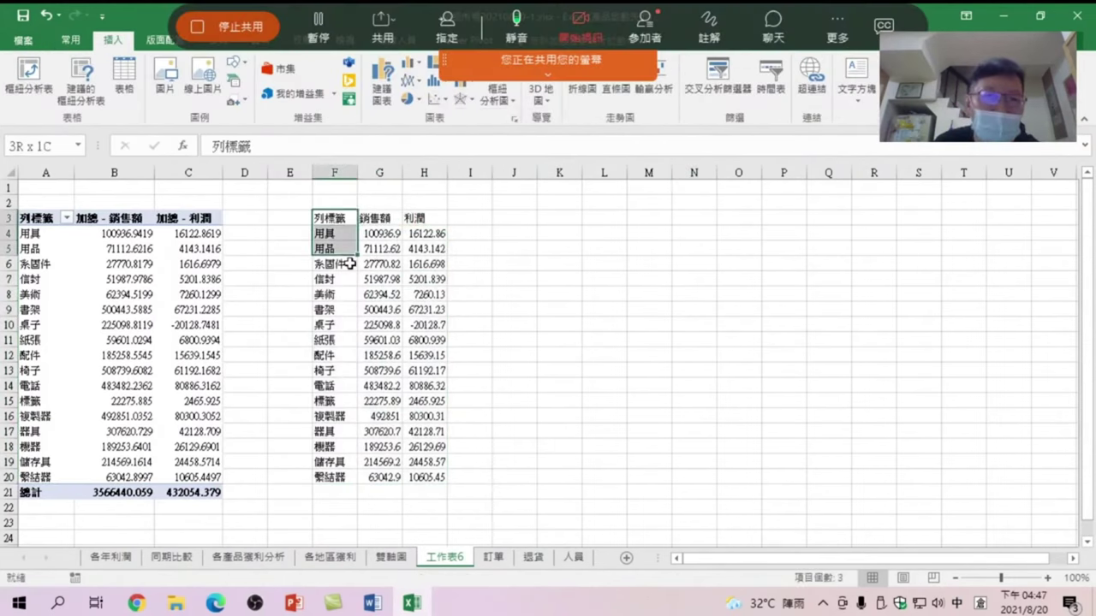
left_click(437, 101)
left_click(450, 138)
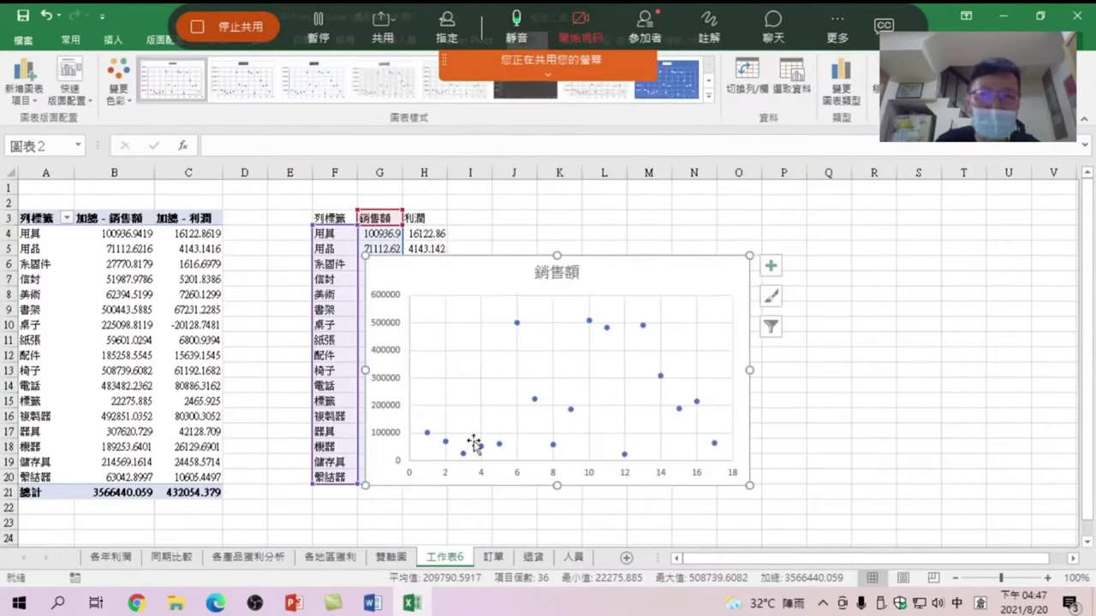
Step: Add a linear trendline to the 銷售額 chart and move it up beside the table
right_click(599, 372)
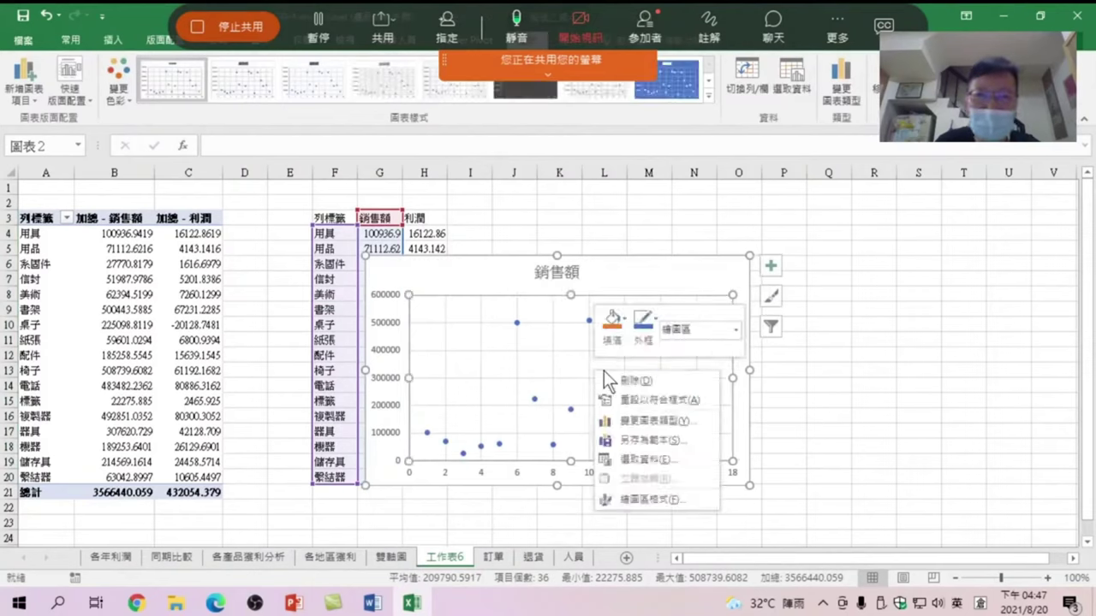
left_click(771, 266)
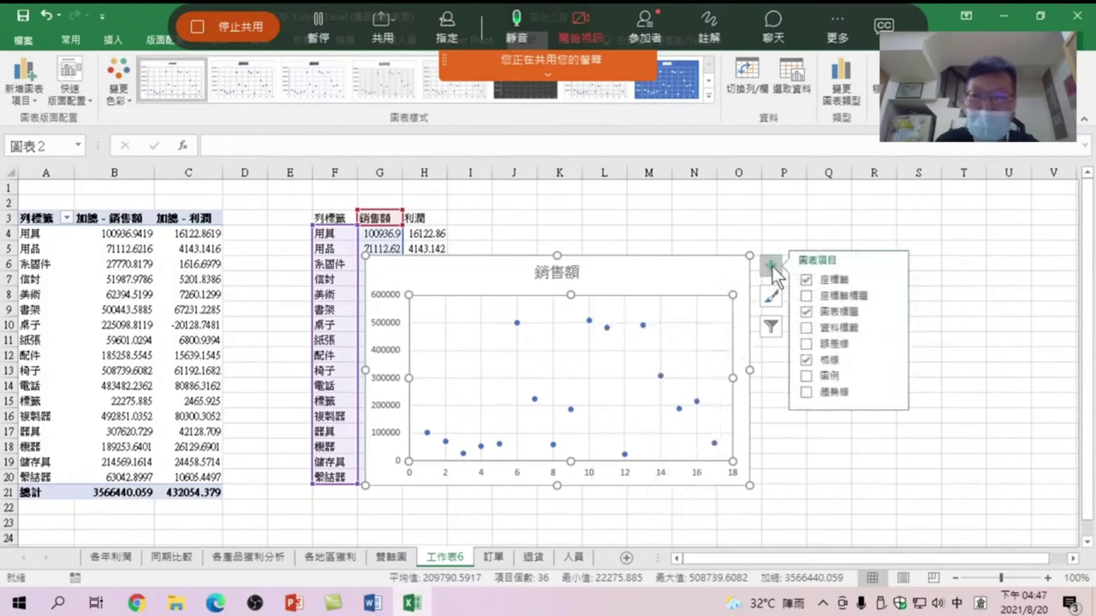
left_click(809, 392)
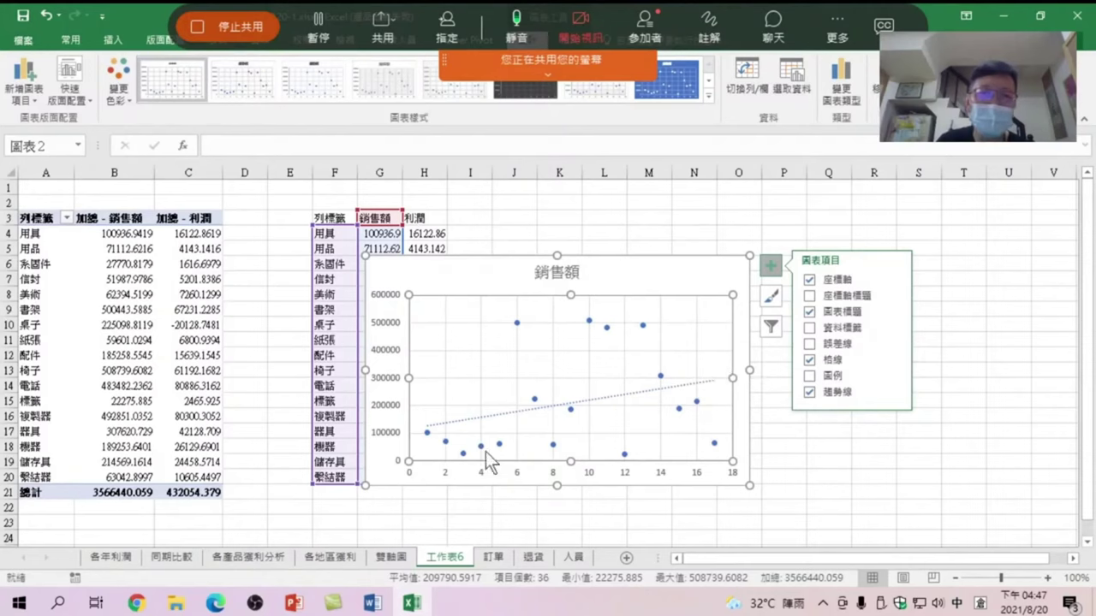
mouse_move(427, 434)
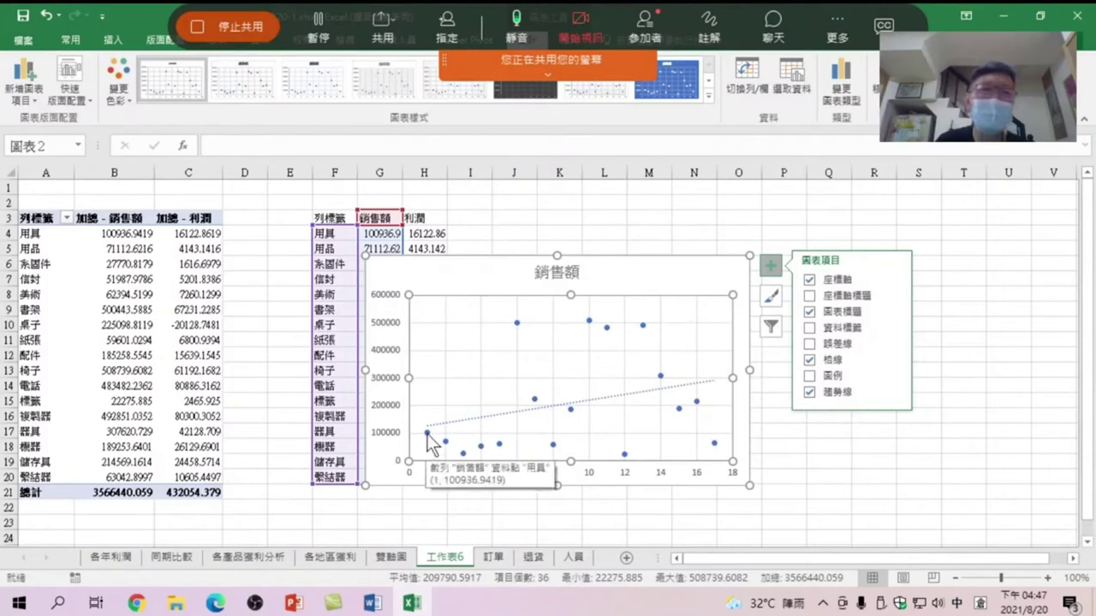
left_click_drag(449, 275, 556, 234)
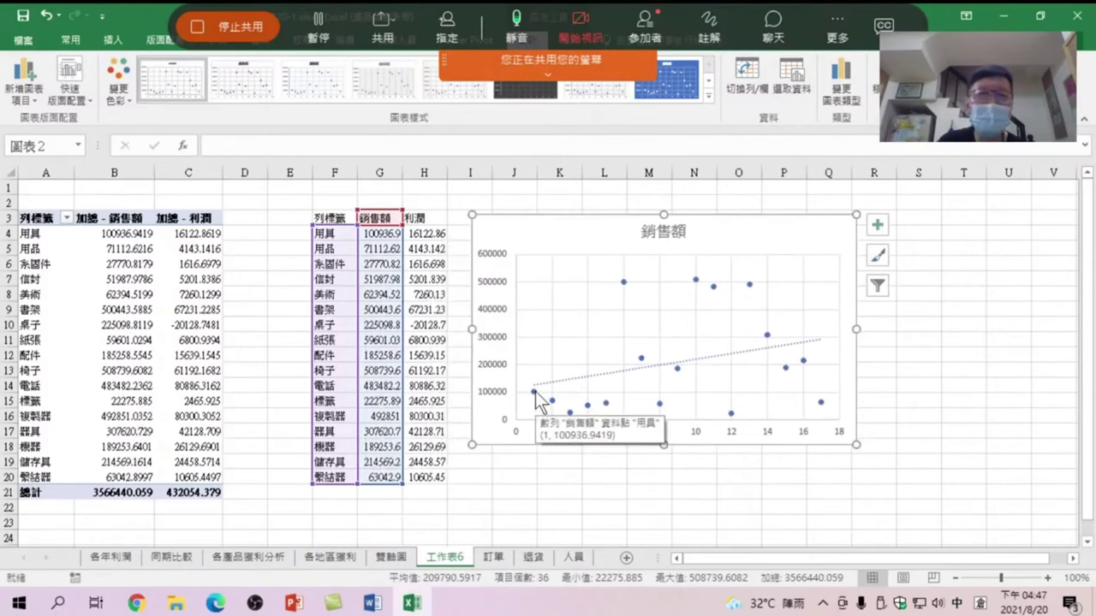
Step: Insert a scatter chart of 利潤 from F3:F20 and H3:H20
mouse_move(539, 402)
left_click(380, 309)
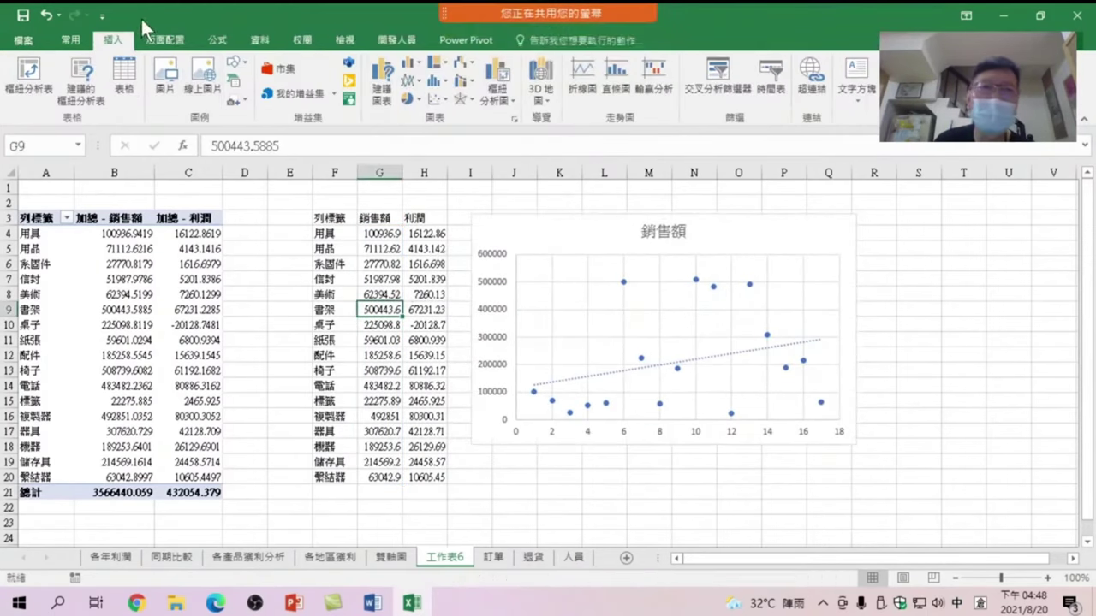
left_click_drag(330, 218, 330, 477)
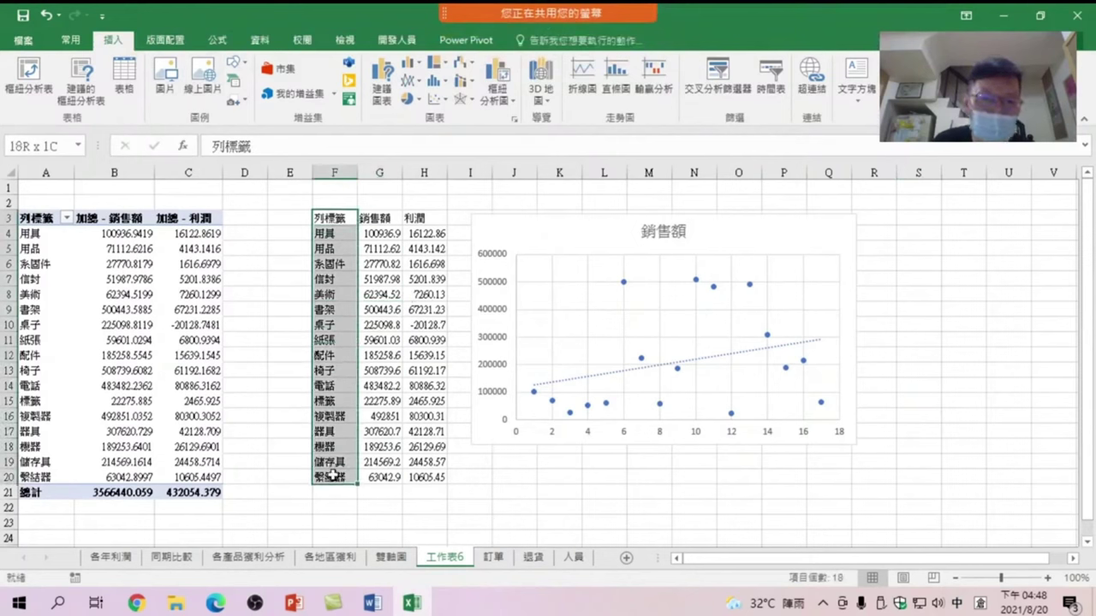
left_click_drag(415, 219, 414, 477, "ctrl")
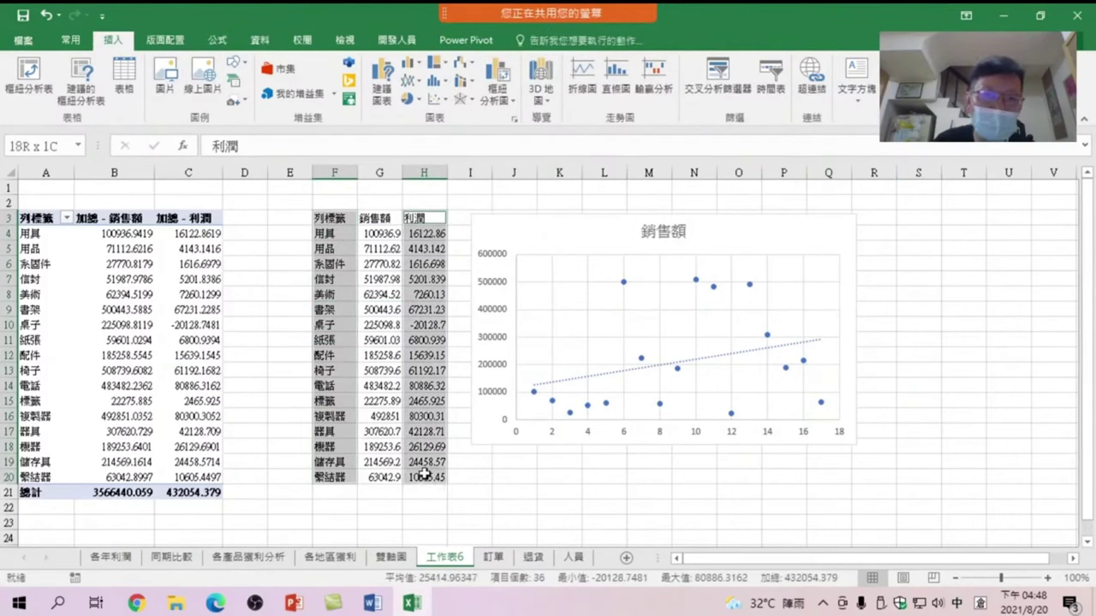
left_click(435, 100)
left_click(446, 147)
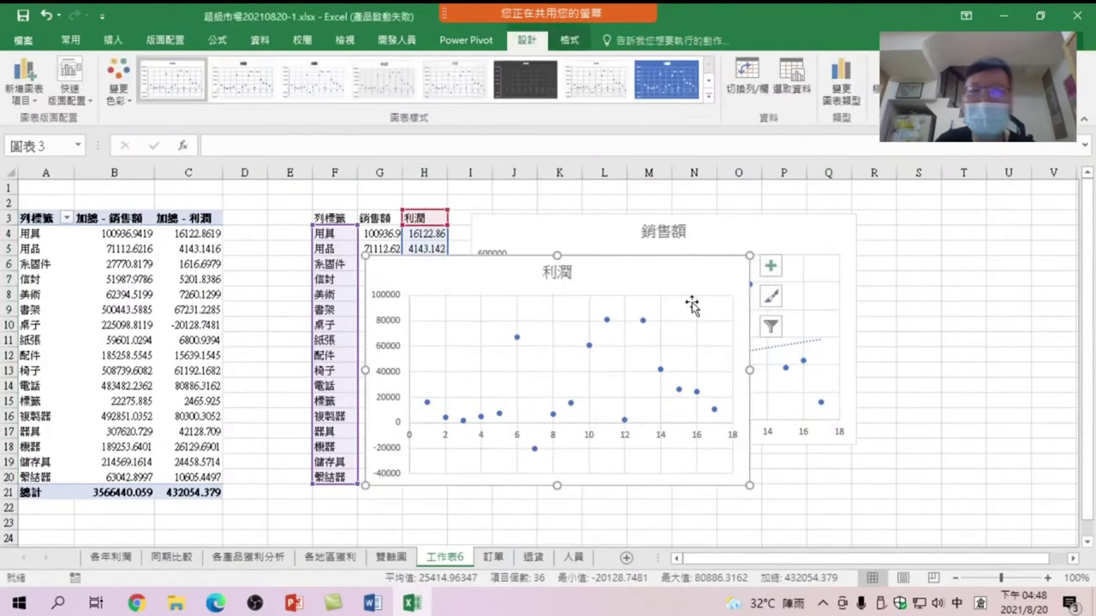
Step: Add a trendline to the 利潤 chart, place it beside the sales chart, then select F3:H20
left_click_drag(846, 359, 904, 359)
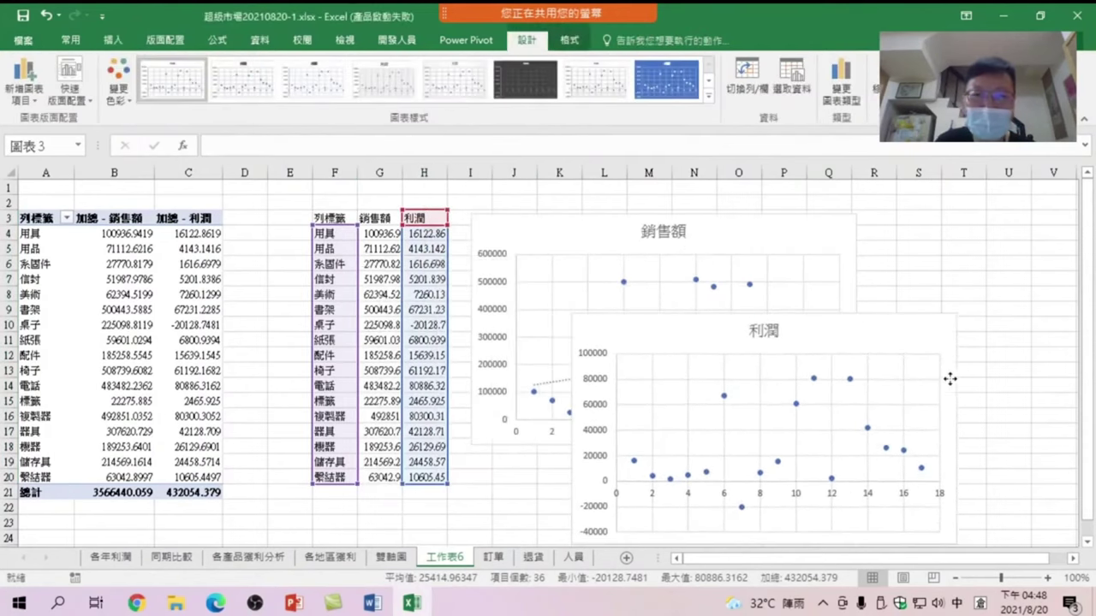
right_click(764, 405)
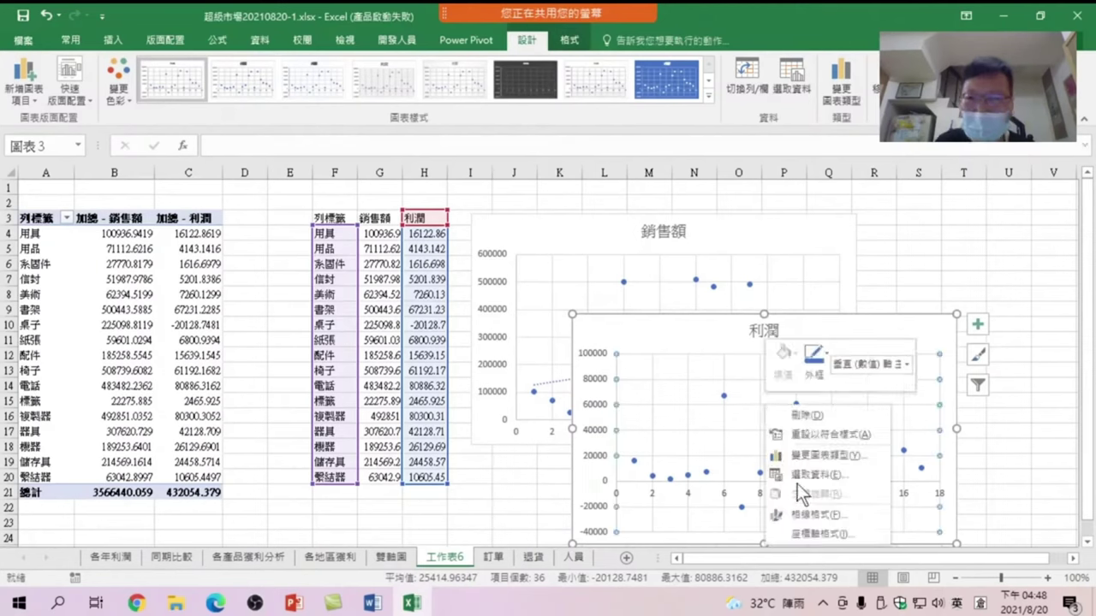
left_click(978, 325)
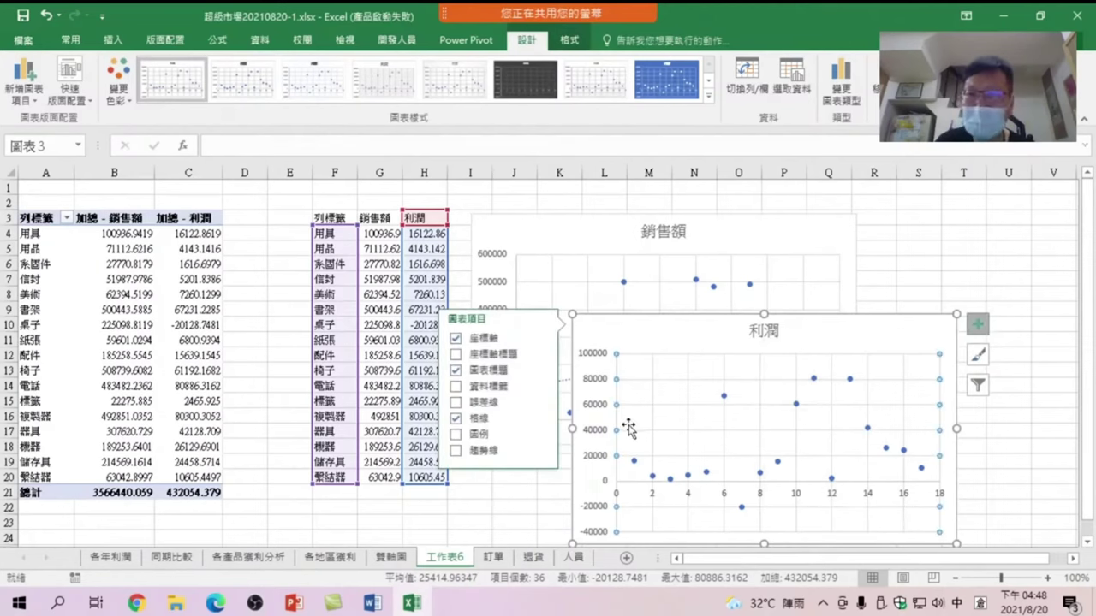
left_click(456, 450)
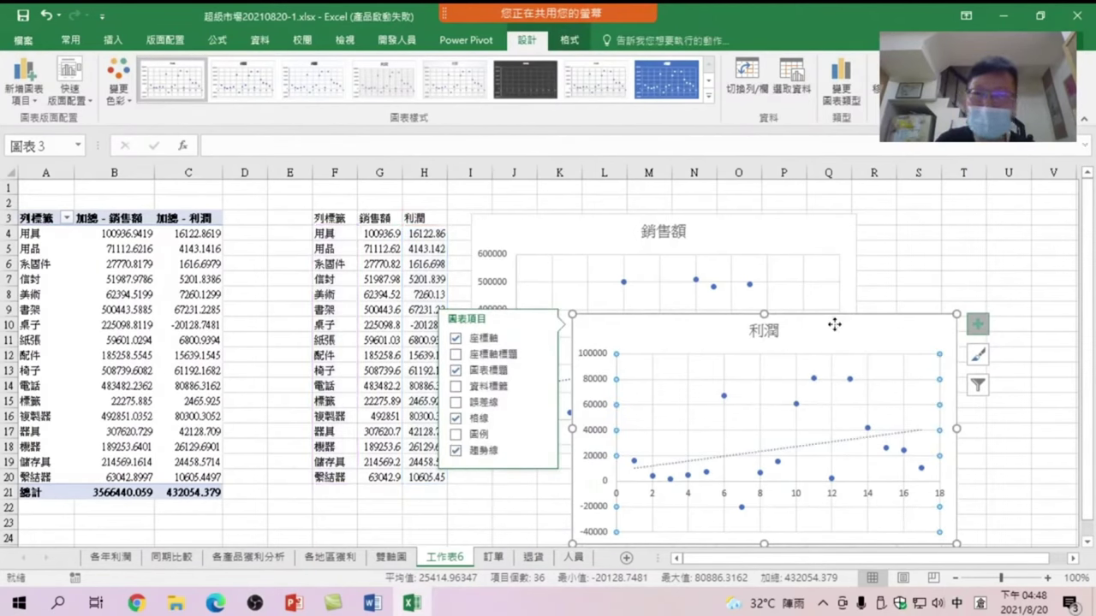
left_click_drag(834, 325, 889, 361)
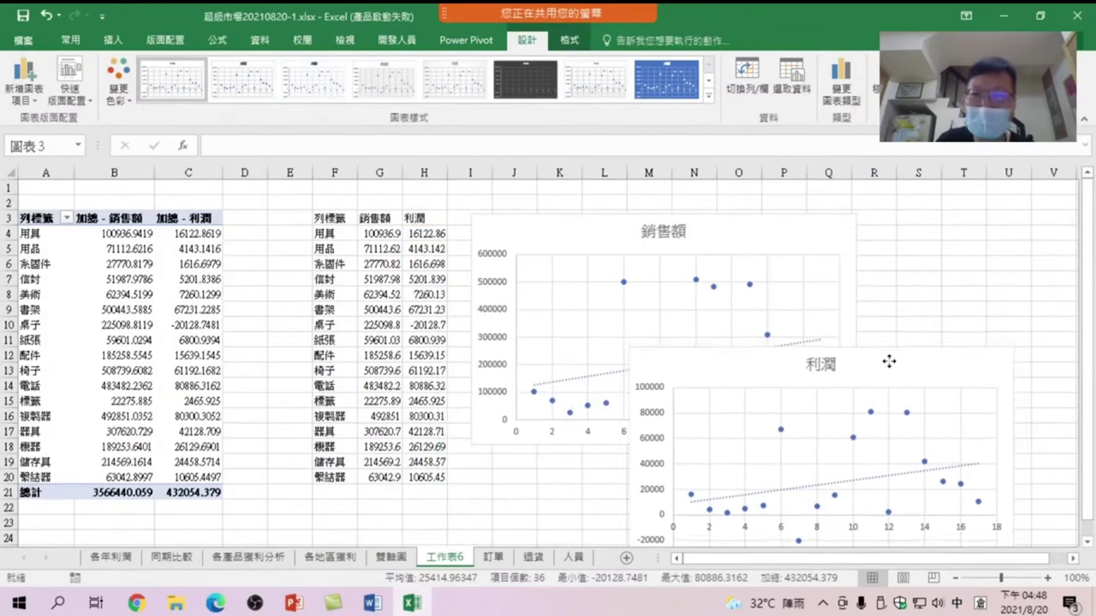
left_click_drag(889, 361, 892, 299)
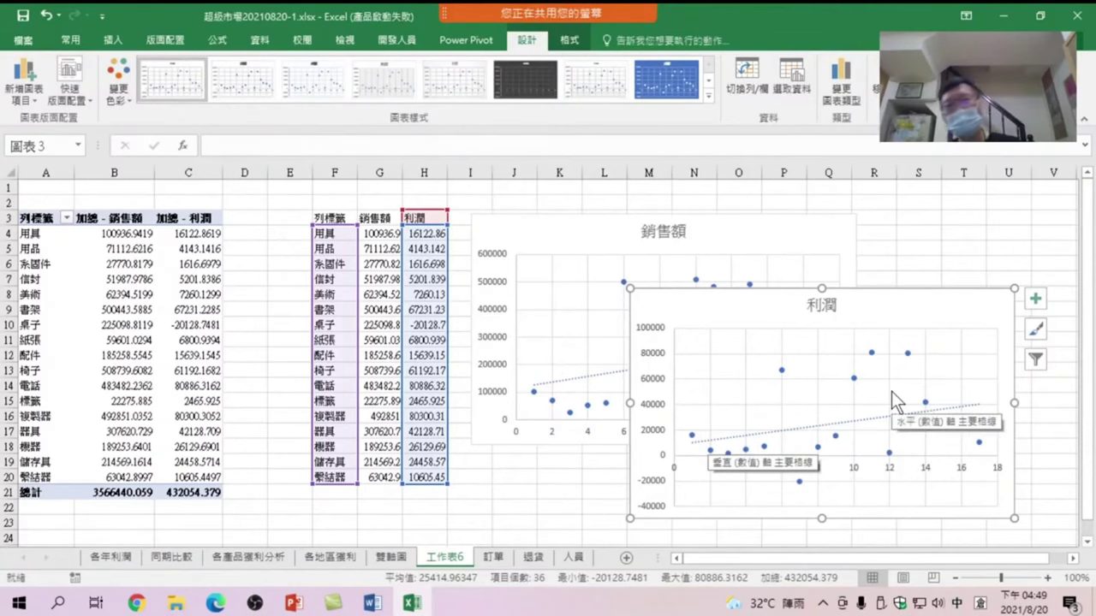
left_click_drag(334, 217, 428, 477)
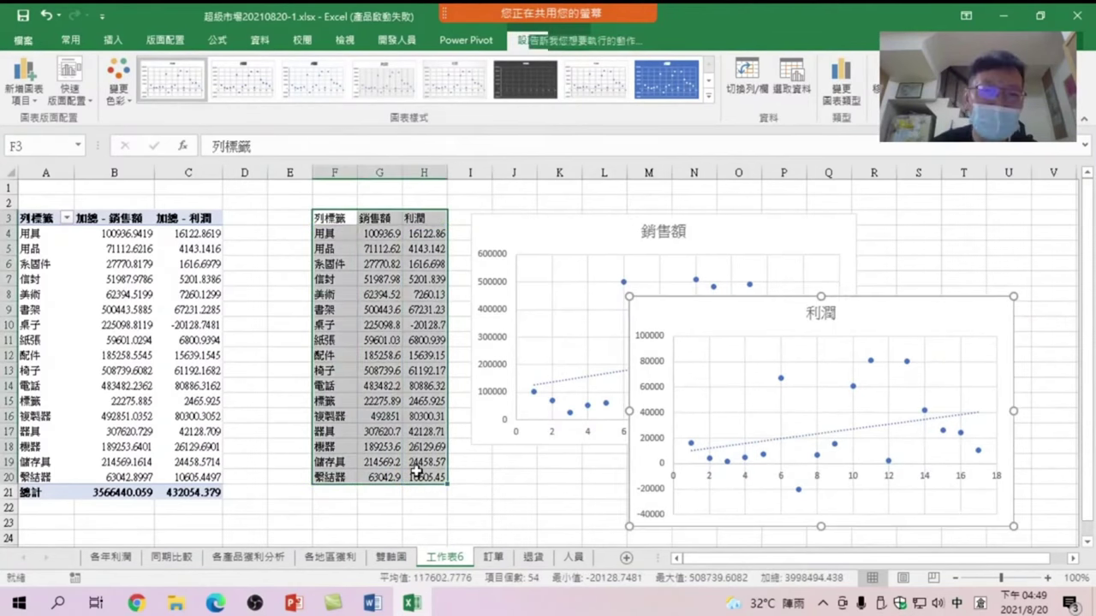
left_click(112, 40)
Step: Insert the recommended 利潤 scatter chart plotting profit against sales
left_click(384, 93)
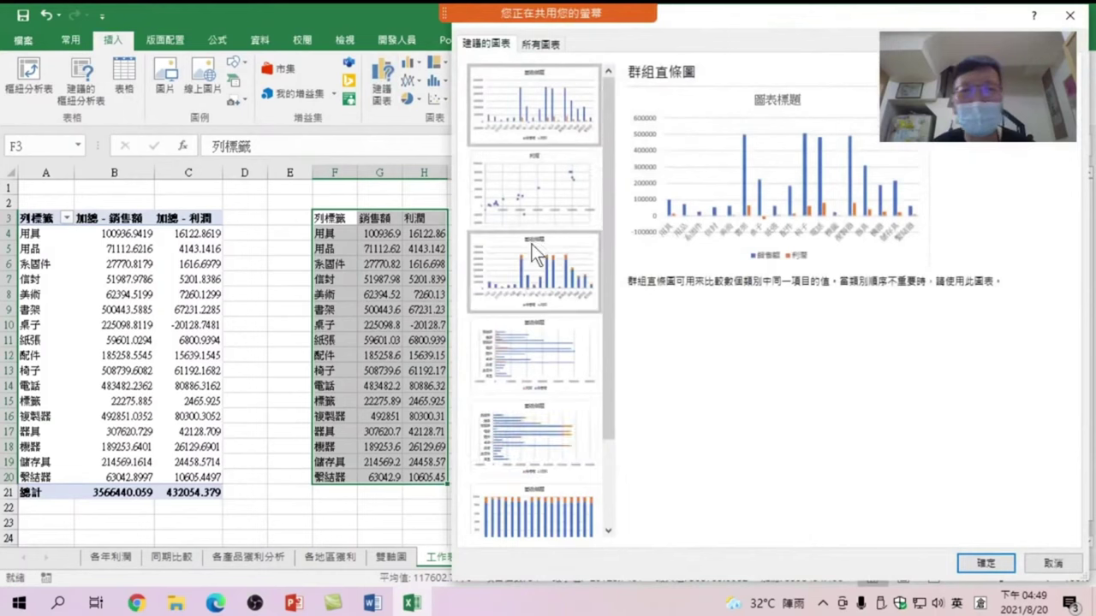
left_click(552, 191)
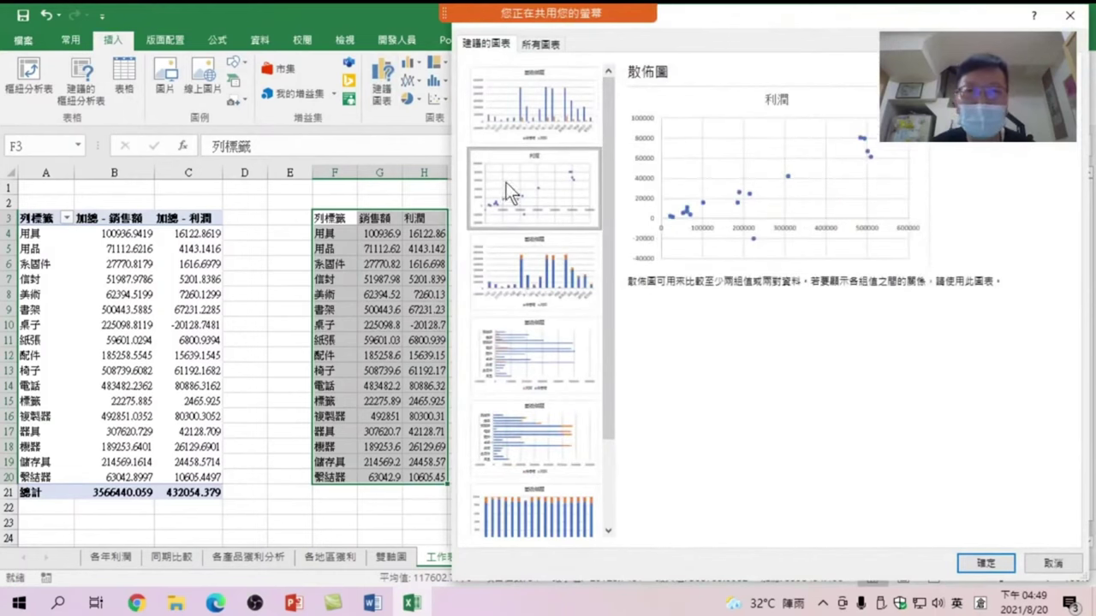
left_click(985, 563)
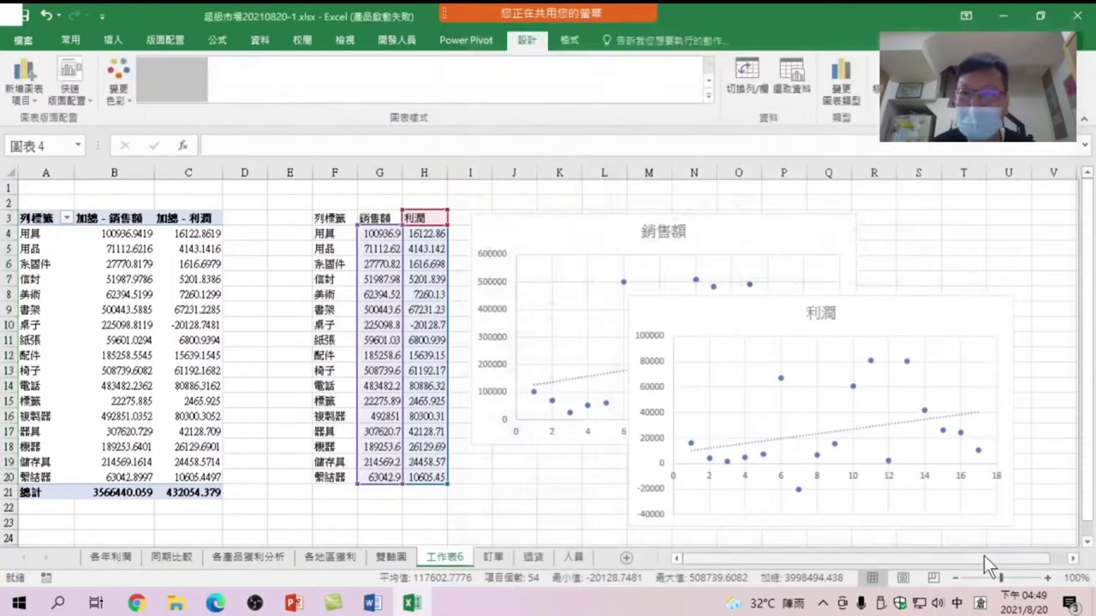
Step: Rearrange the charts and enlarge the new profit-versus-sales chart in front of the others
left_click_drag(633, 268, 498, 313)
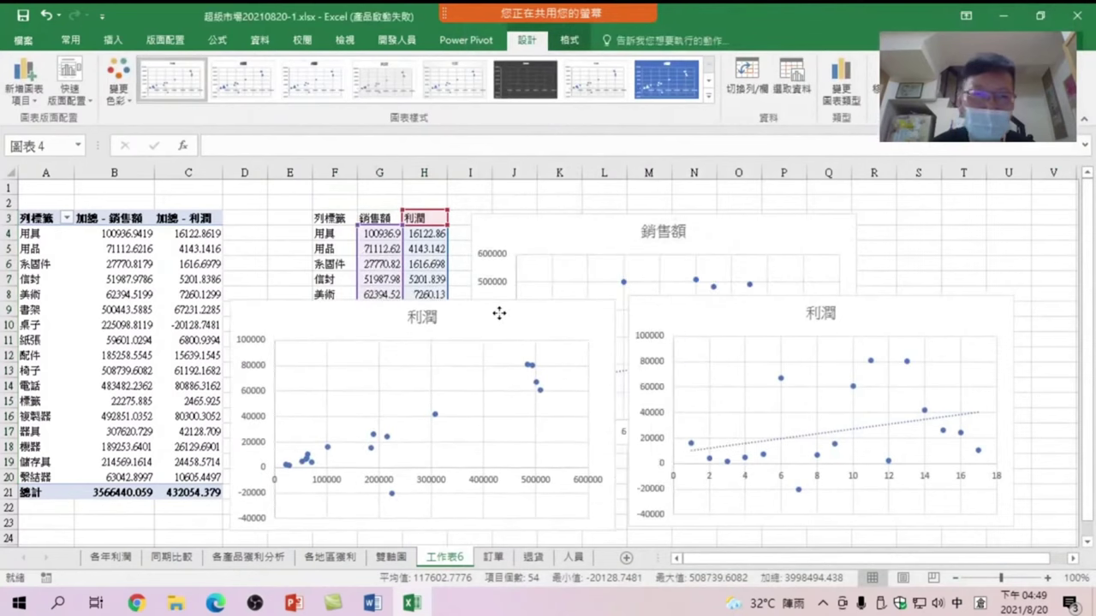
left_click(786, 230)
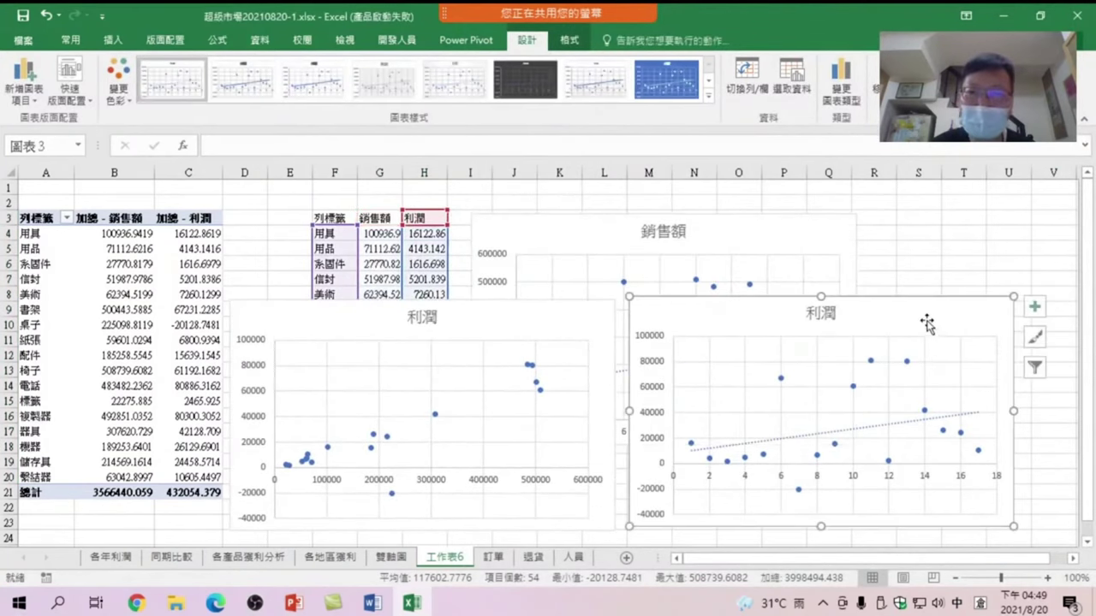
left_click_drag(924, 320, 932, 273)
mouse_move(588, 320)
left_mouse_down()
mouse_move(630, 343)
mouse_move(873, 326)
left_mouse_up()
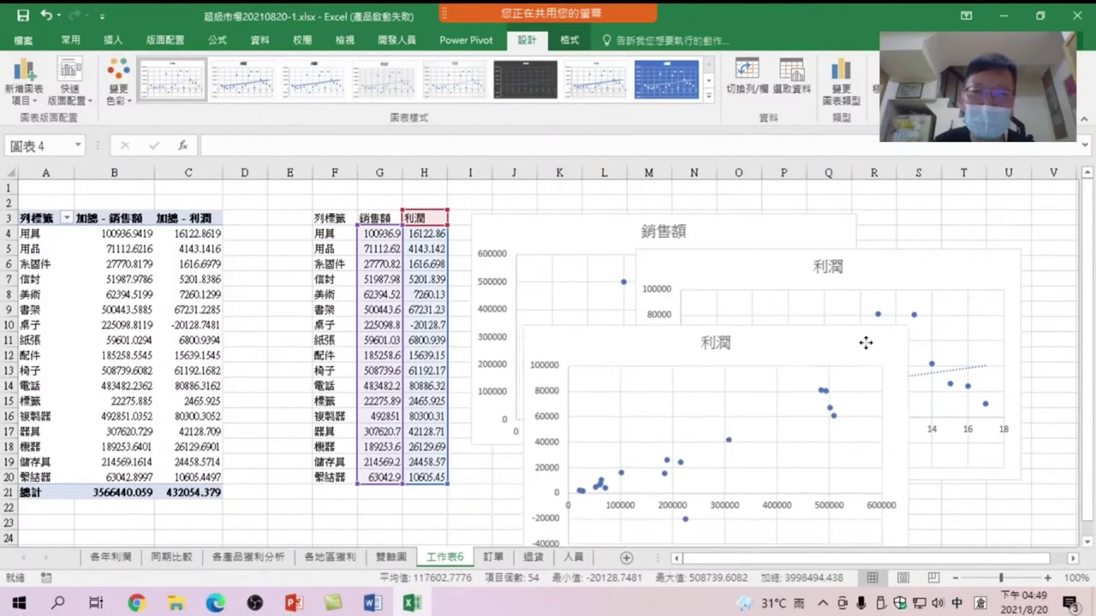
scroll(956, 515, "down", 2)
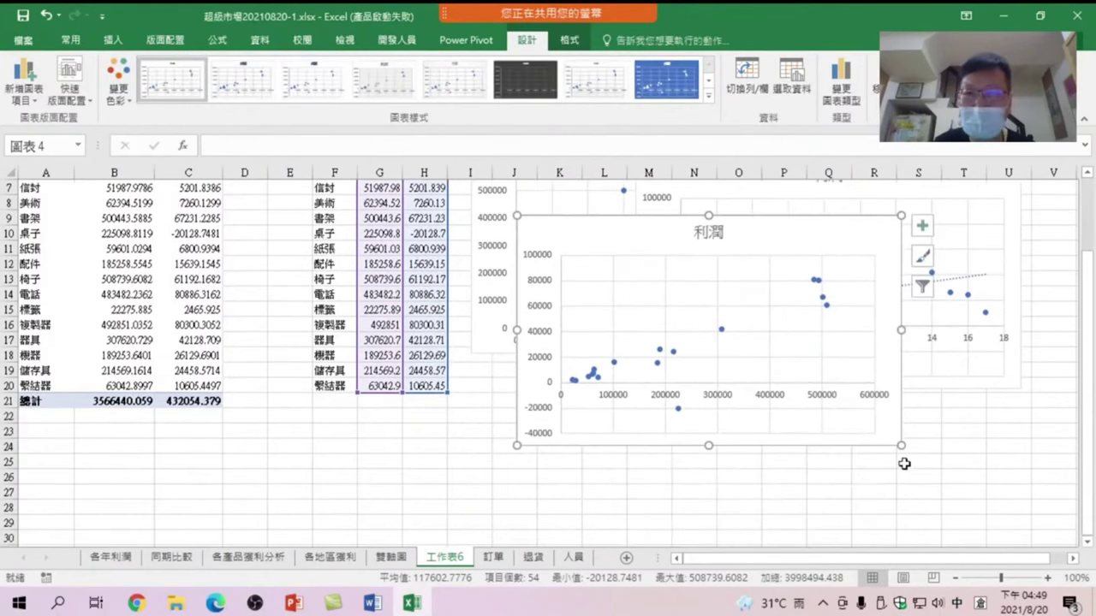
left_click_drag(899, 443, 1036, 514)
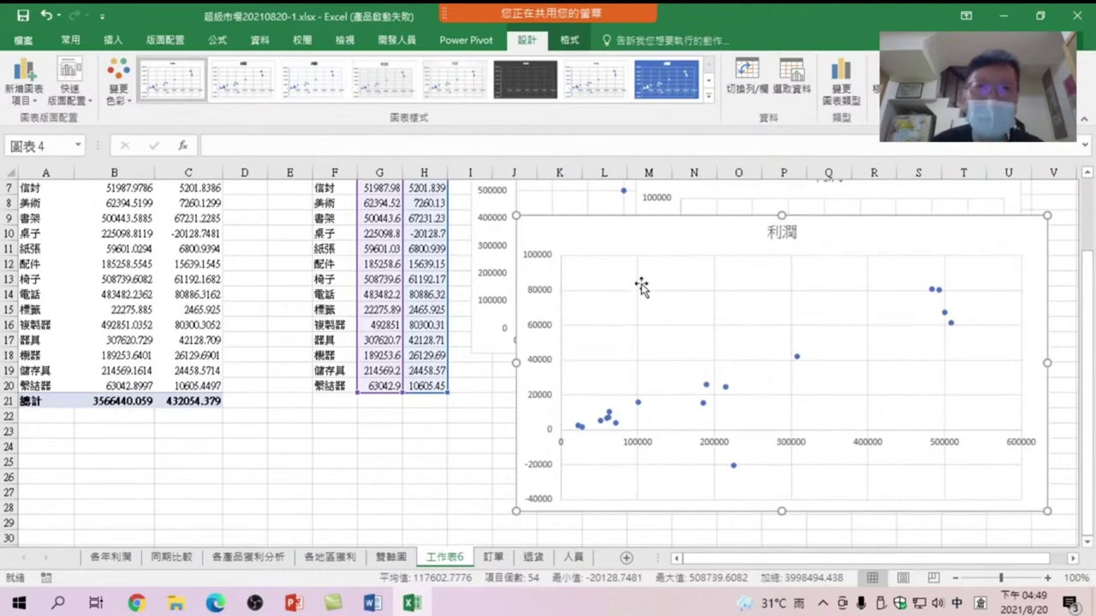
left_click_drag(601, 237, 611, 224)
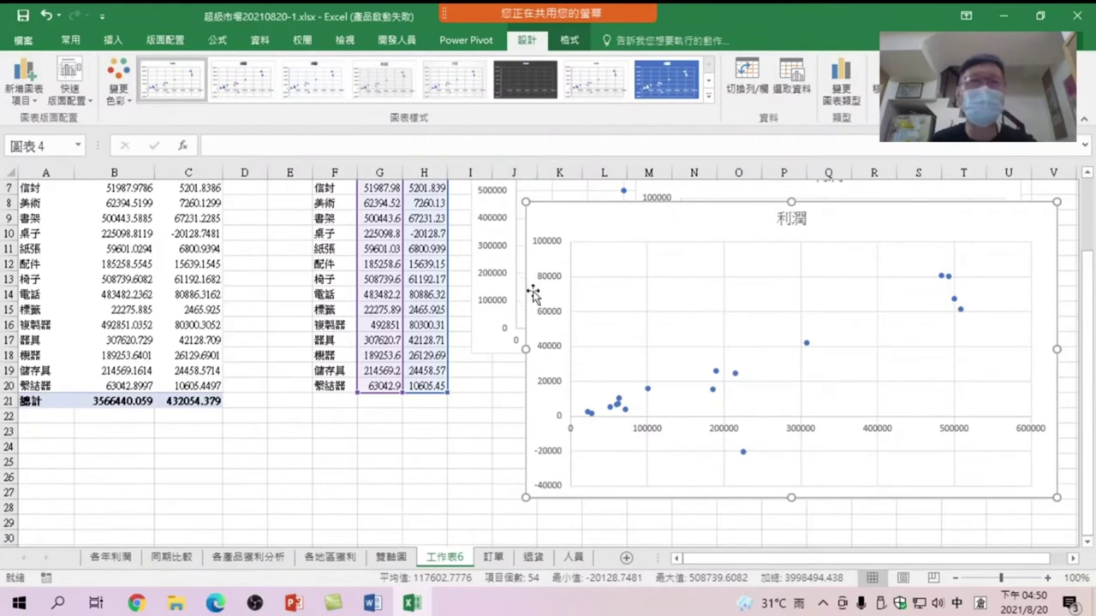
scroll(416, 349, "up", 2)
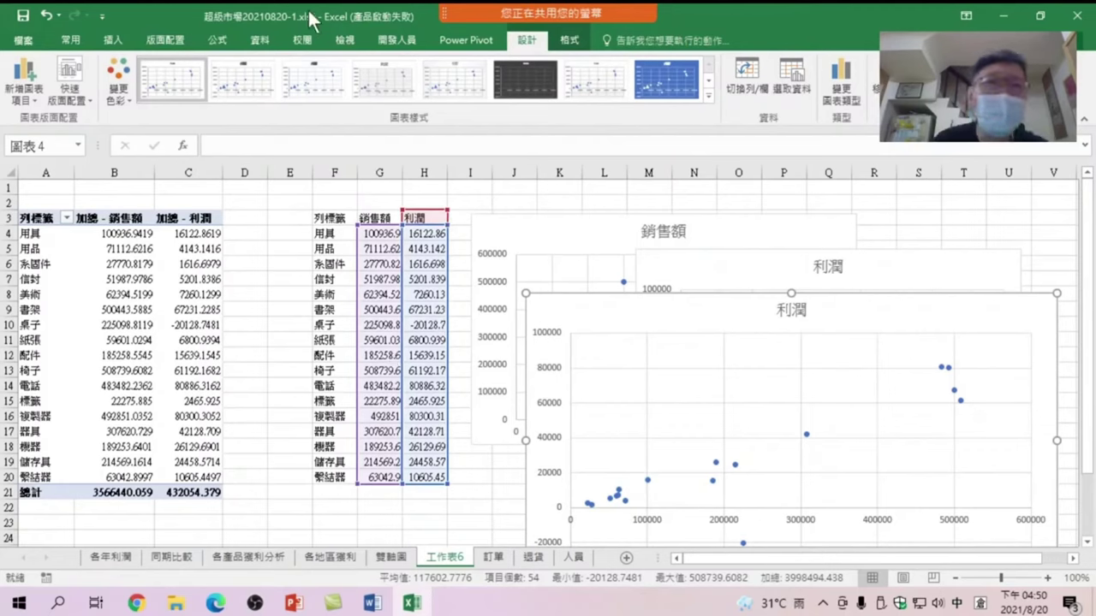
Step: Insert another recommended 利潤 scatter chart and move it over the 銷售額 chart
left_click(118, 41)
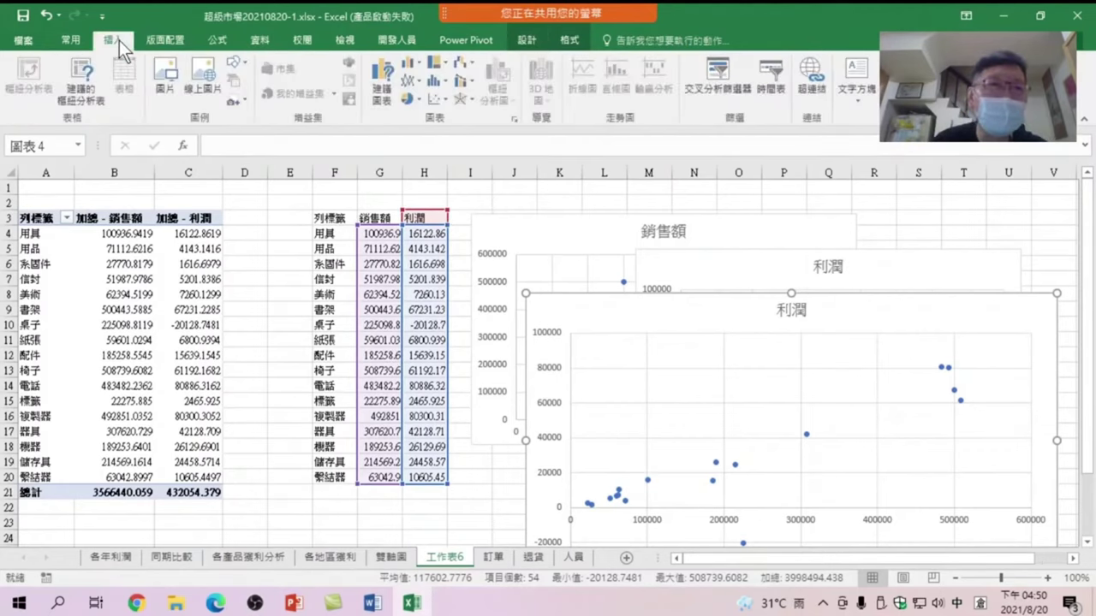
left_click(378, 93)
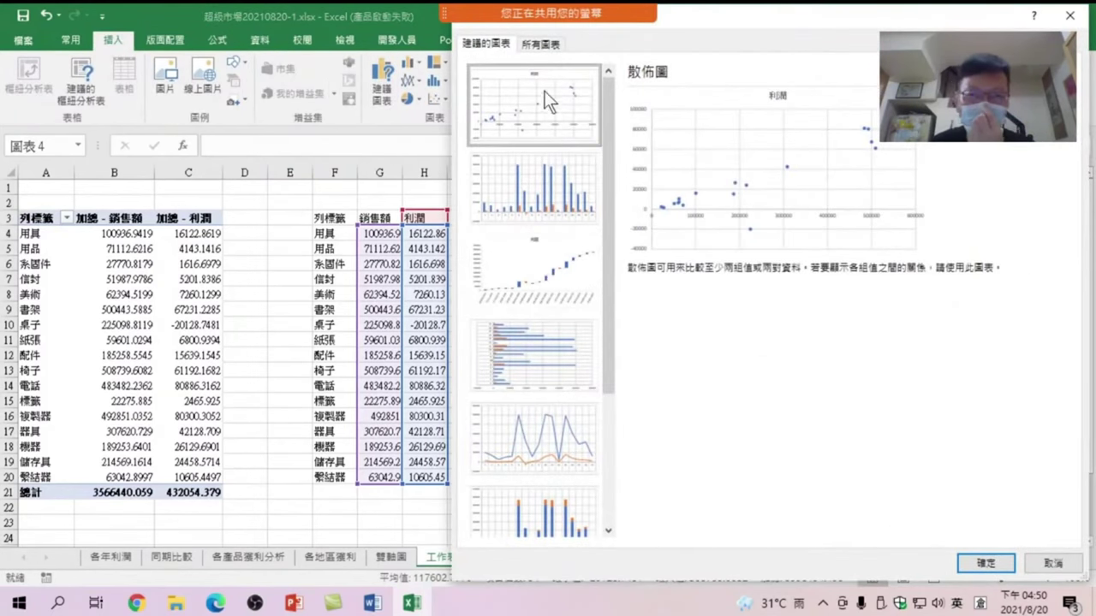
left_click(985, 564)
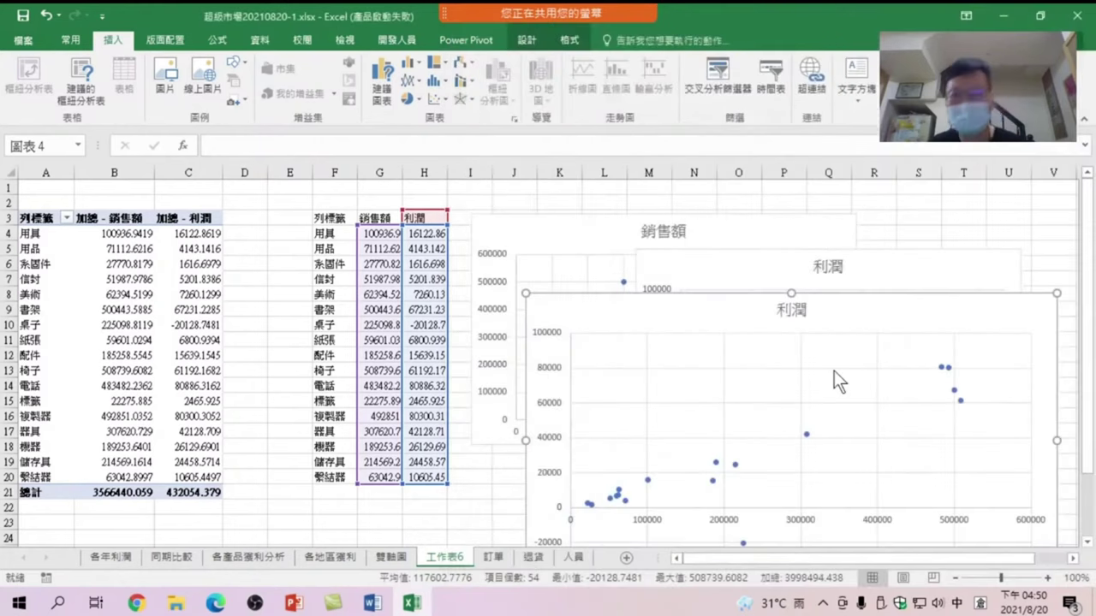
left_click_drag(856, 323, 821, 271)
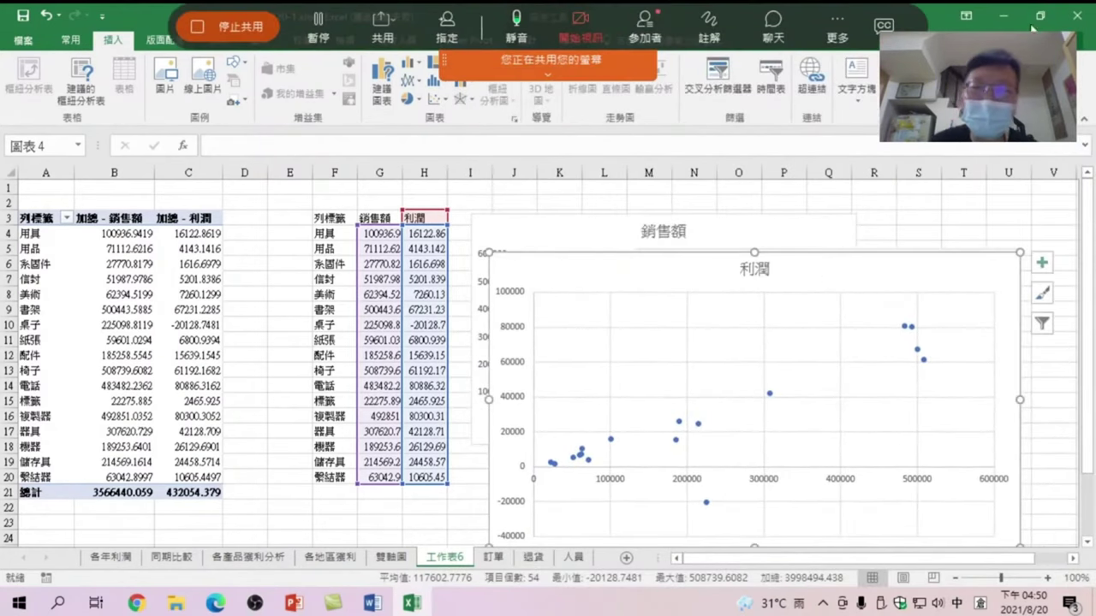
Step: Apply the fifth chart style with smaller markers and add a linear trendline
left_click(527, 39)
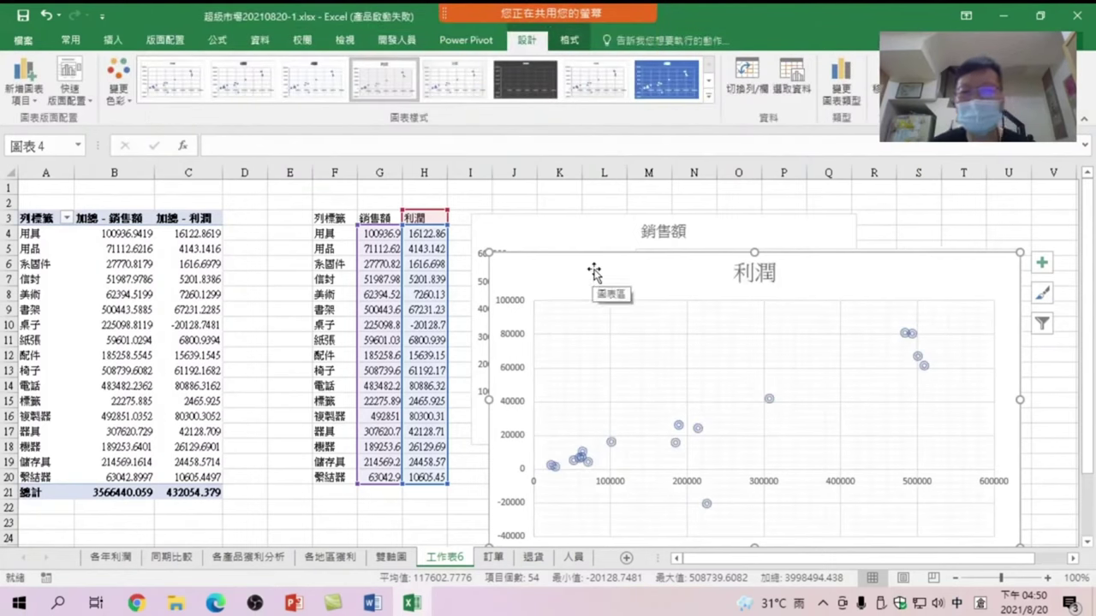
left_click(432, 79)
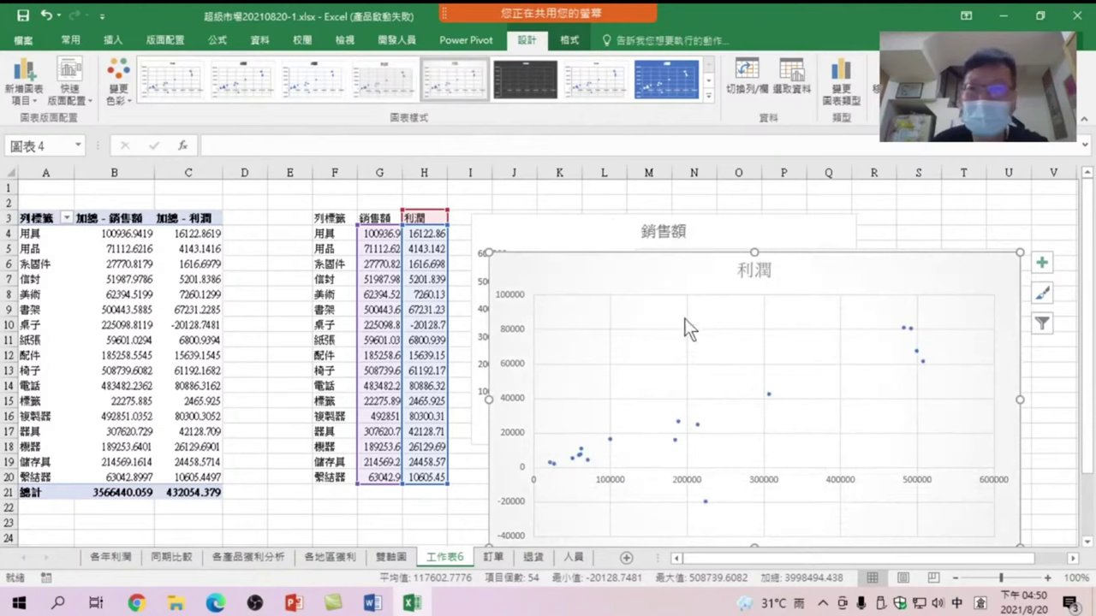
left_click(1039, 264)
left_click(372, 388)
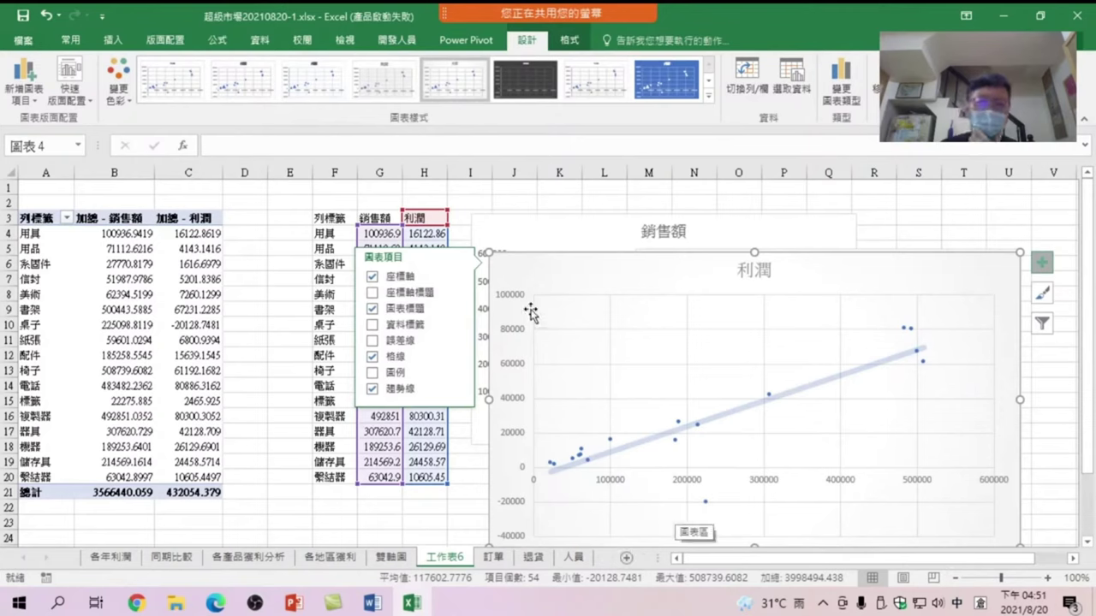
Step: Remove the 利潤 chart's trendline and read the values of individual profit points
left_click(371, 389)
left_click(770, 395)
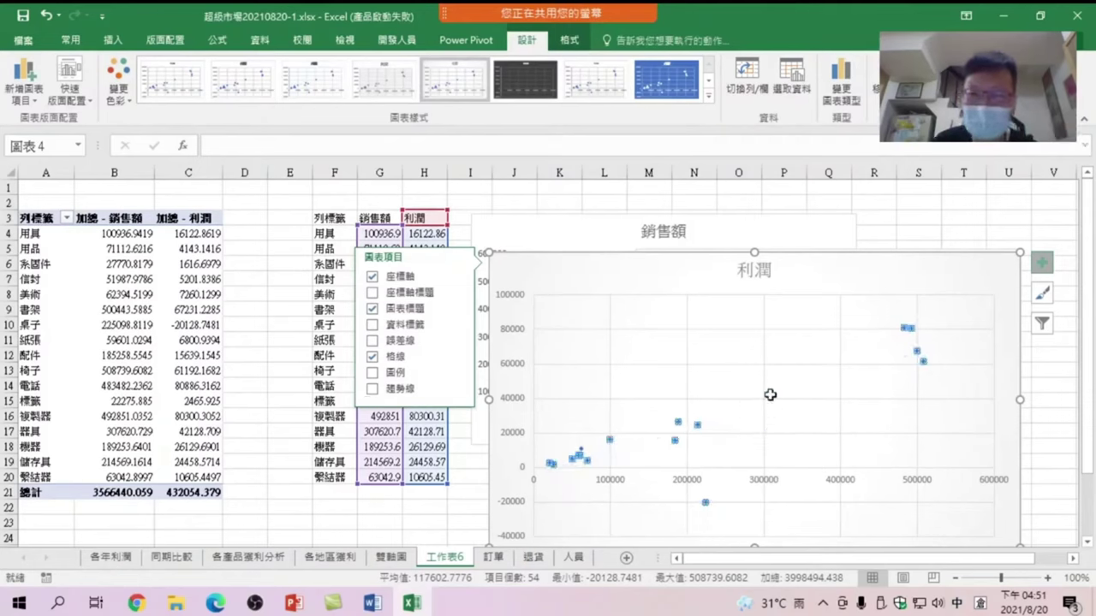
mouse_move(771, 395)
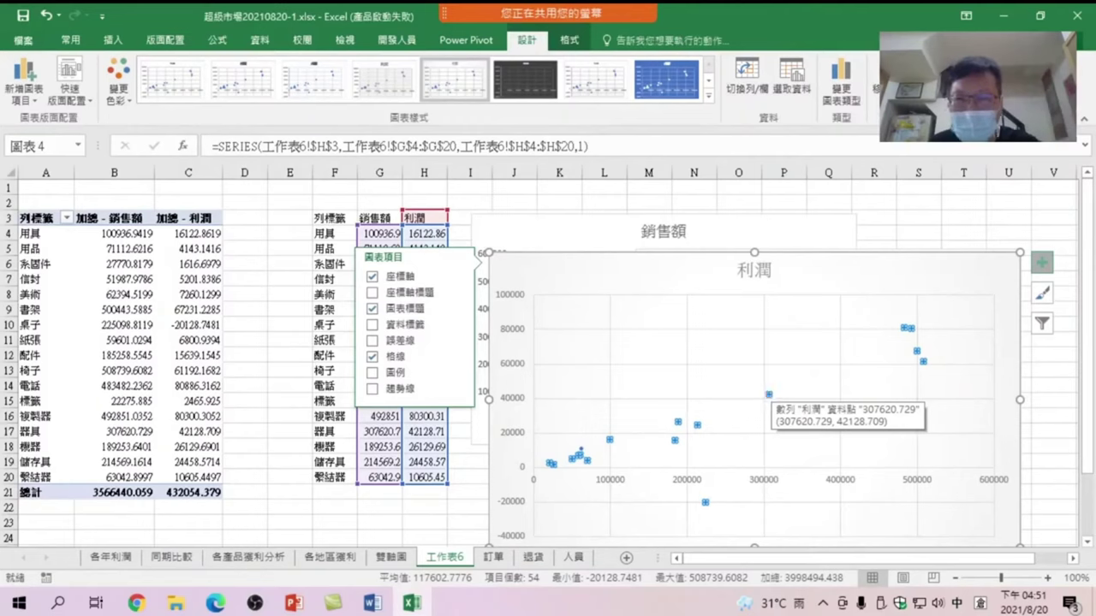
mouse_move(910, 330)
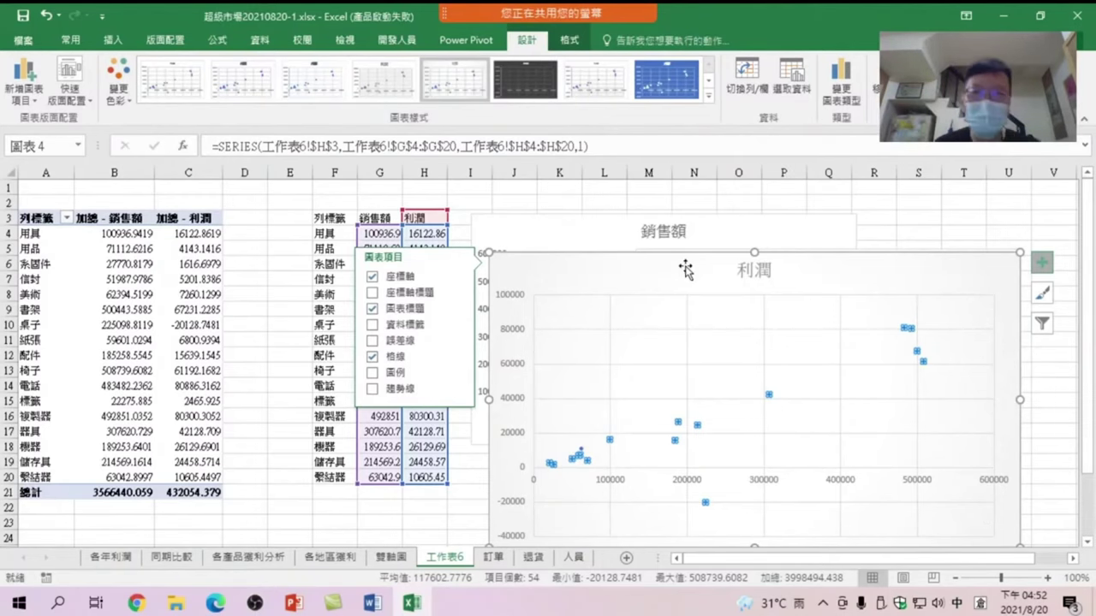
left_click(646, 272)
left_click_drag(646, 272, 633, 266)
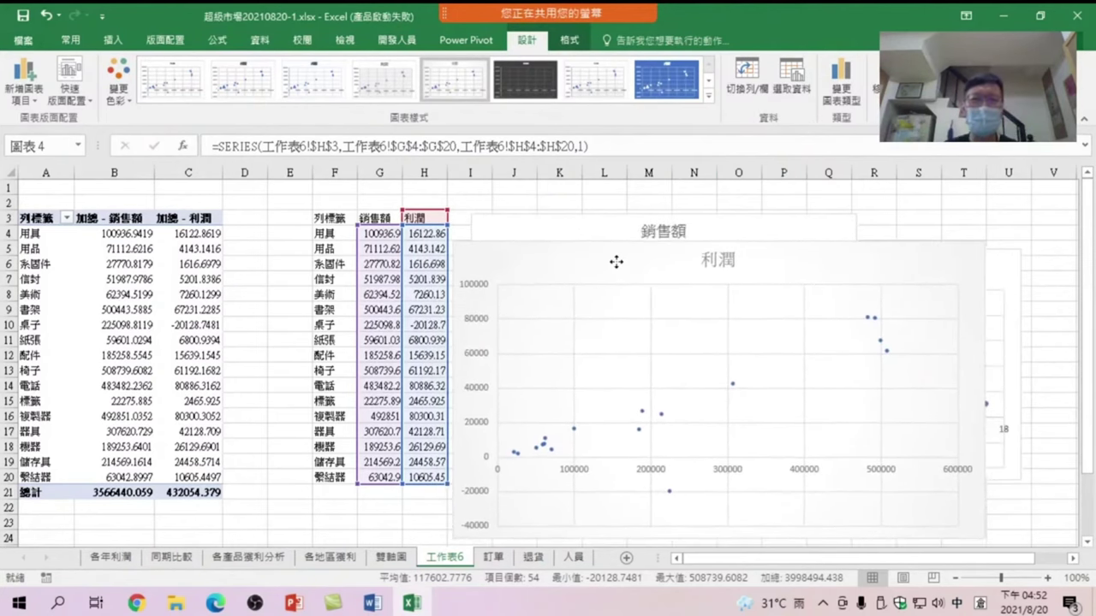
Step: Shift the 利潤 scatter chart left, restore its linear trendline, and reposition it
left_click_drag(634, 266, 615, 268)
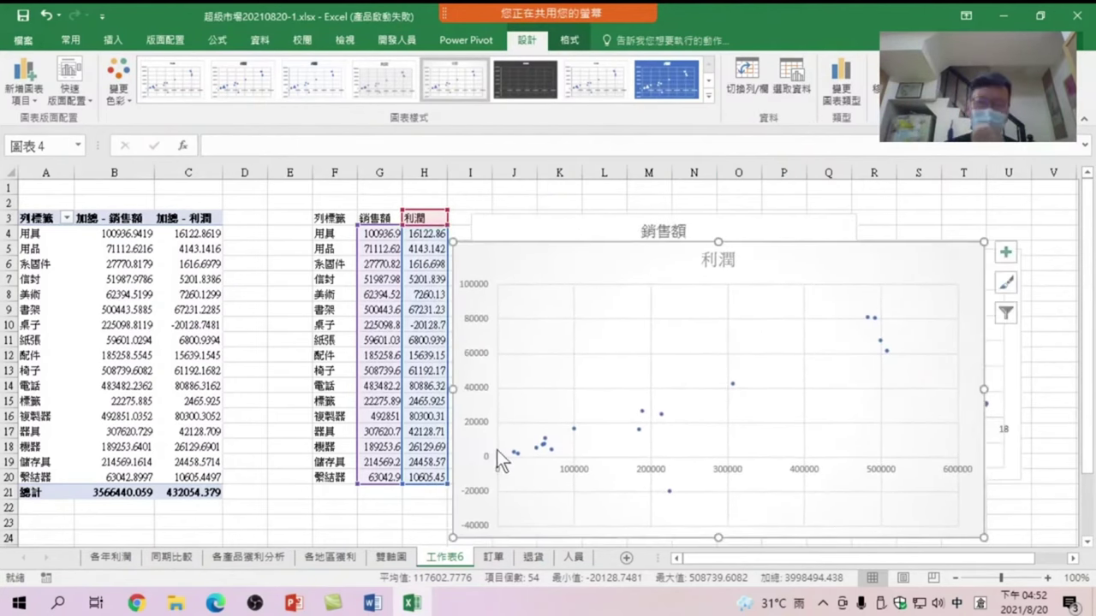
right_click(706, 411)
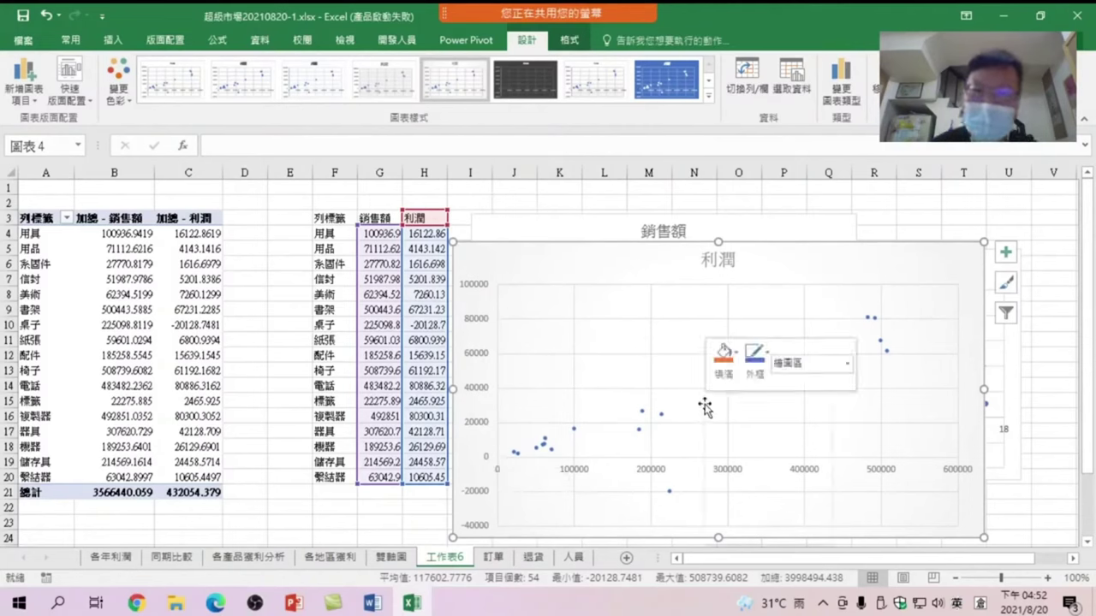
left_click(1006, 254)
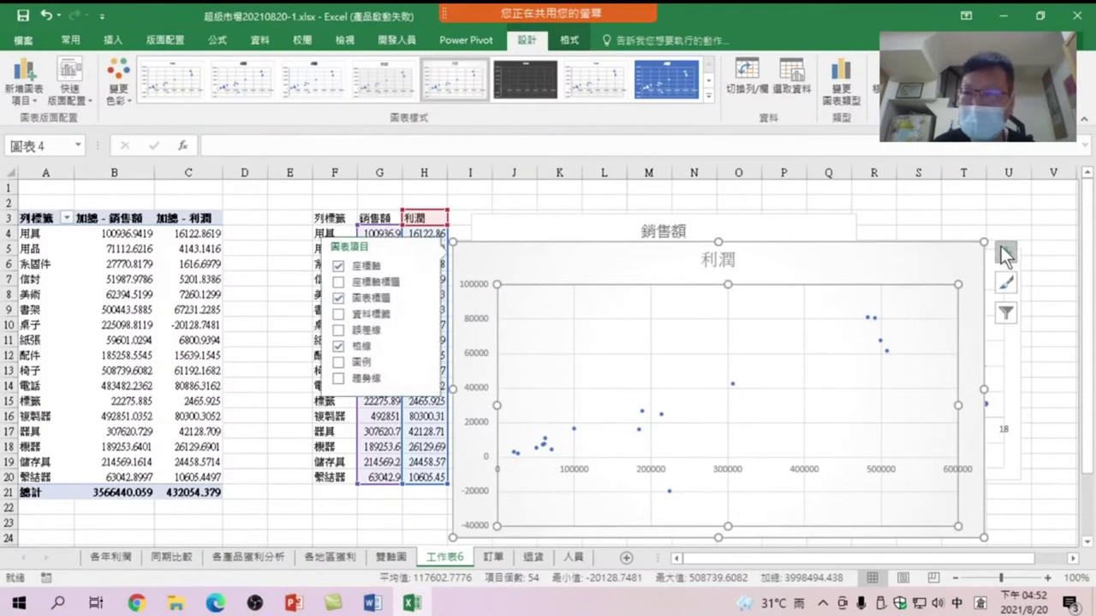
left_click(363, 377)
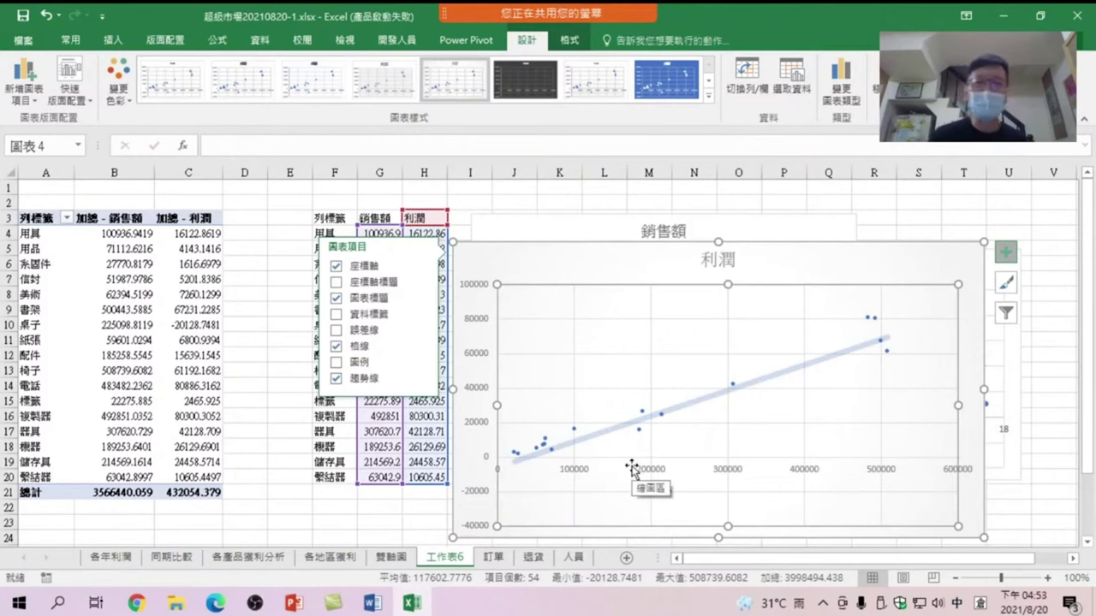
left_click_drag(631, 466, 771, 268)
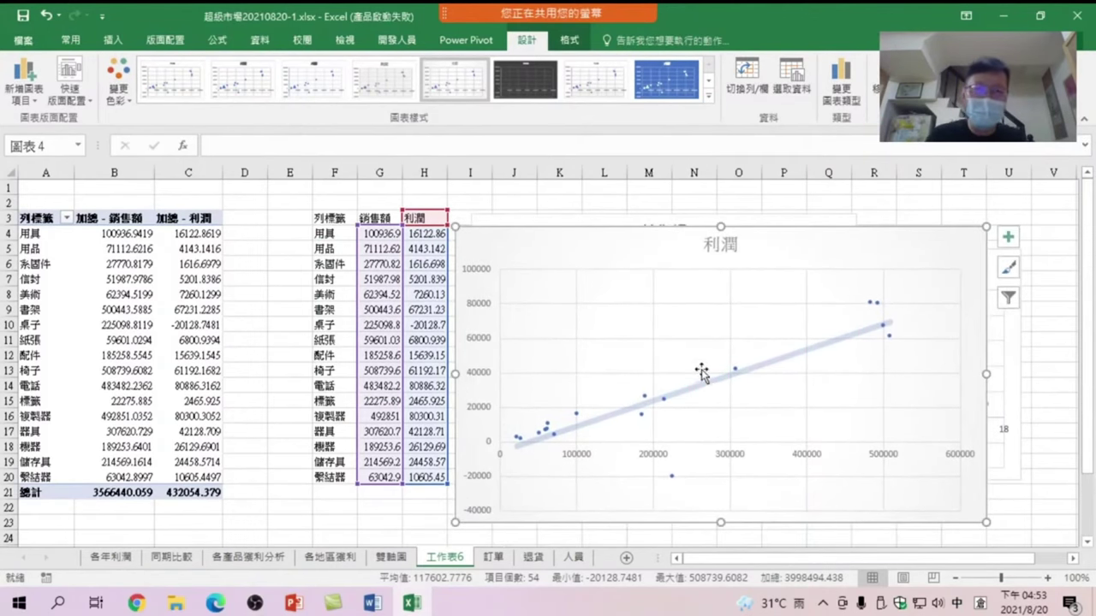
left_click(449, 559)
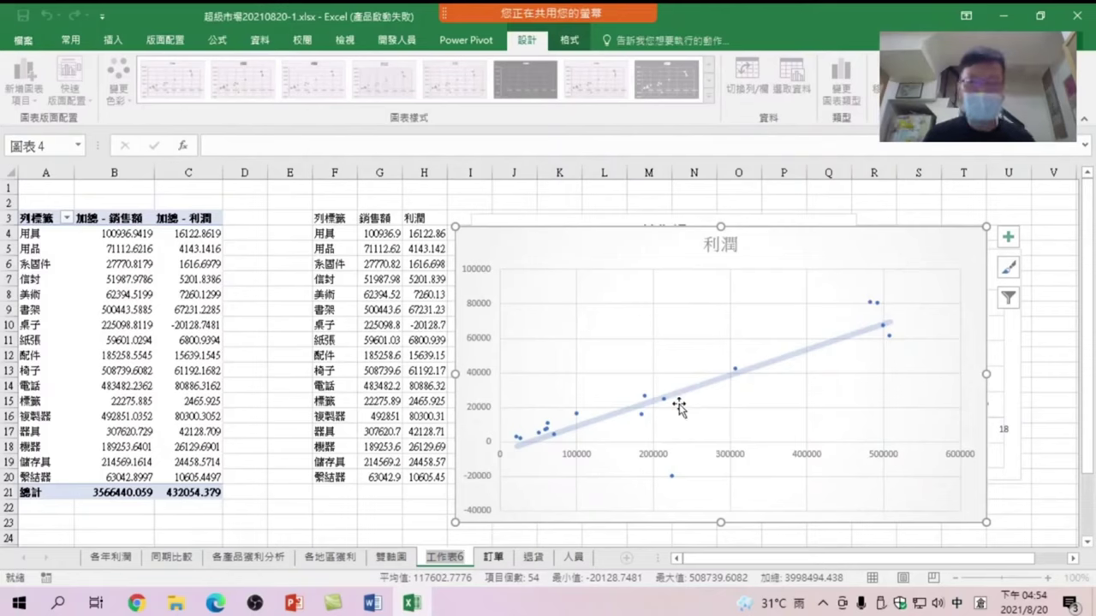
Step: Name the chart sheet 銷售利潤經營法則, then switch to the 訂單 order data sheet
type("銷售")
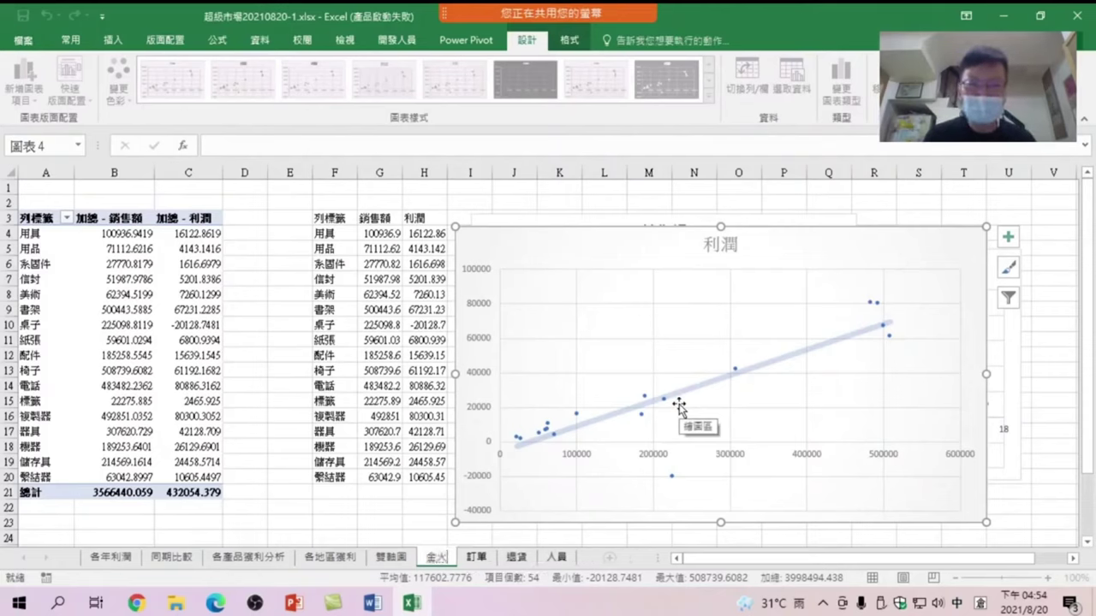
type("利潤")
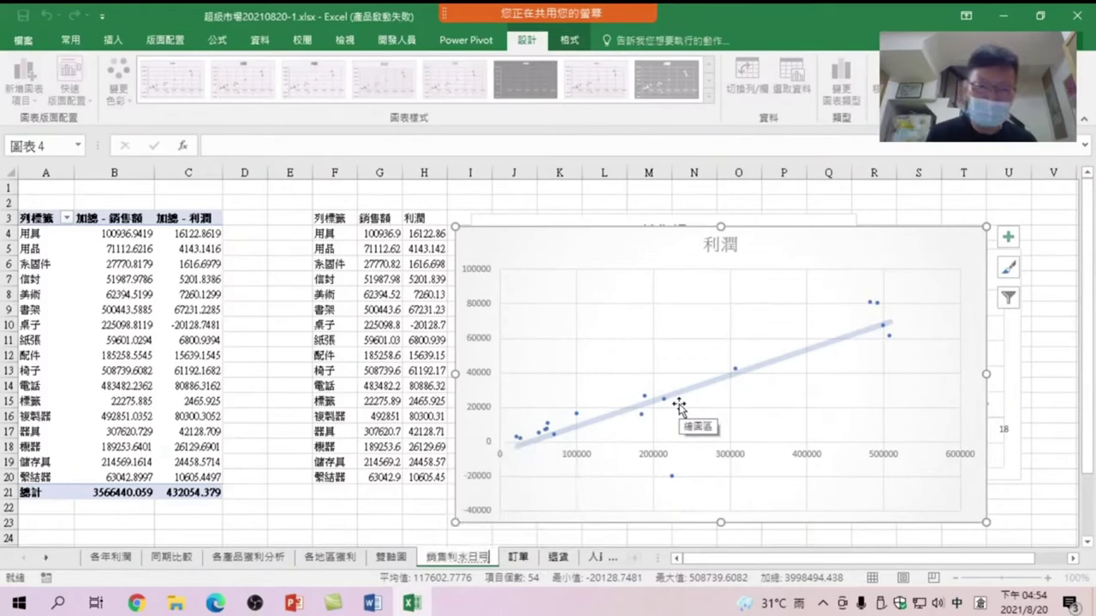
type("女火一")
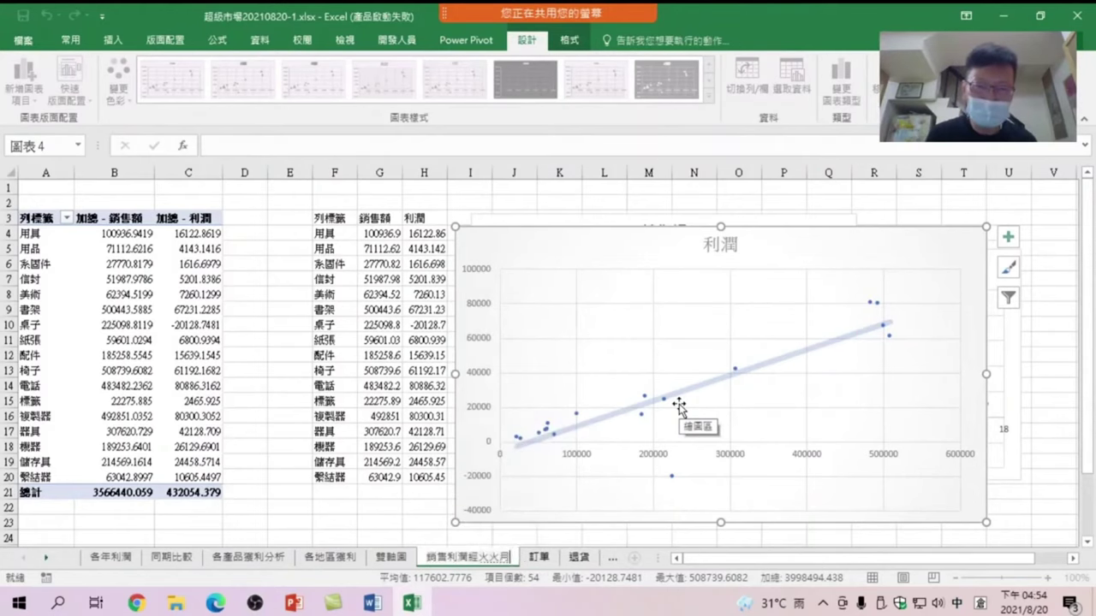
type("組法則")
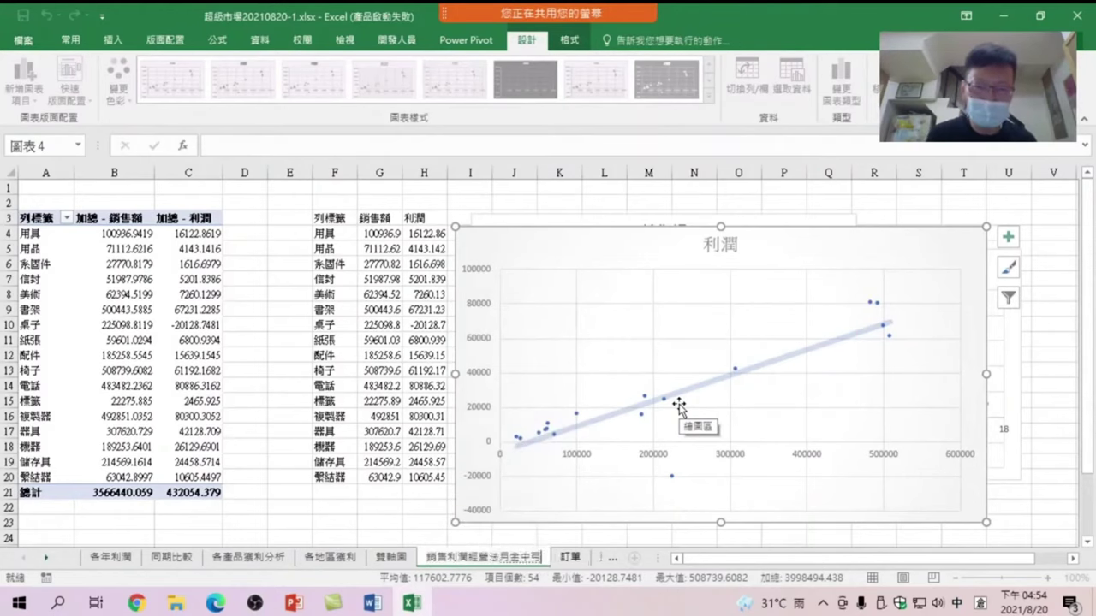
key("Return")
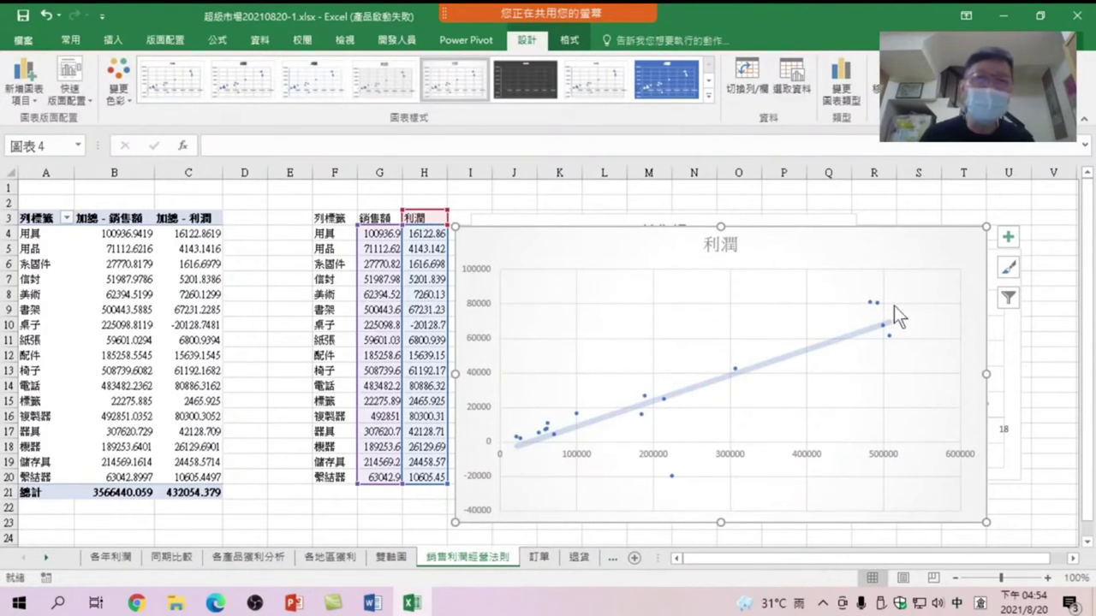
left_click(536, 558)
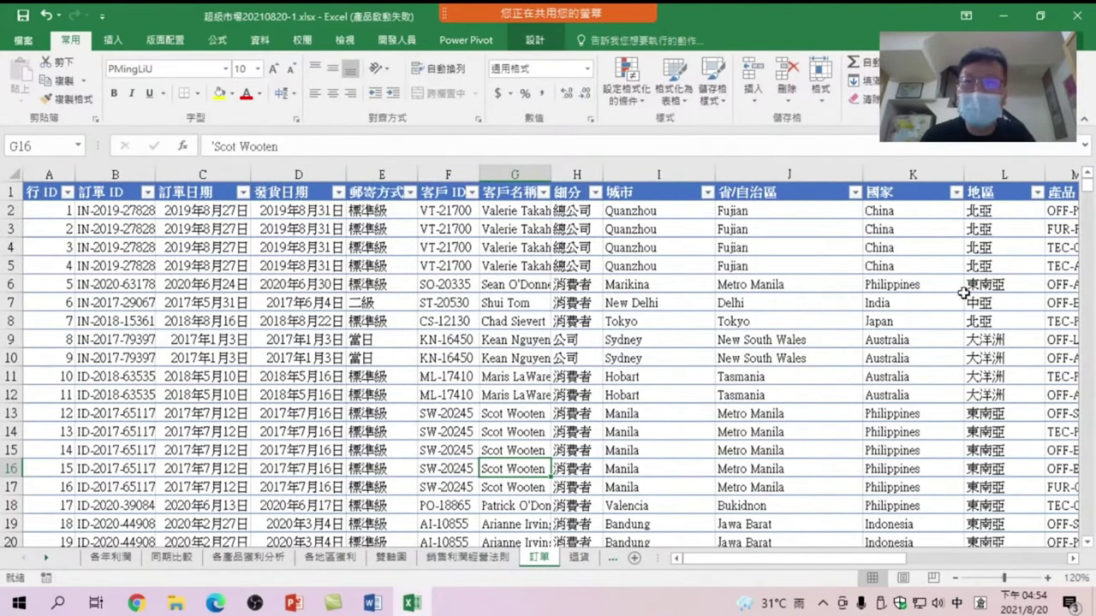
Step: Create a pivot table on a new sheet summing 銷售額 and 利潤 by 地區
left_click(111, 38)
left_click(37, 77)
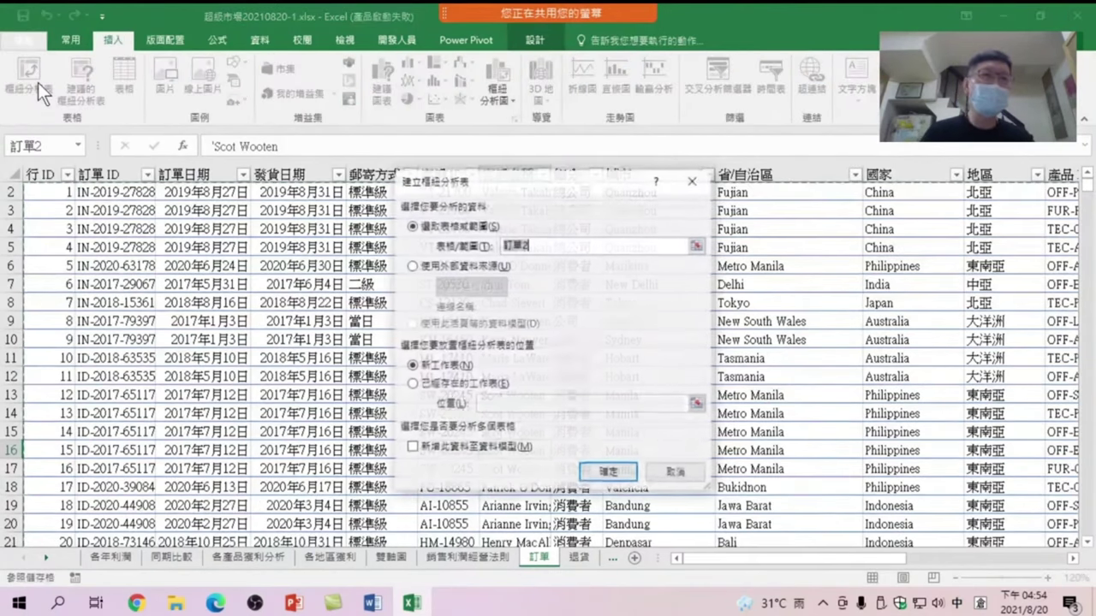
left_click(609, 473)
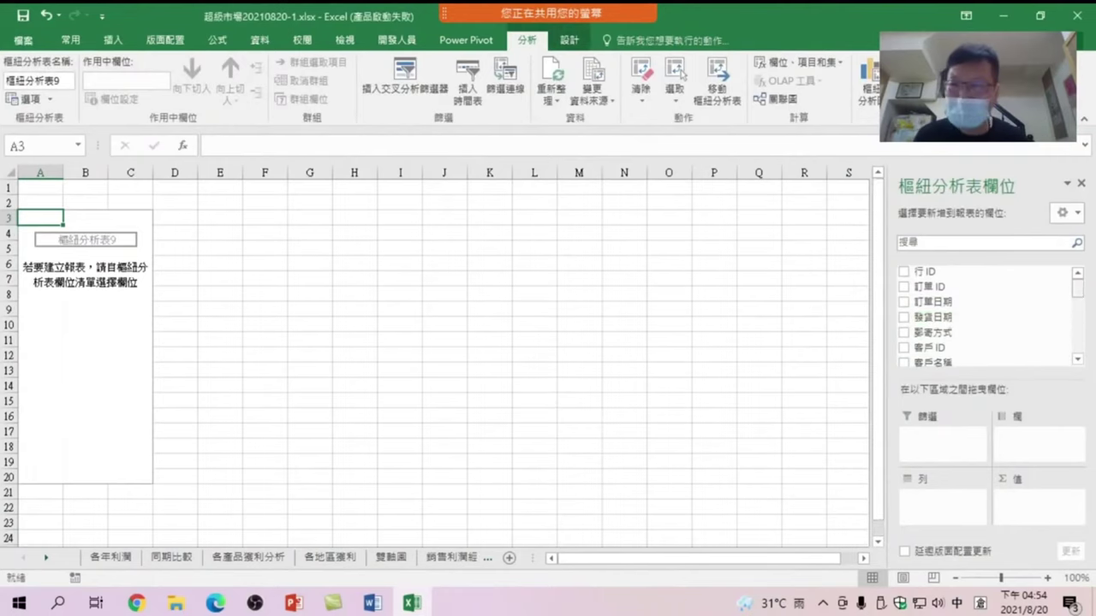
left_click_drag(1078, 288, 1080, 335)
left_click(903, 309)
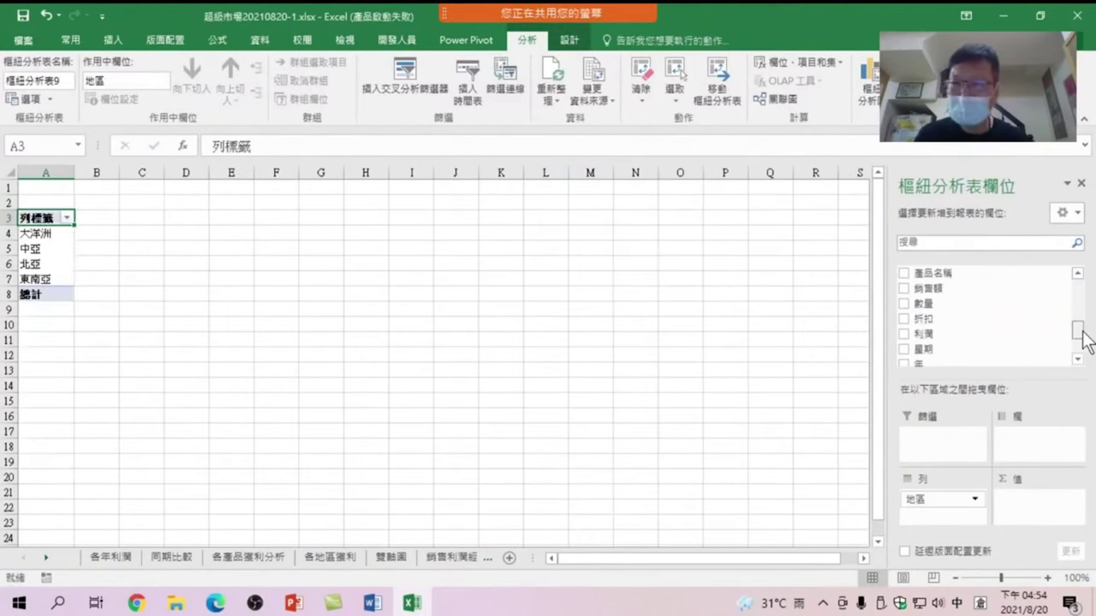
left_click(904, 290)
left_click(904, 334)
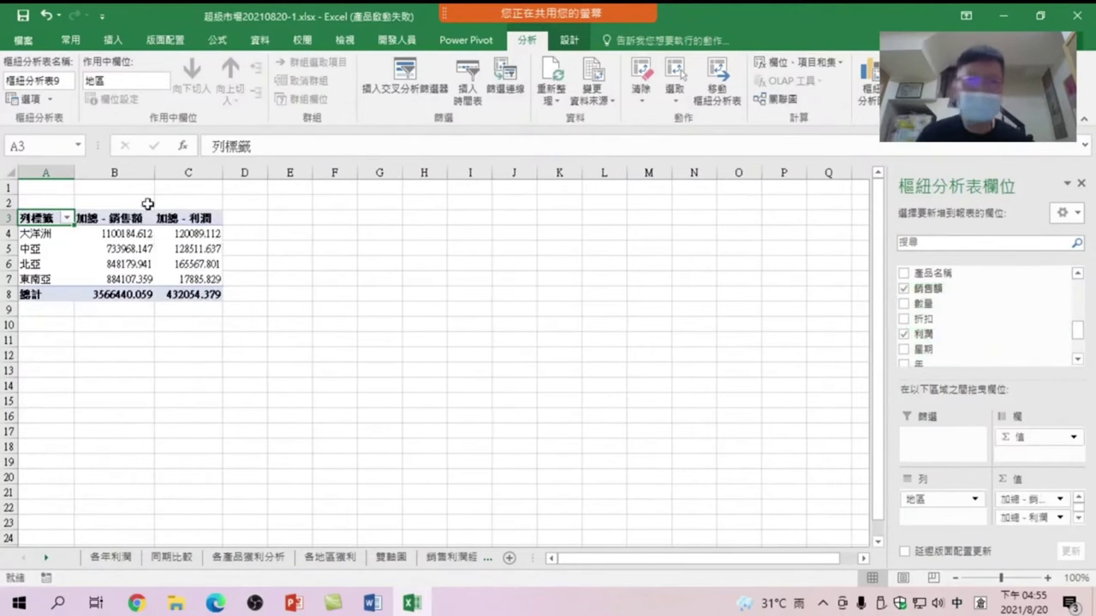
Step: Copy the pivot's region rows A3:C7 and paste them as values only into E3
left_click_drag(38, 219, 177, 271)
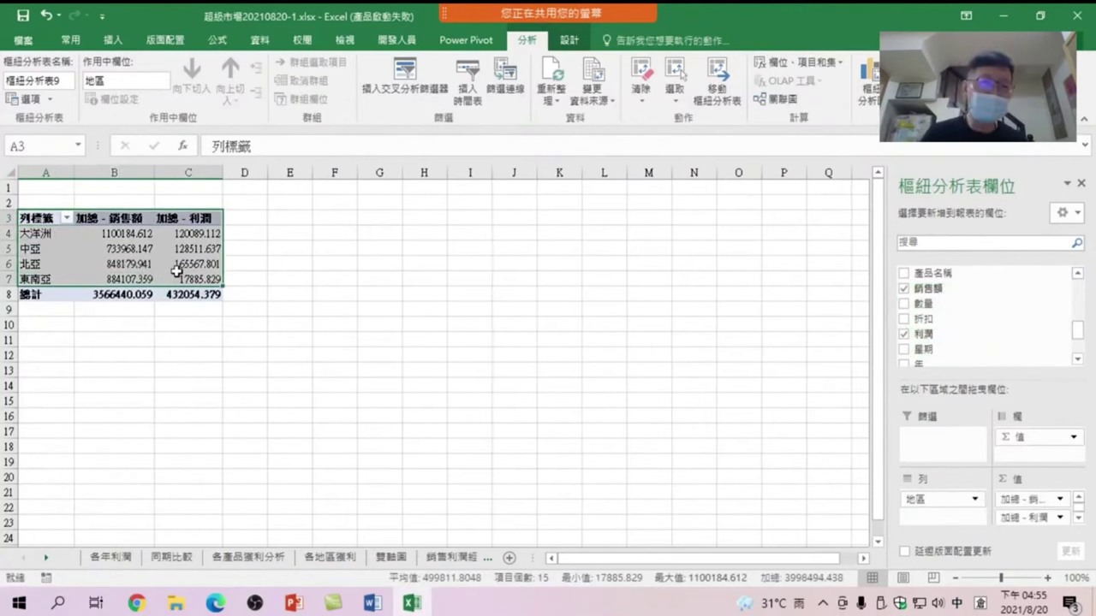
key("ctrl+c")
right_click(294, 218)
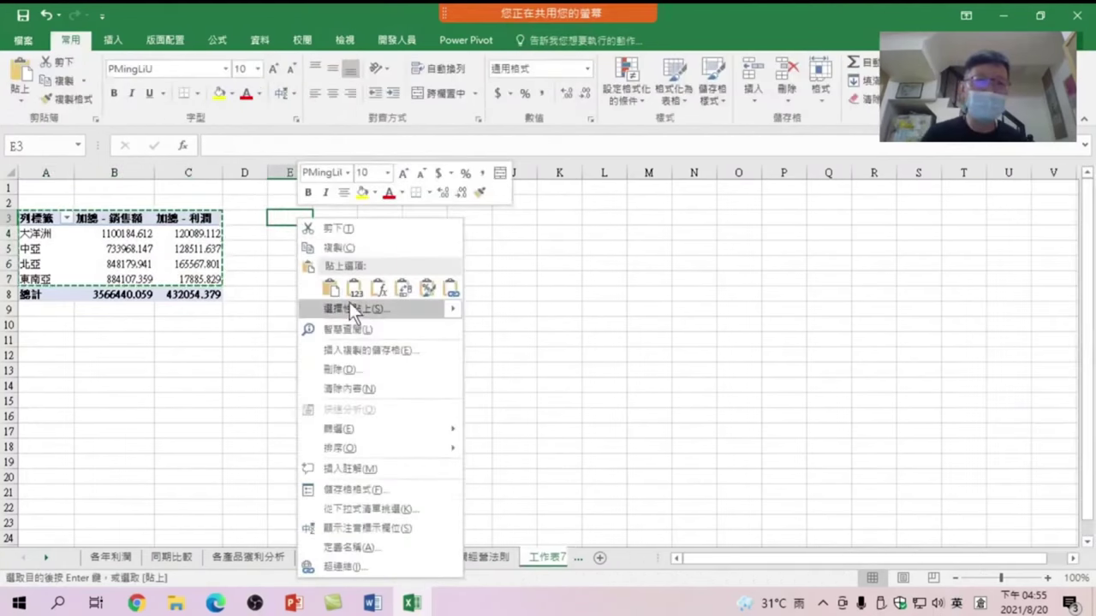
left_click(353, 312)
left_click(232, 240)
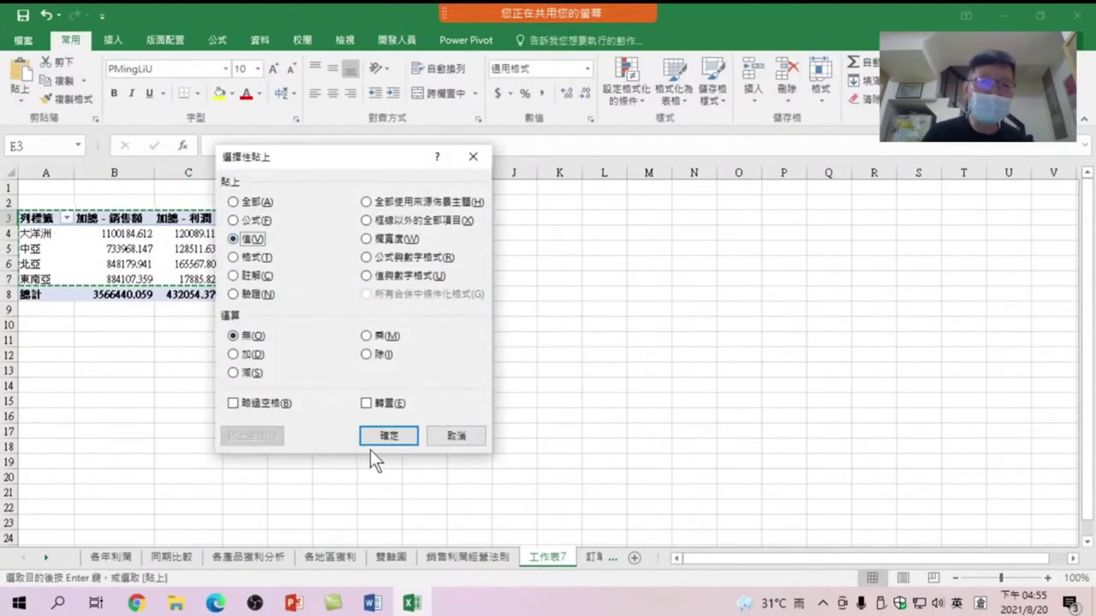
left_click(385, 432)
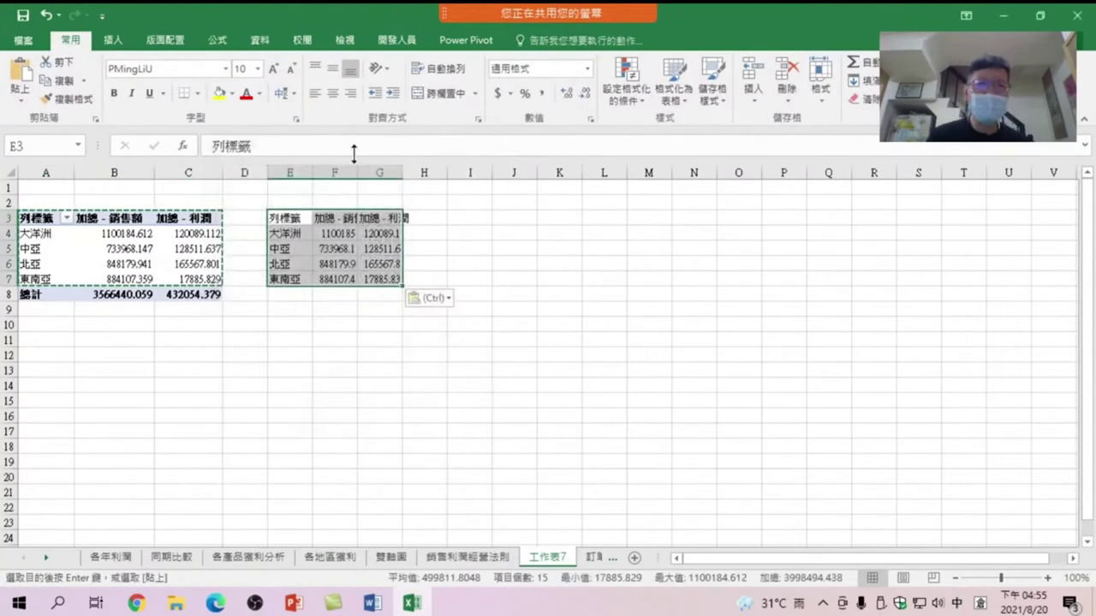
left_click(116, 39)
Step: Insert a recommended scatter chart of the pasted values and move it right of the table
left_click(387, 83)
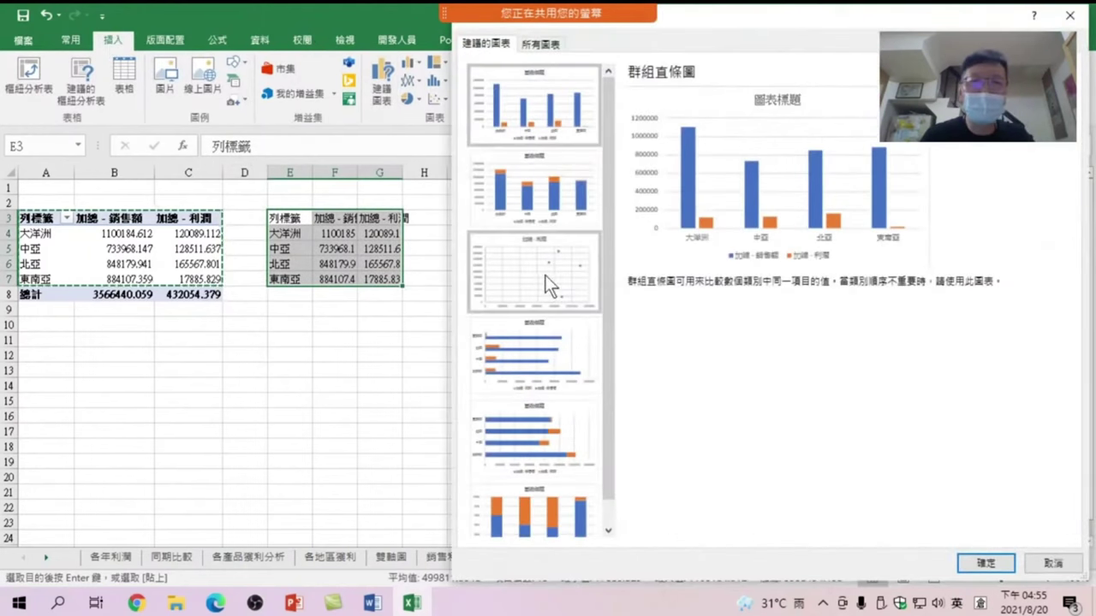
left_click(556, 288)
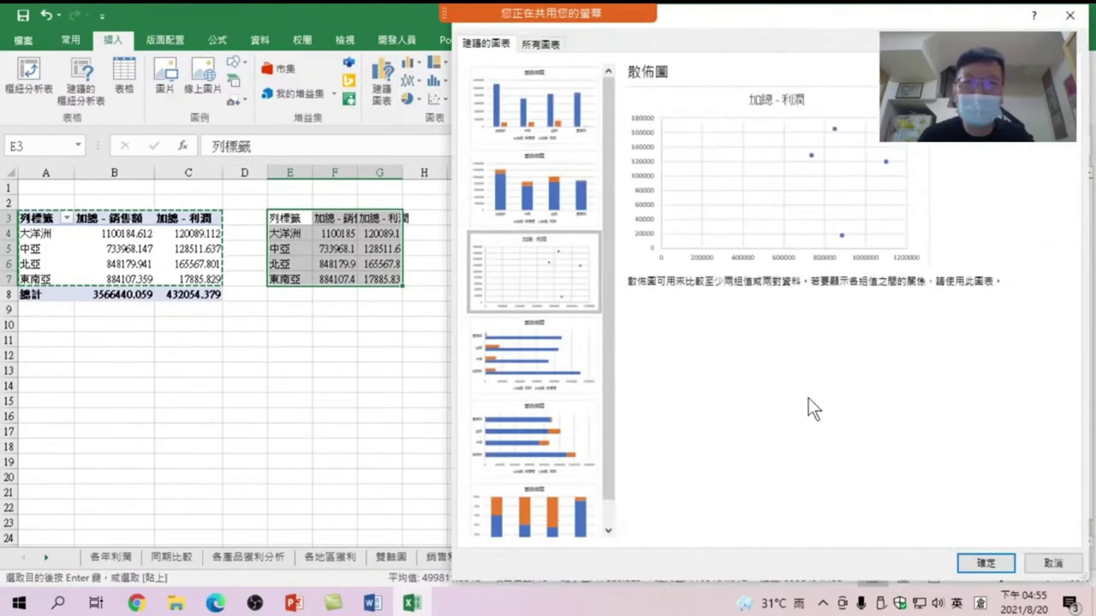
left_click(986, 563)
left_click_drag(505, 276, 616, 281)
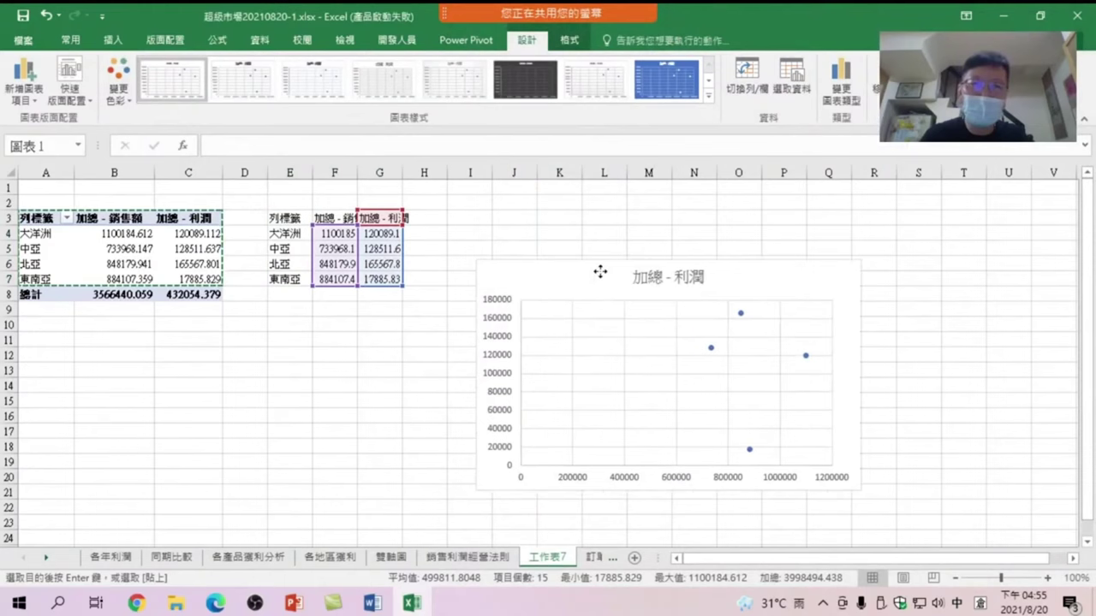
Step: Add a trendline to the 加總 - 利潤 scatter chart and reposition it beside the table
right_click(584, 400)
left_click(881, 271)
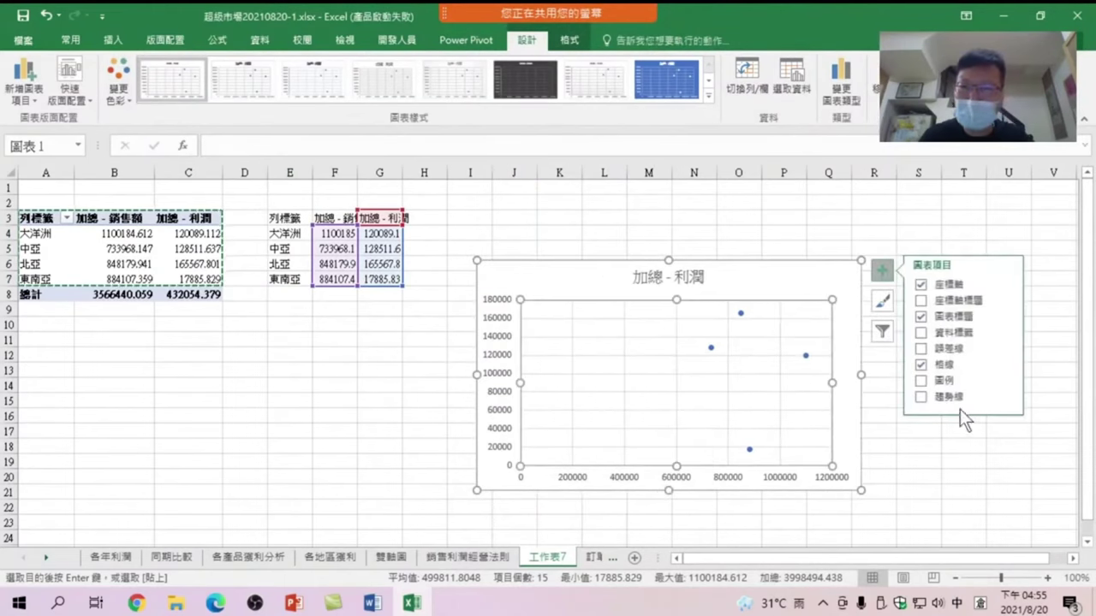
left_click(920, 397)
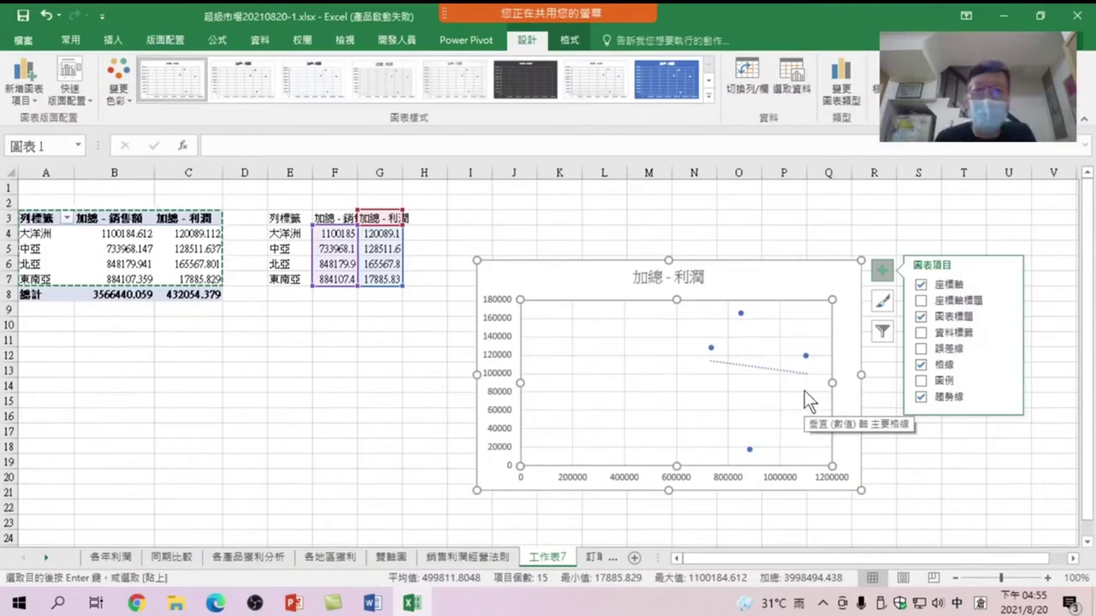
left_click(750, 450)
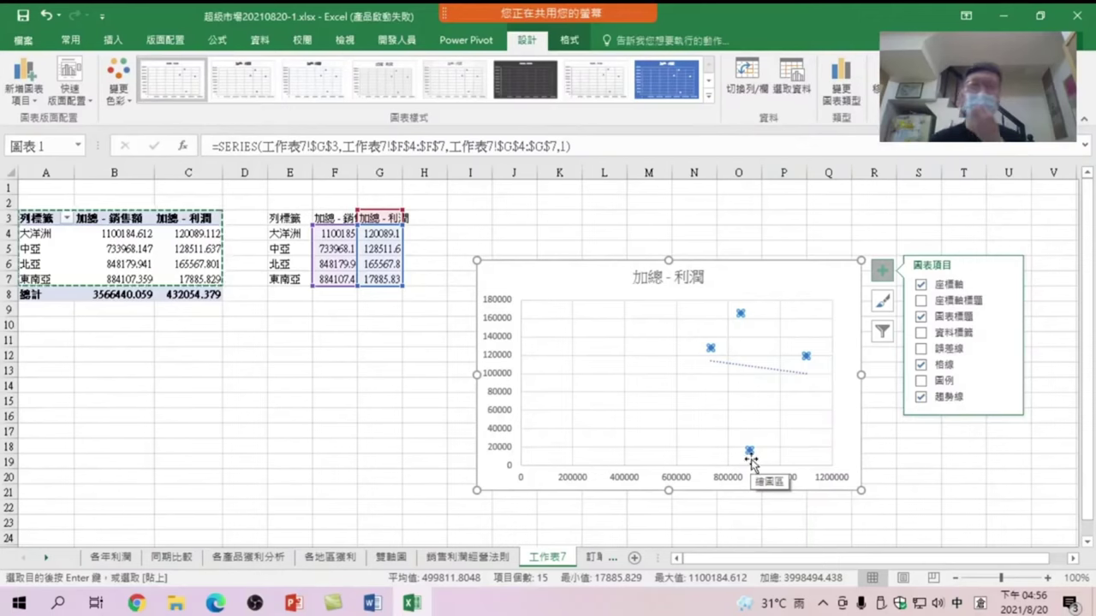
left_click_drag(543, 281, 506, 232)
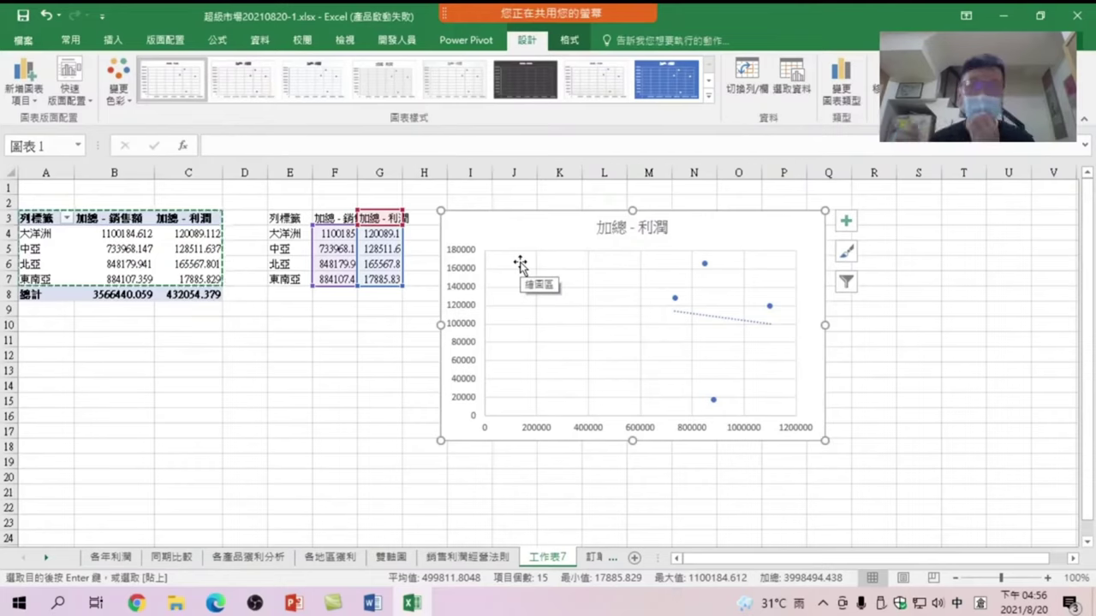
left_click(598, 531)
type("泣水")
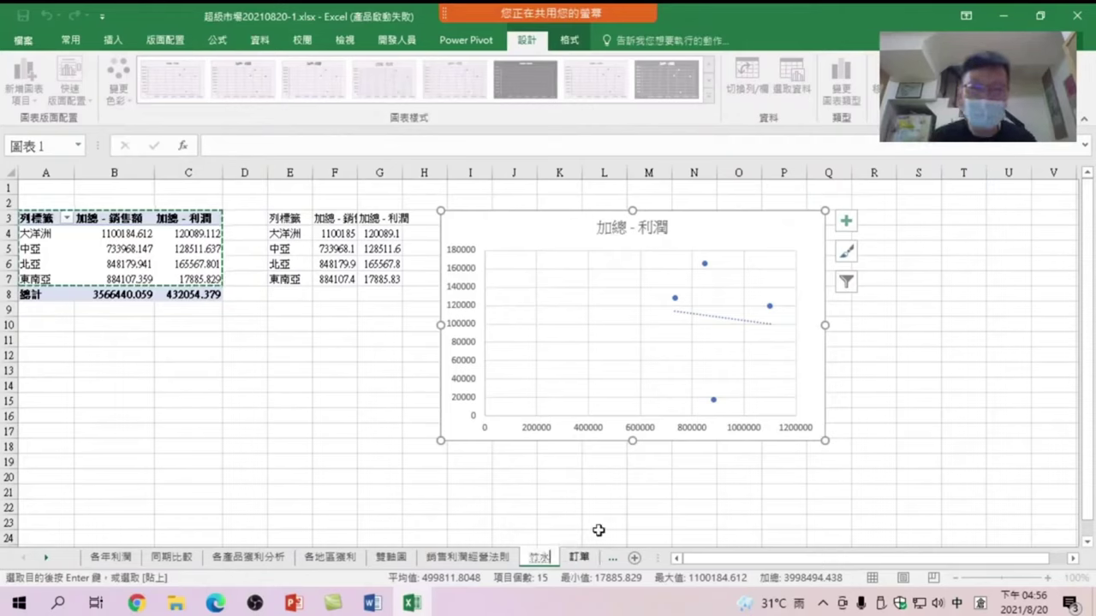
Step: Name the 工作表7 sheet tab 各地區經營法則
type("各地")
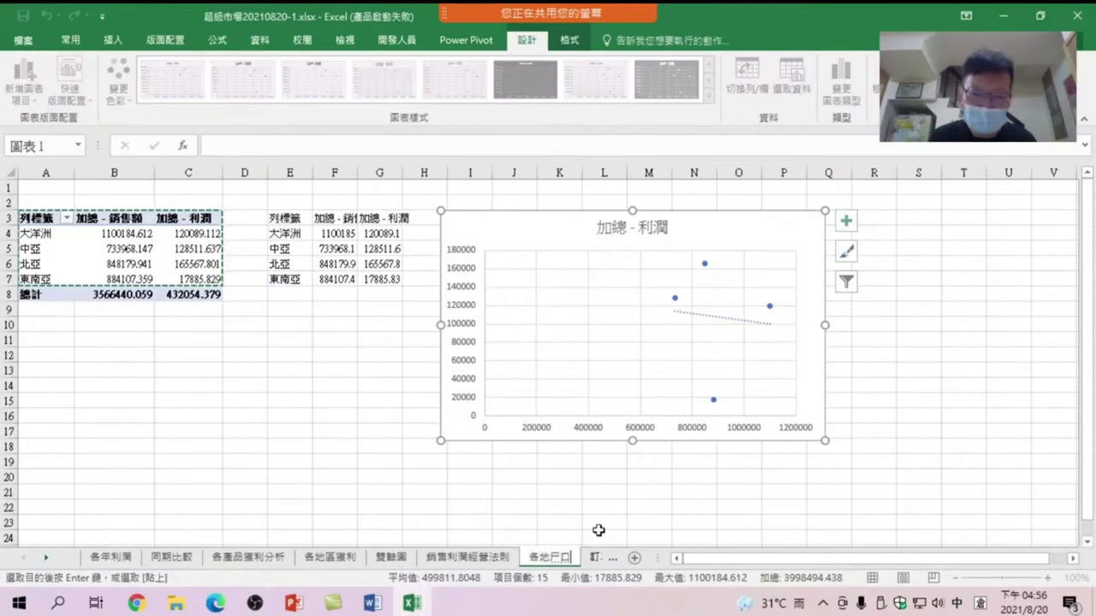
type("區經營法則圭中弓單")
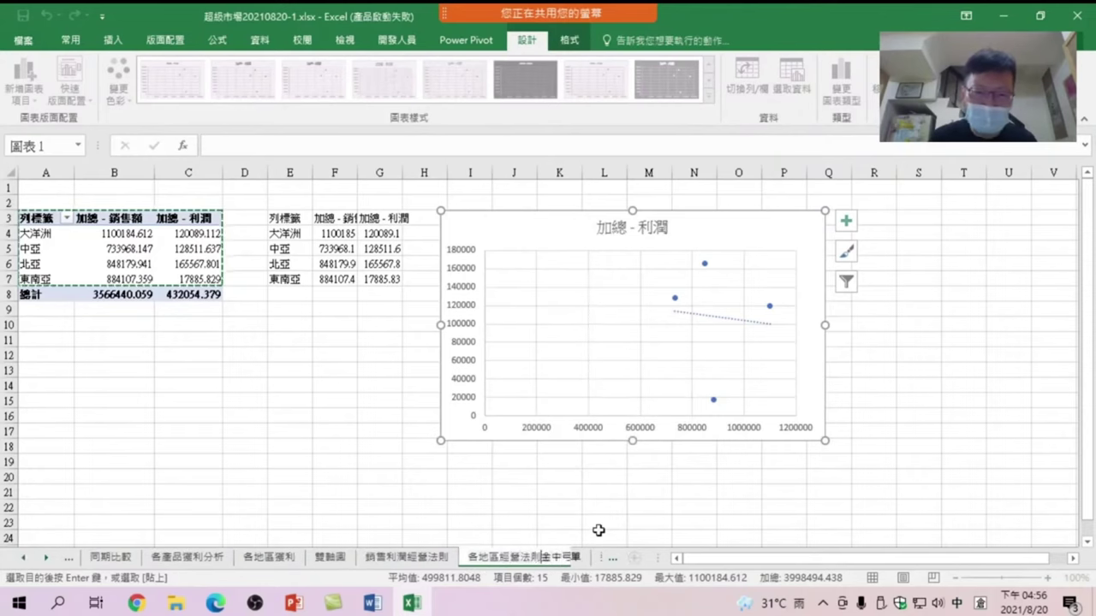
key("Return")
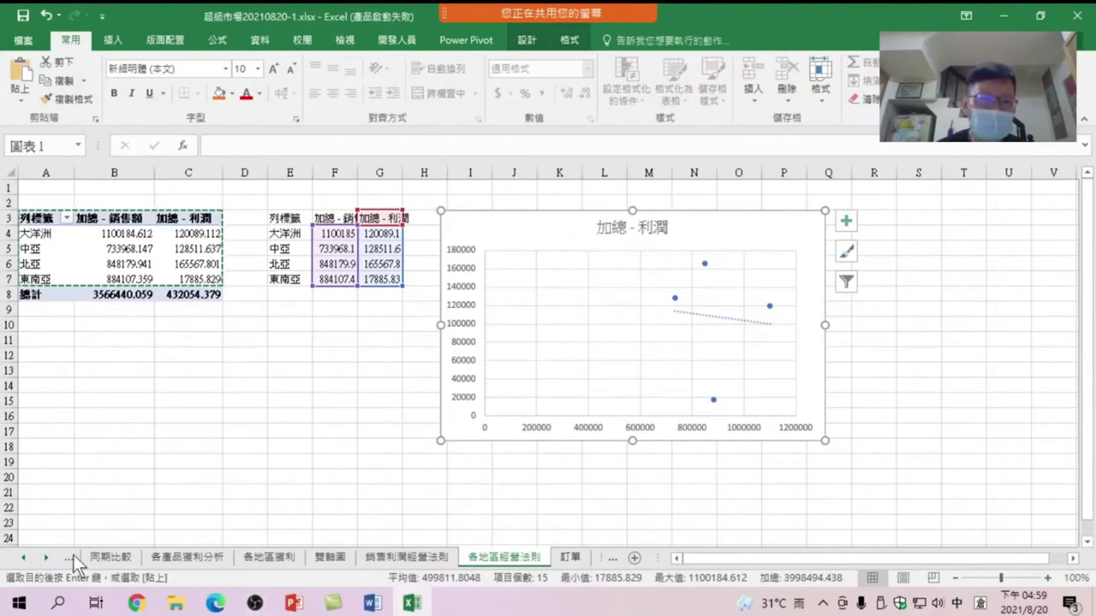
Step: On the 各年利潤 sheet, add 退貨 as a report filter that excludes returned orders
left_click(24, 557)
left_click(115, 558)
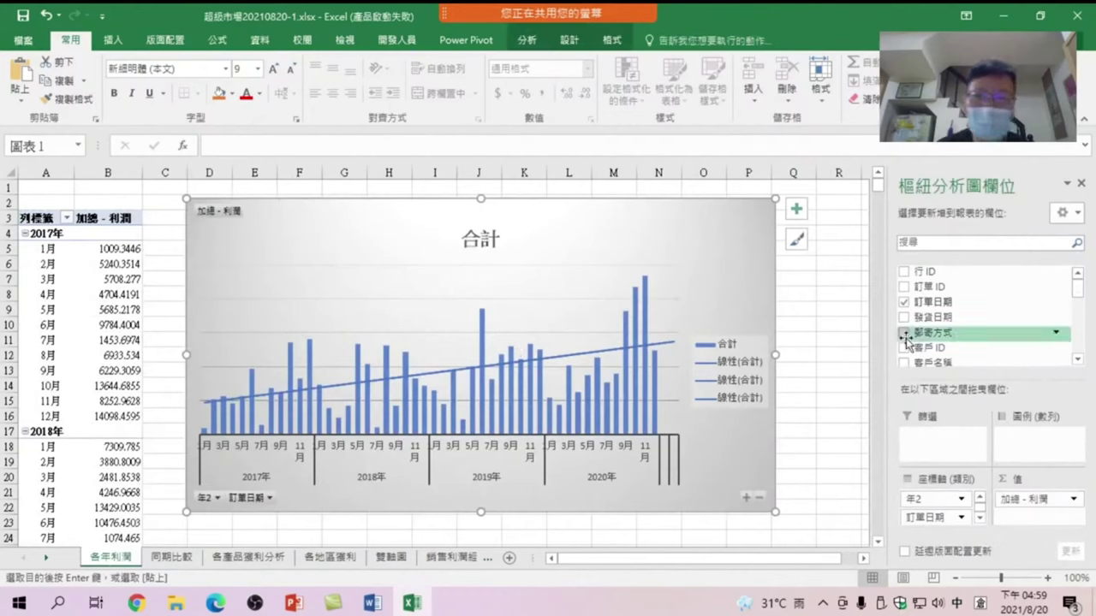
left_click_drag(1081, 294, 1090, 357)
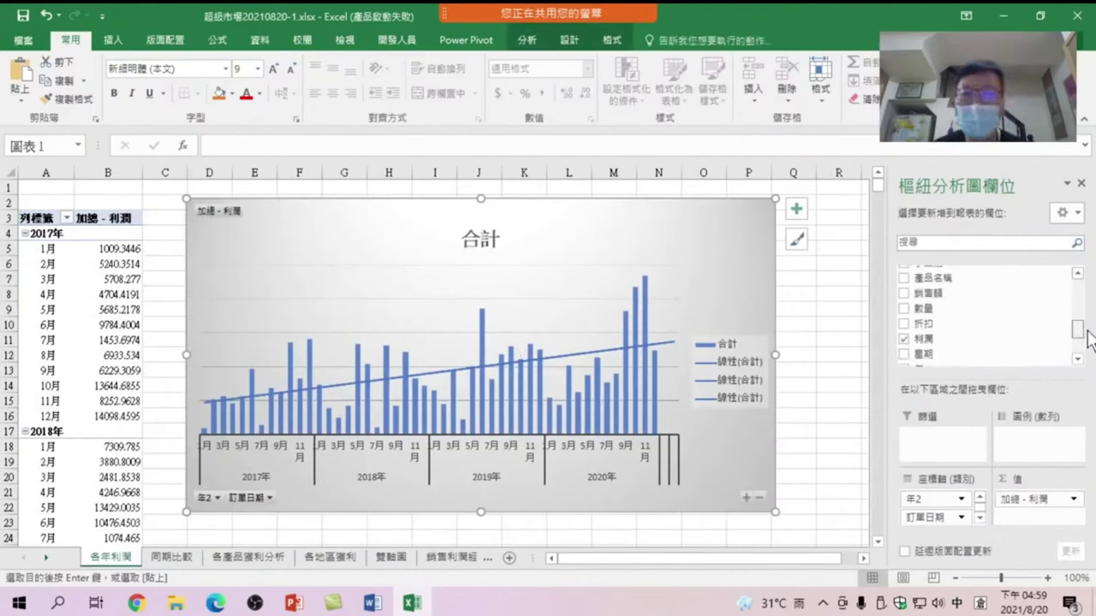
left_click_drag(949, 321, 945, 443)
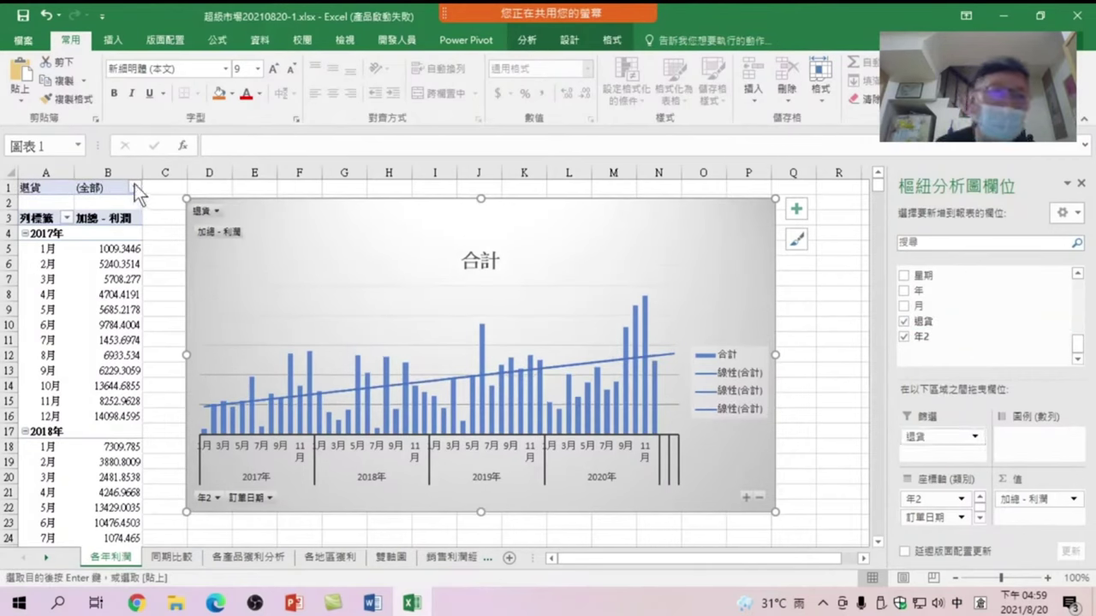
left_click(135, 186)
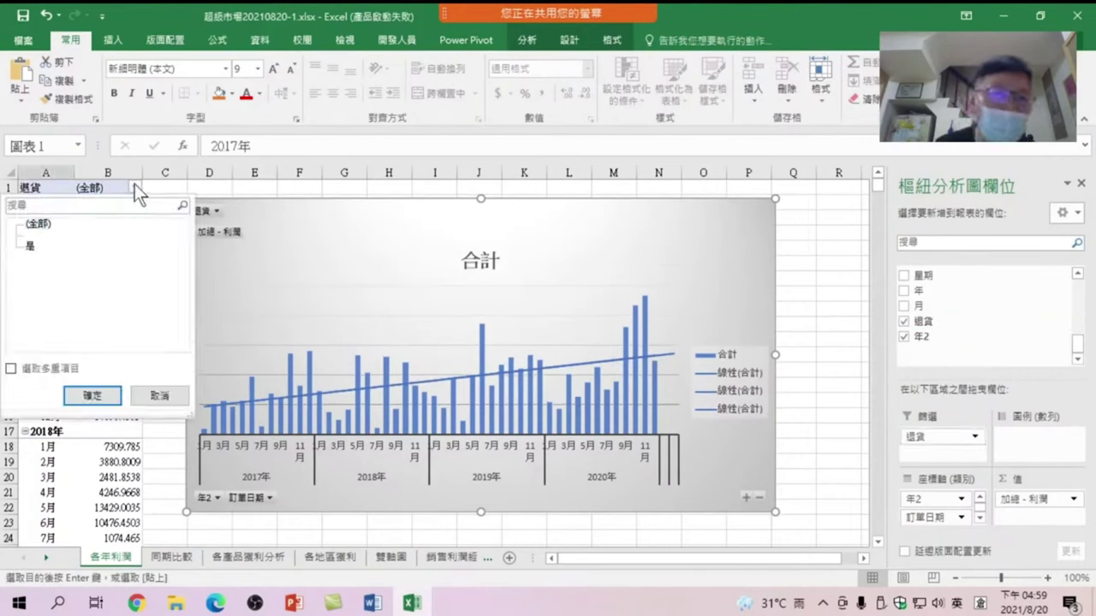
left_click(10, 369)
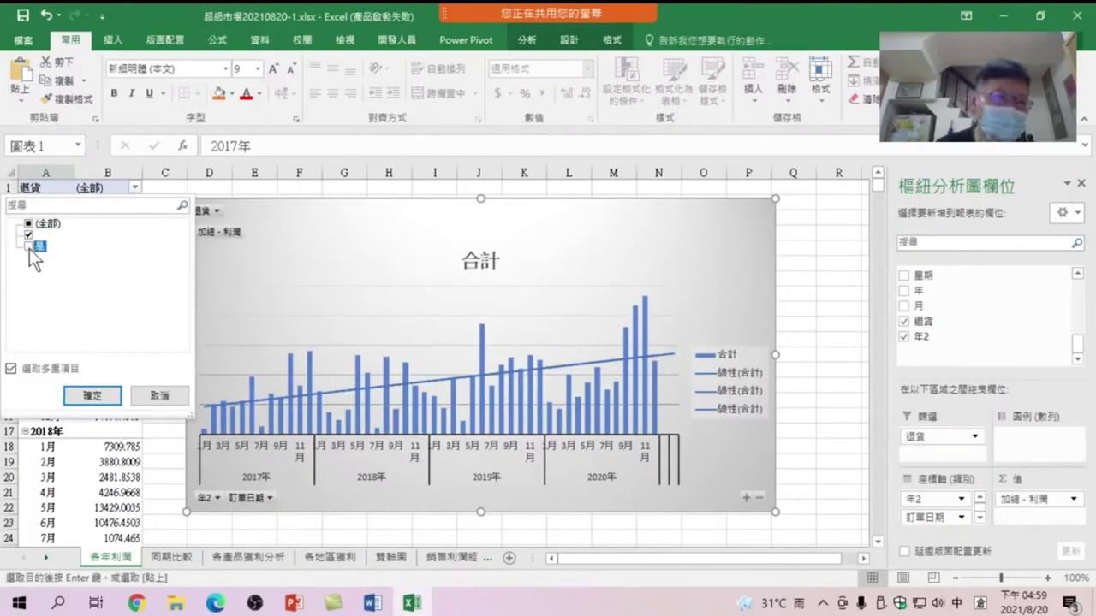
left_click(94, 396)
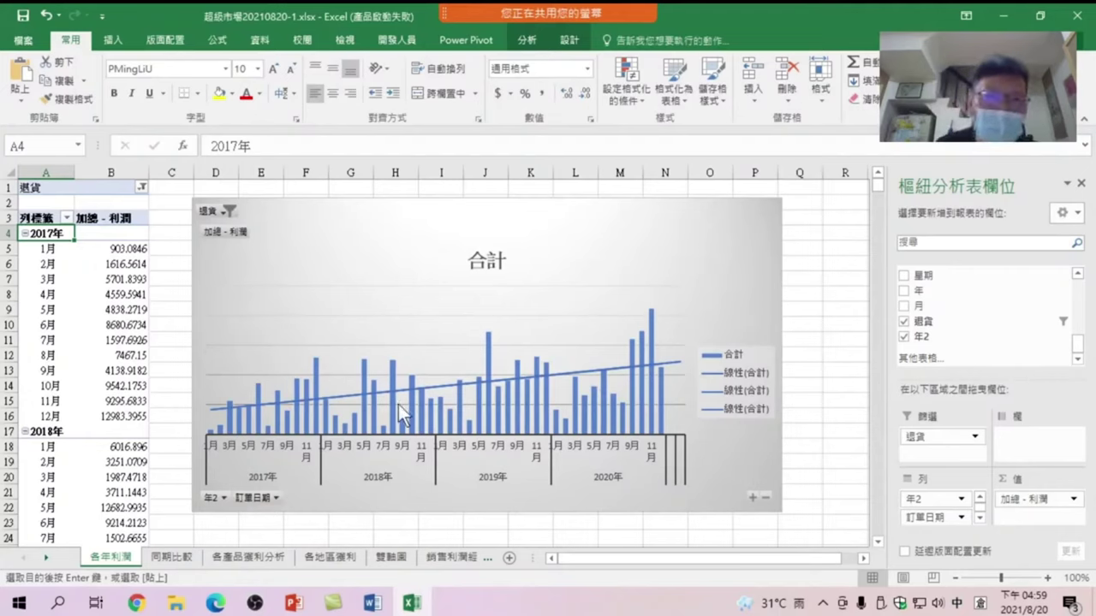
Step: Collapse 2017年–2020年 to yearly totals, then switch to the 同期比較 sheet
left_click(25, 233)
left_click(25, 447)
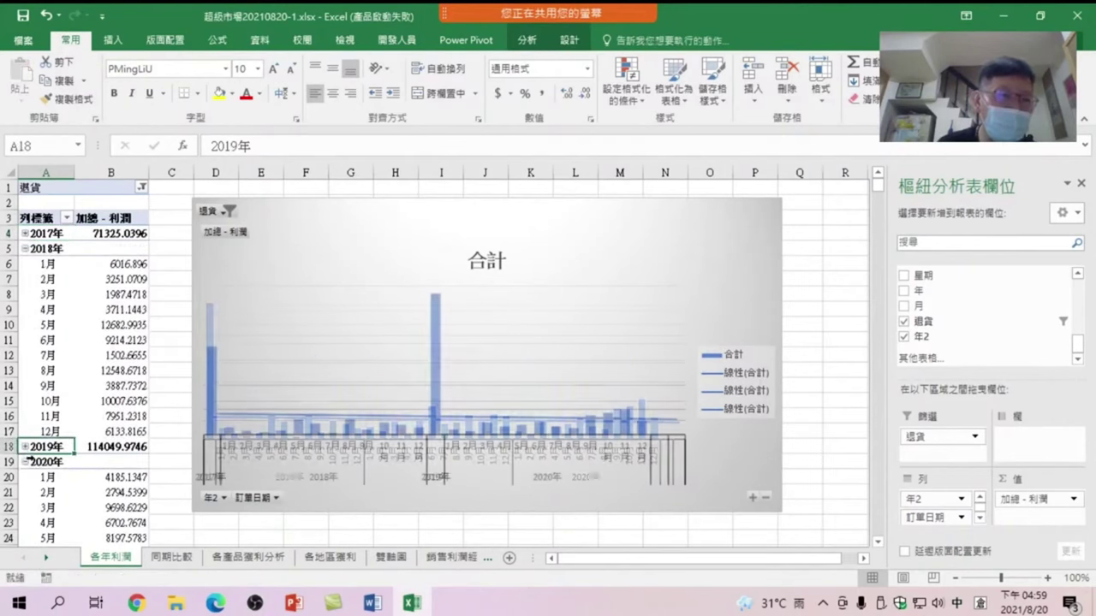
left_click(25, 463)
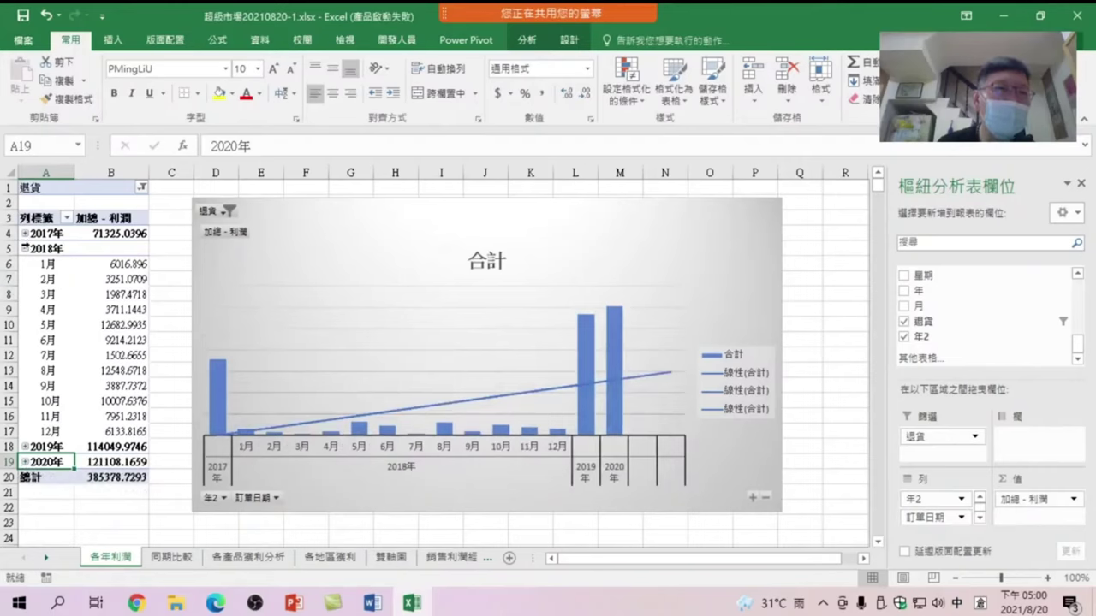
left_click(25, 249)
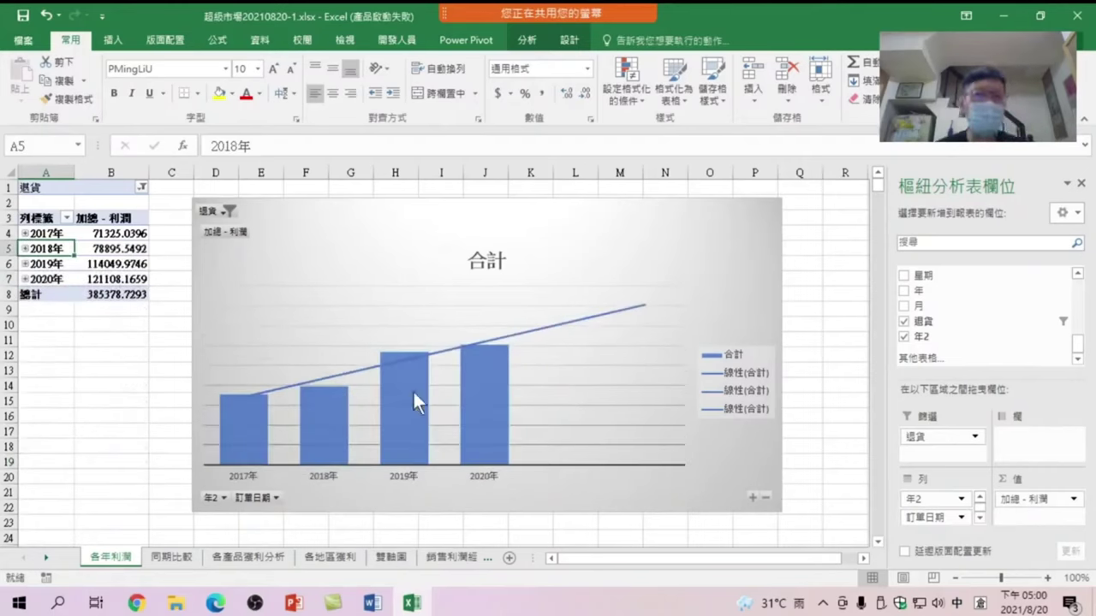
left_click(168, 555)
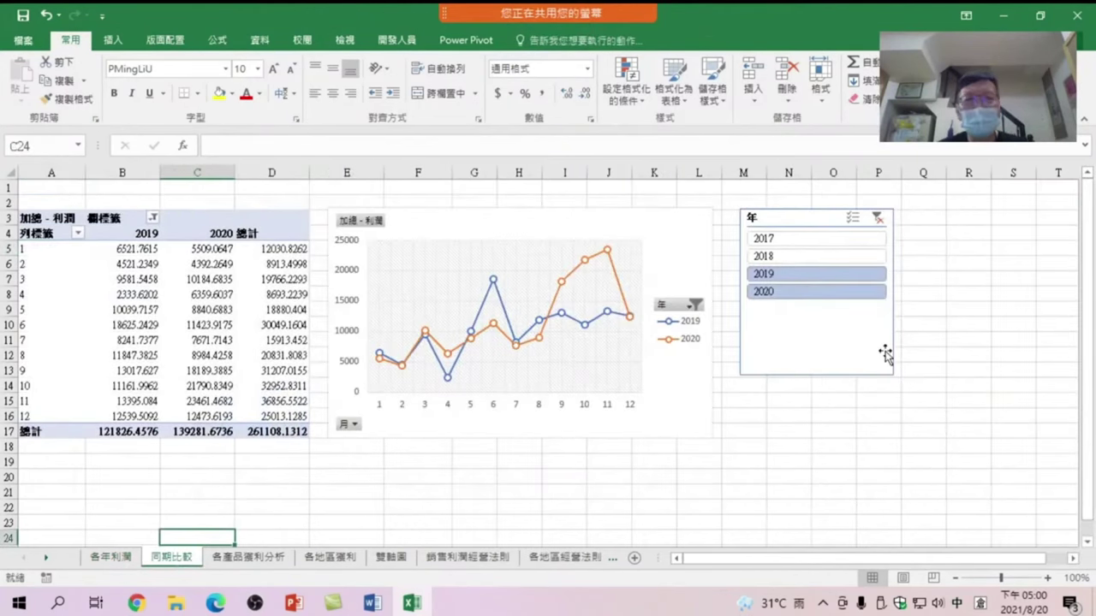
Step: Add 退貨 as a pivot filter on 同期比較 and untick 是 to exclude returned orders
left_click(283, 325)
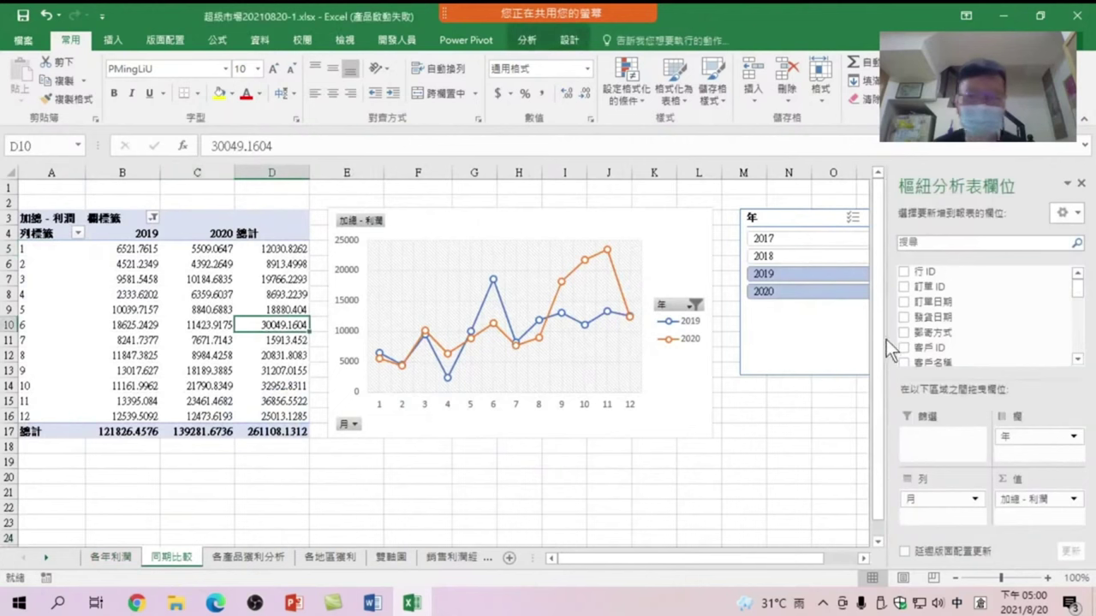
left_click_drag(1079, 289, 1091, 347)
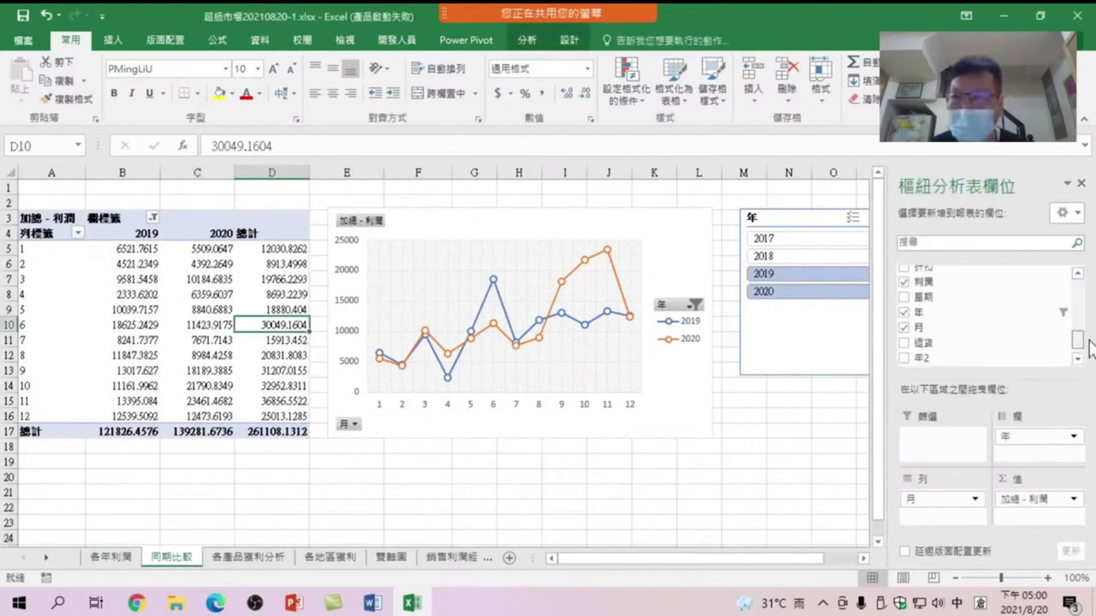
left_click_drag(923, 339, 942, 438)
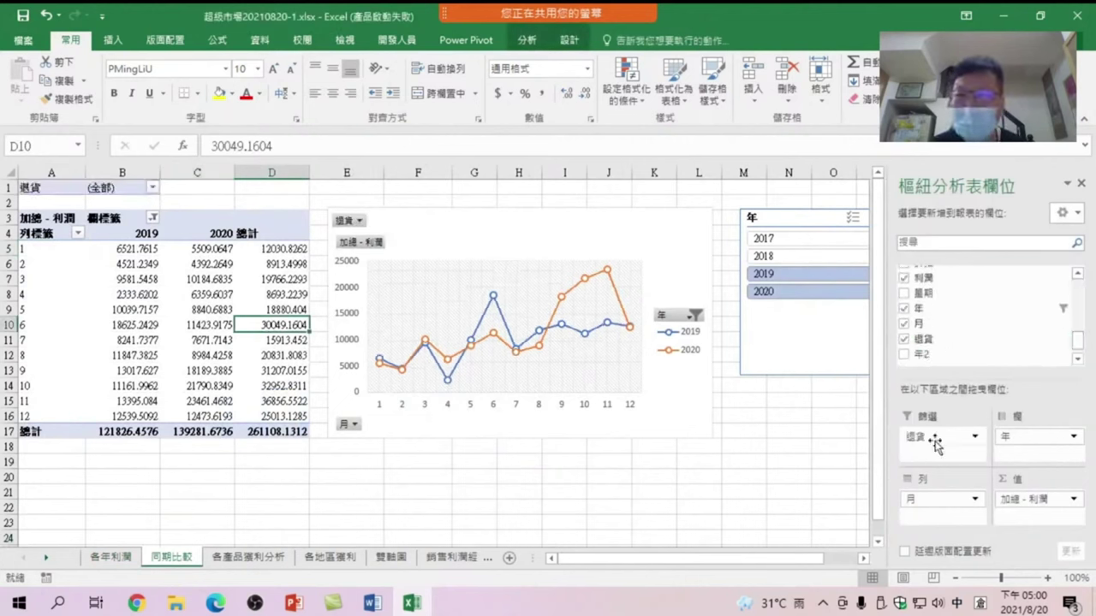
left_click(152, 186)
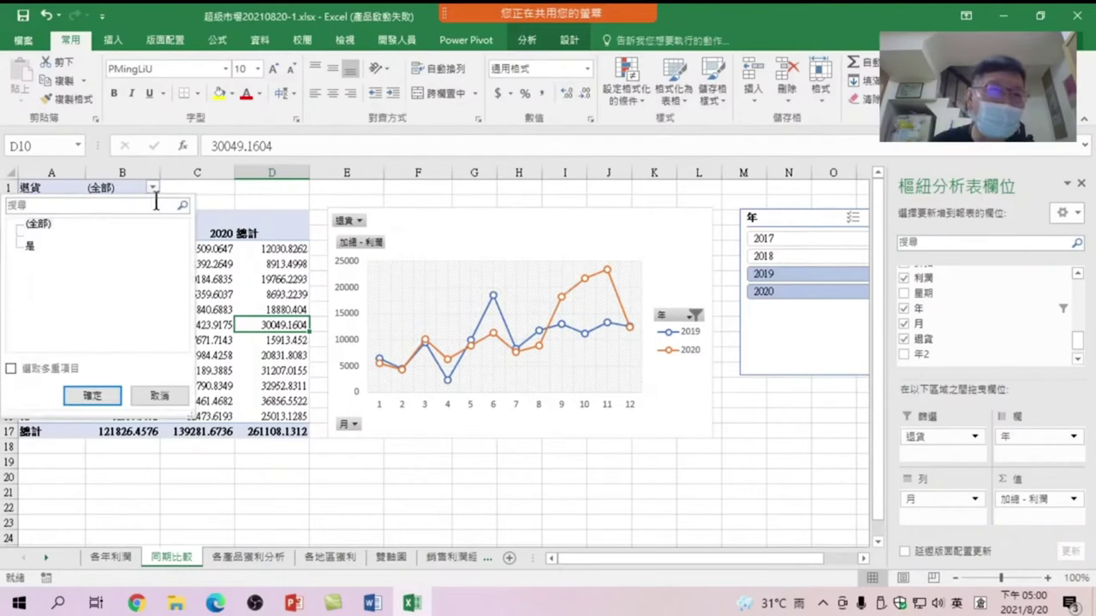
left_click(11, 368)
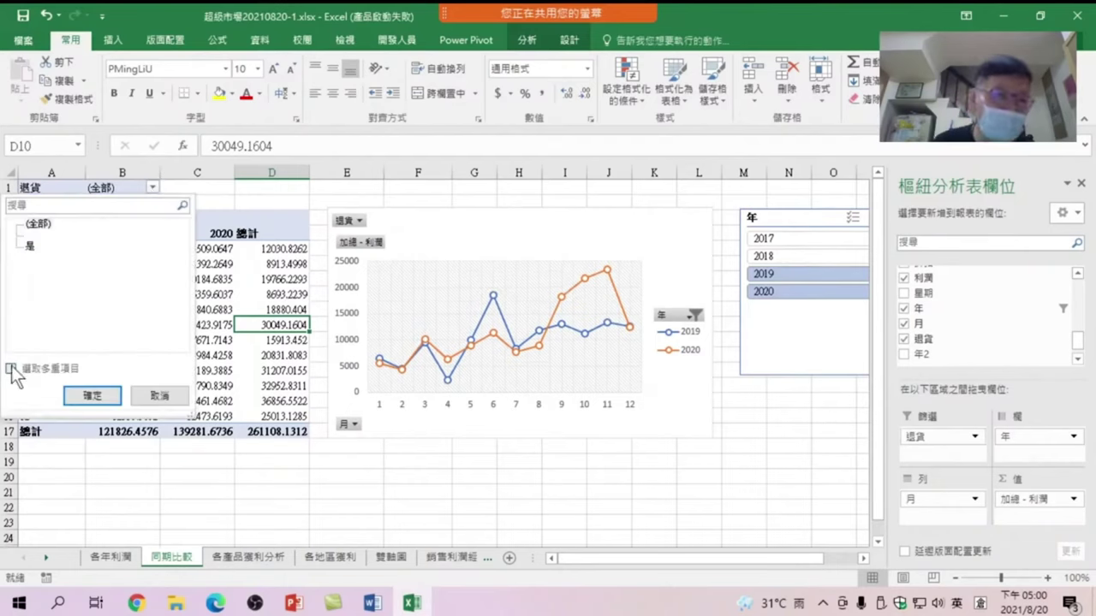
left_click(28, 244)
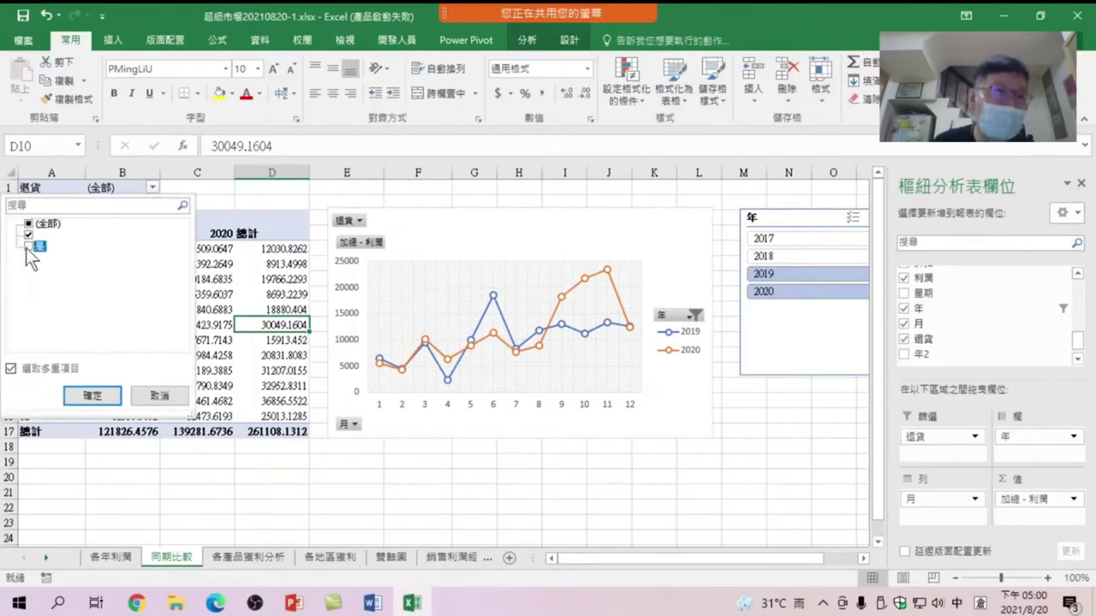
left_click(89, 394)
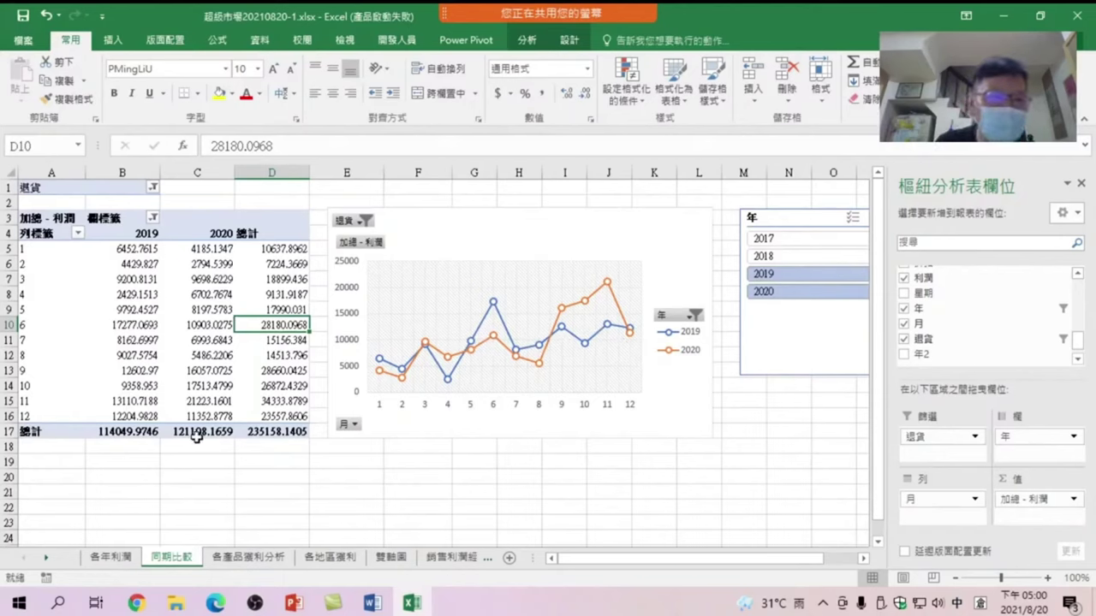
Step: Briefly show all orders again, then reapply the 退貨 filter excluding 是
left_click(152, 190)
left_click(28, 252)
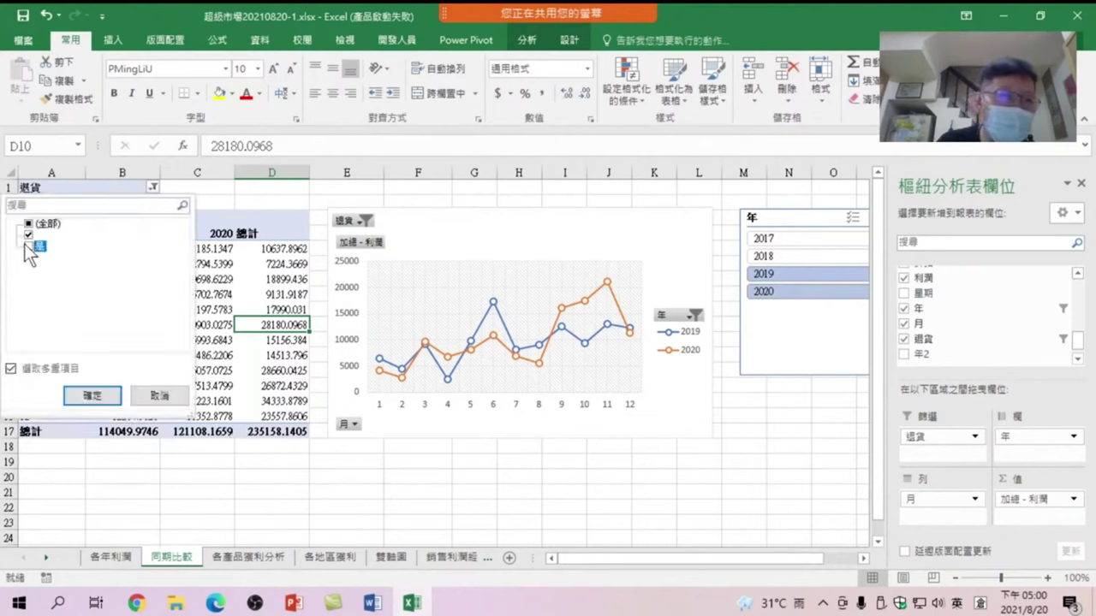
left_click(87, 395)
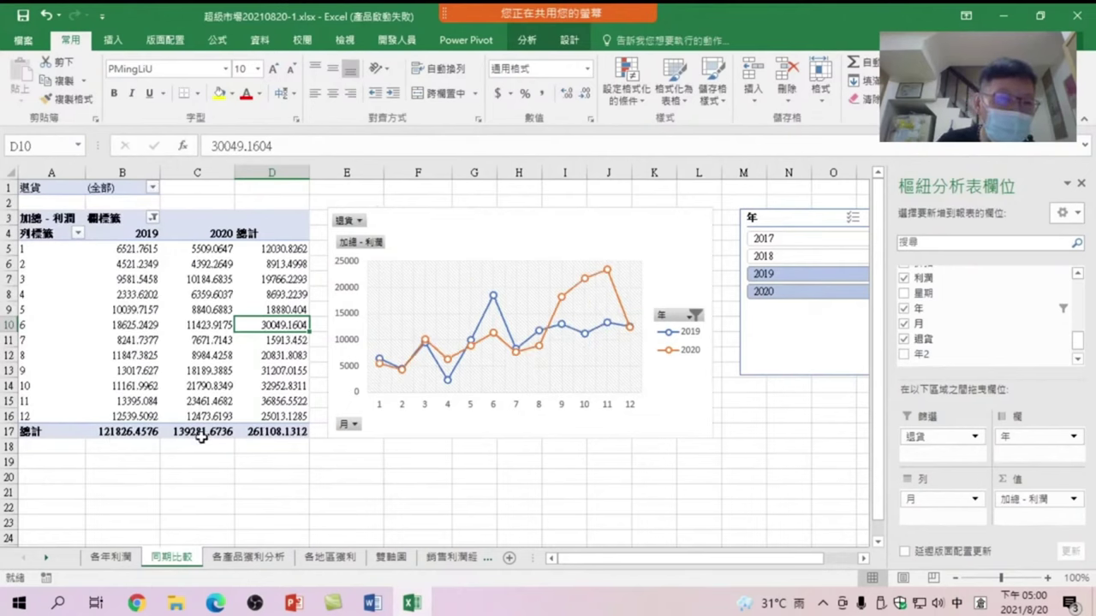
left_click(153, 187)
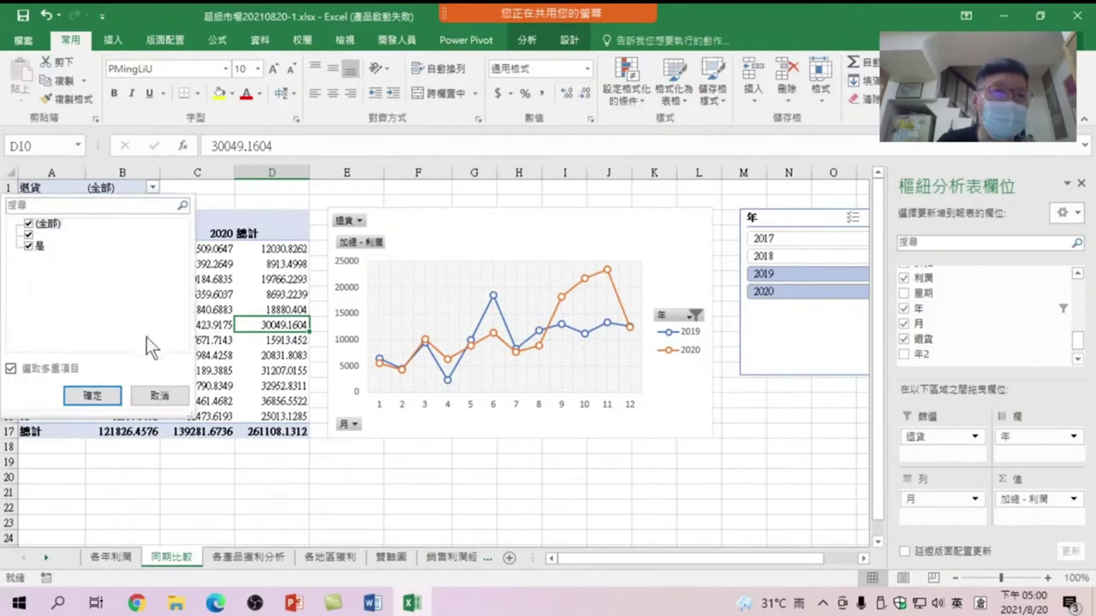
left_click(29, 246)
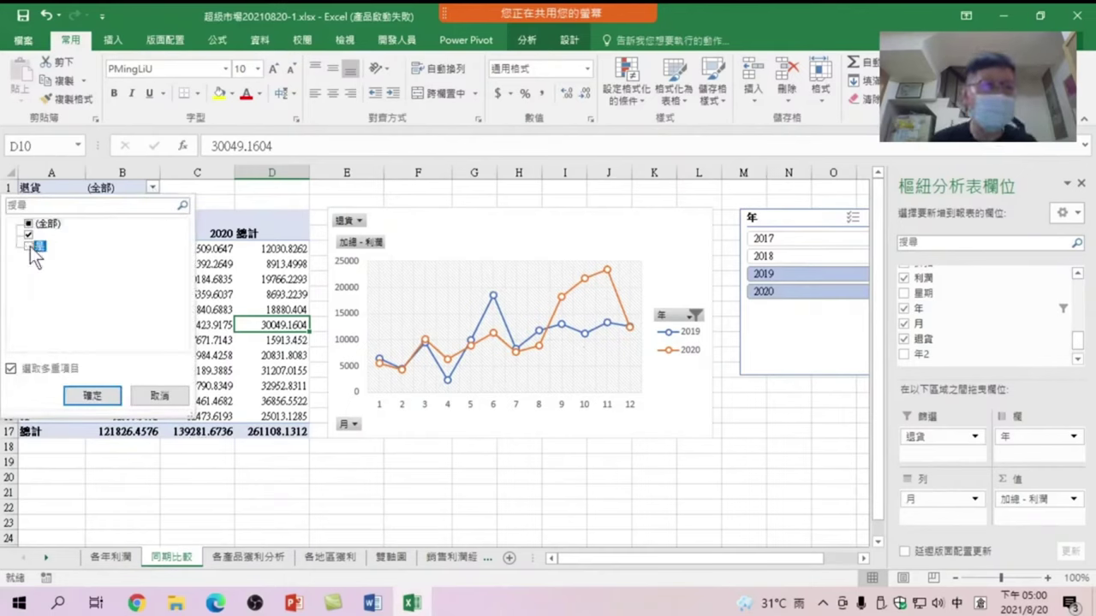
left_click(92, 395)
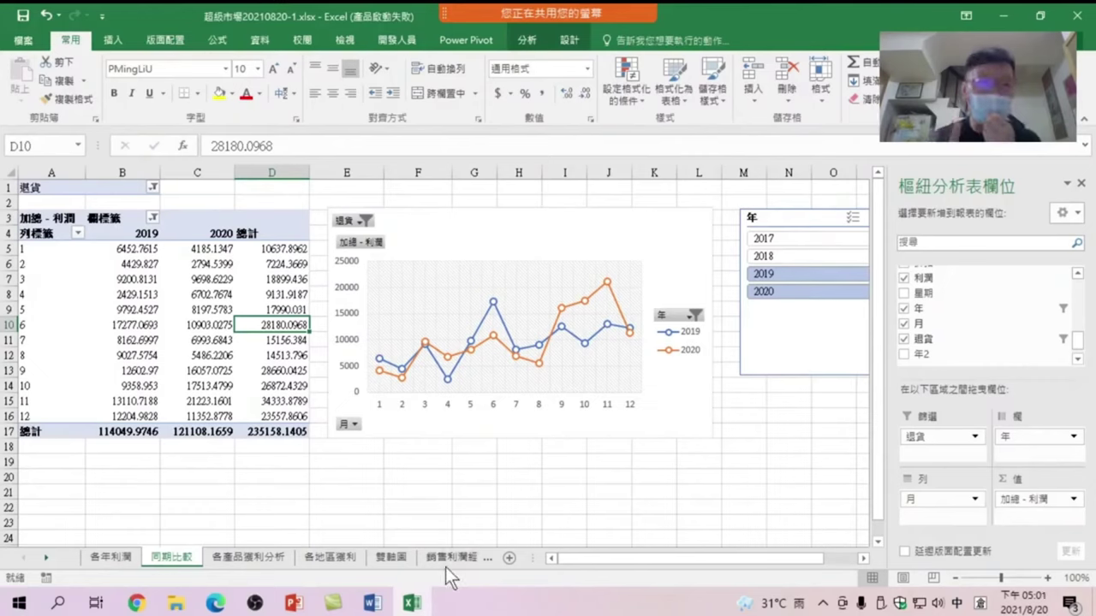
Step: Flip through the 各年利潤 and 同期比較 sheets, then open the 訂單 order data sheet
left_click(116, 561)
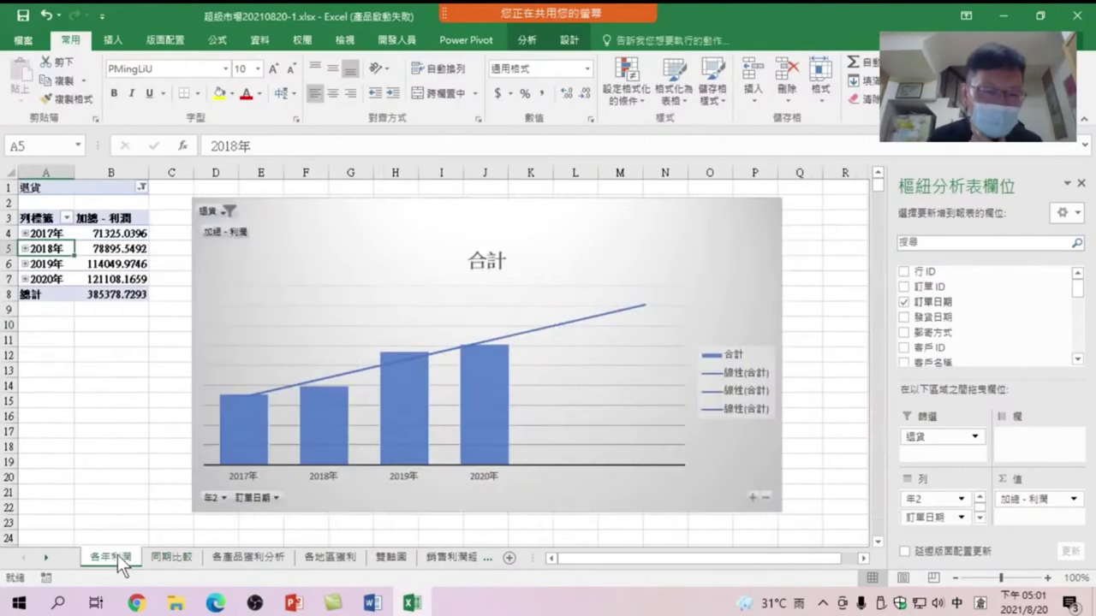
left_click(169, 557)
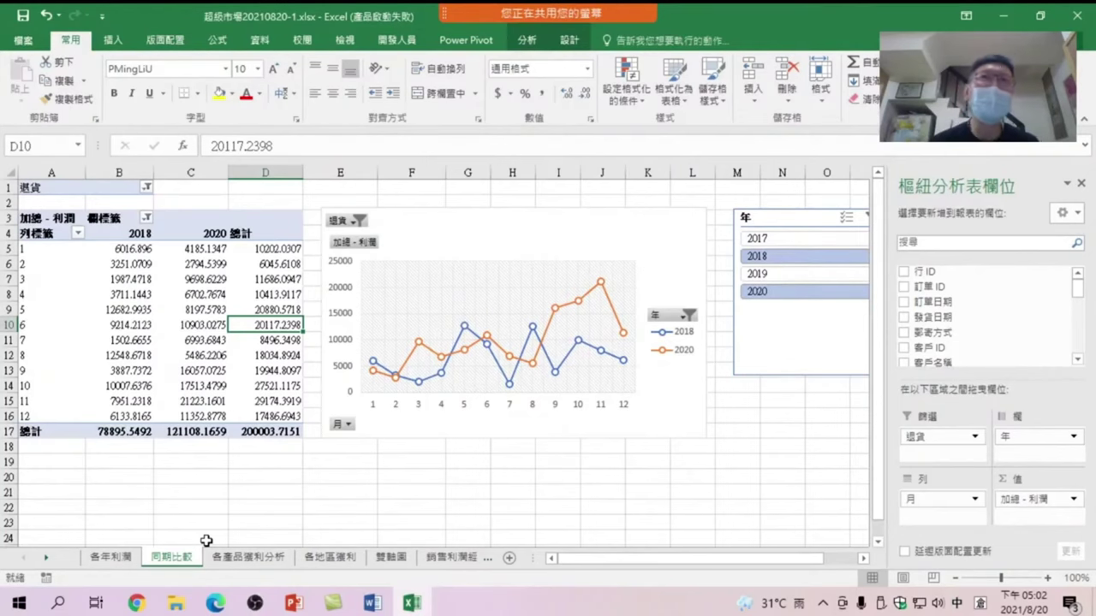
left_click(416, 557)
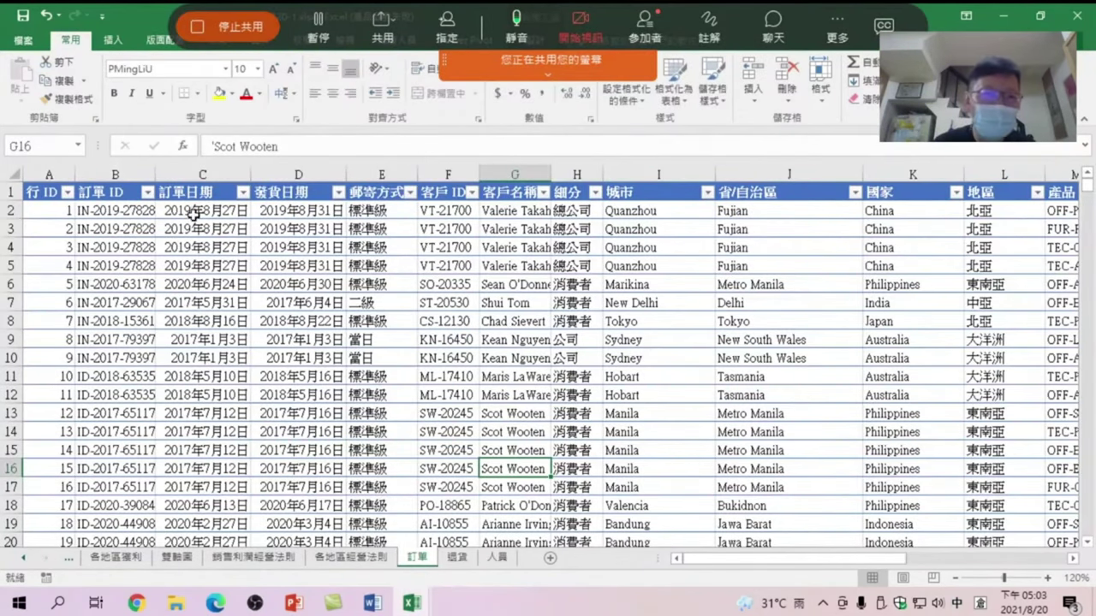
Step: Change the 利潤 value in T6 from 37.014 to 50037.014
left_click(10, 284)
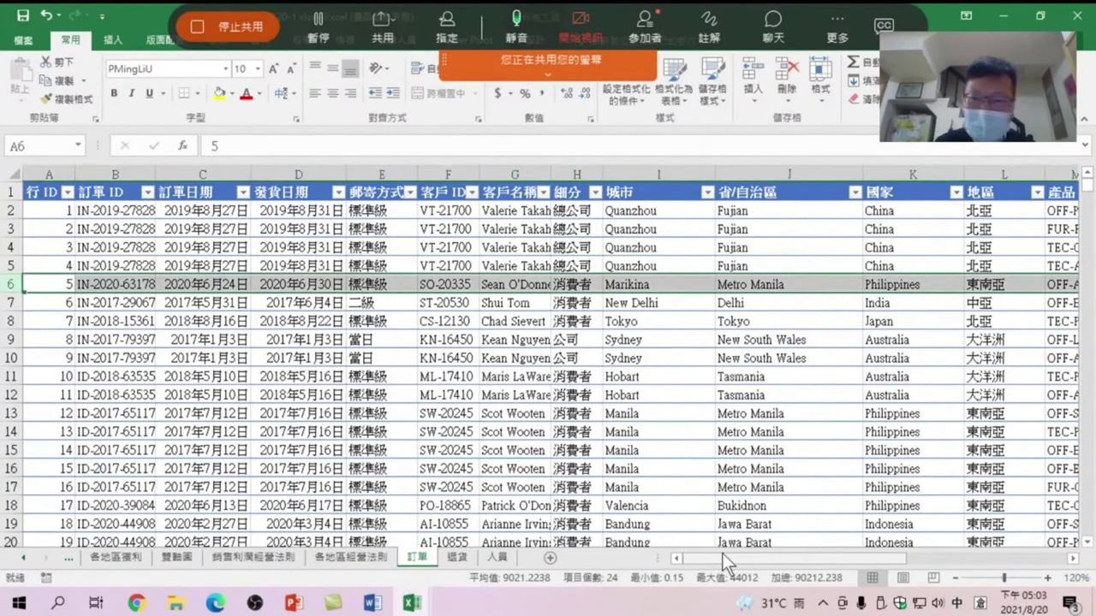
mouse_move(722, 558)
left_mouse_down()
mouse_move(857, 576)
mouse_move(875, 567)
left_mouse_up()
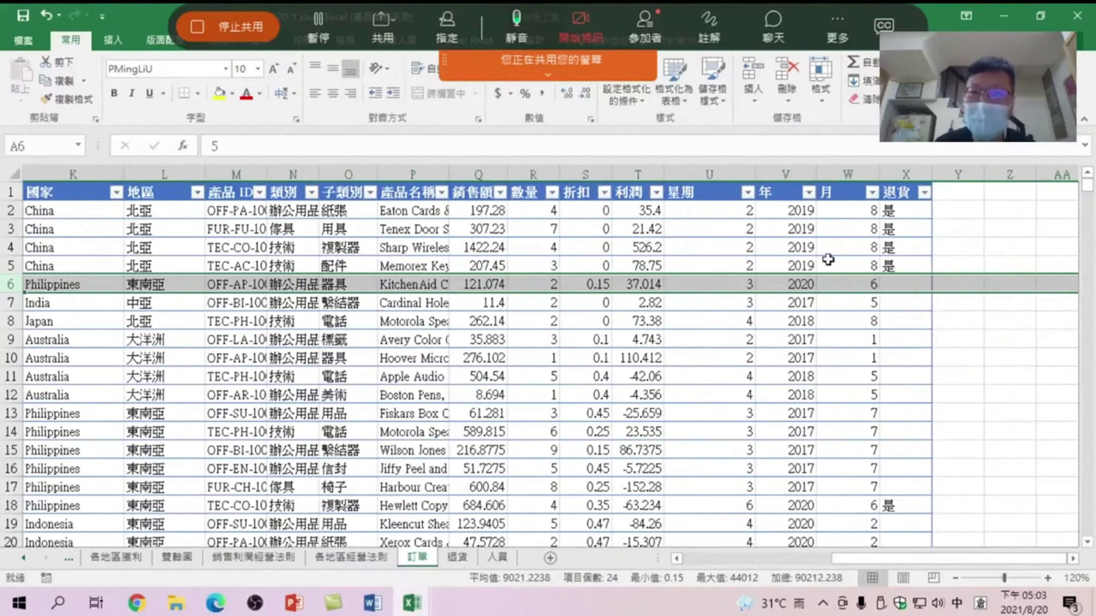
left_click(648, 285)
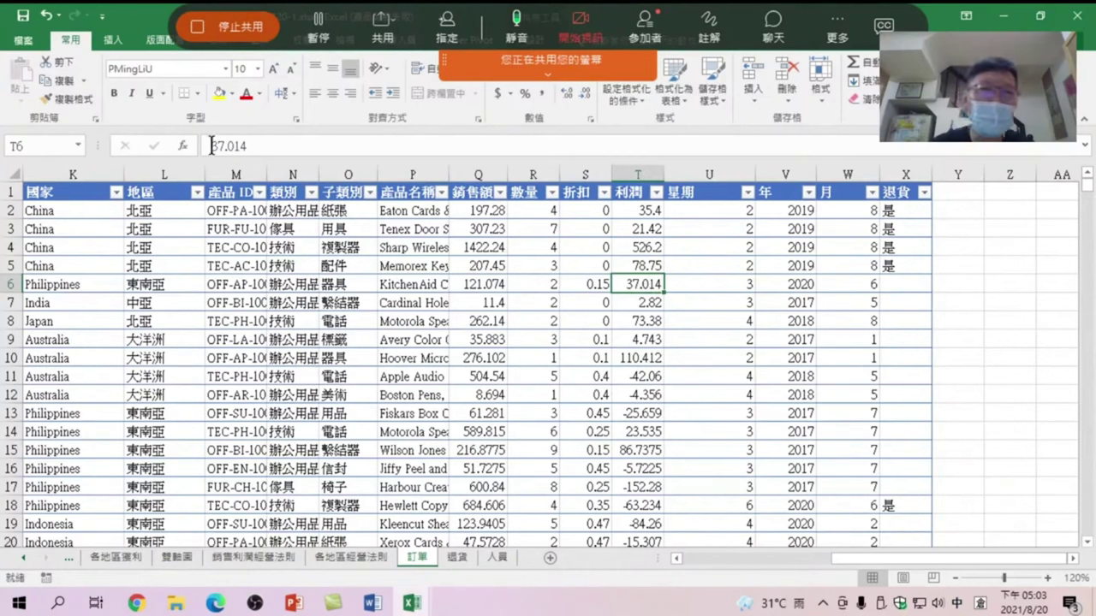
left_click(212, 146)
type("50")
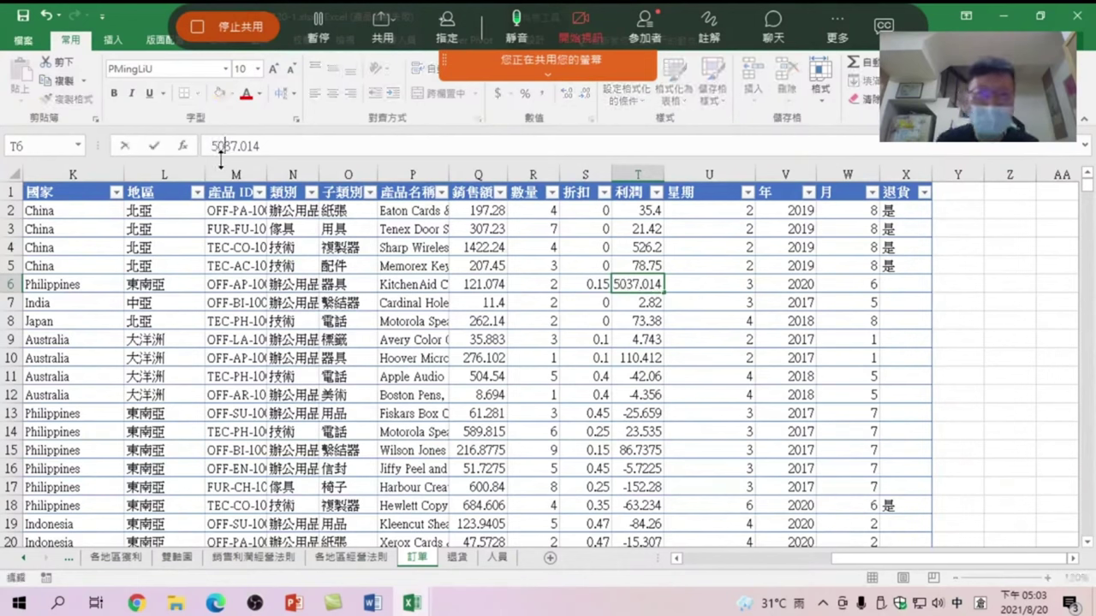
type("0")
key("Return")
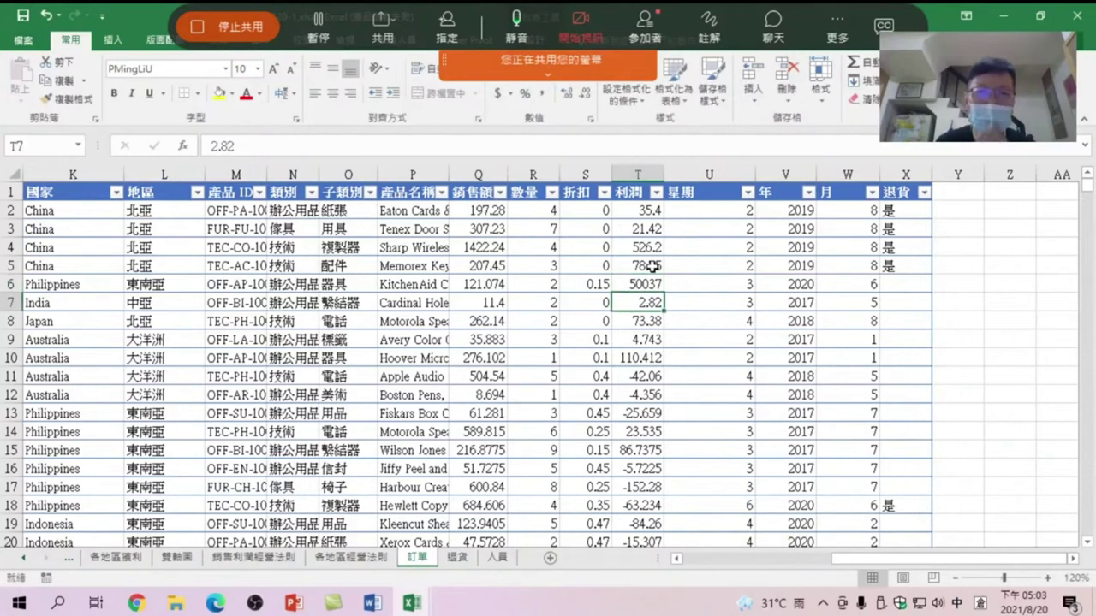
left_click_drag(644, 283, 334, 285)
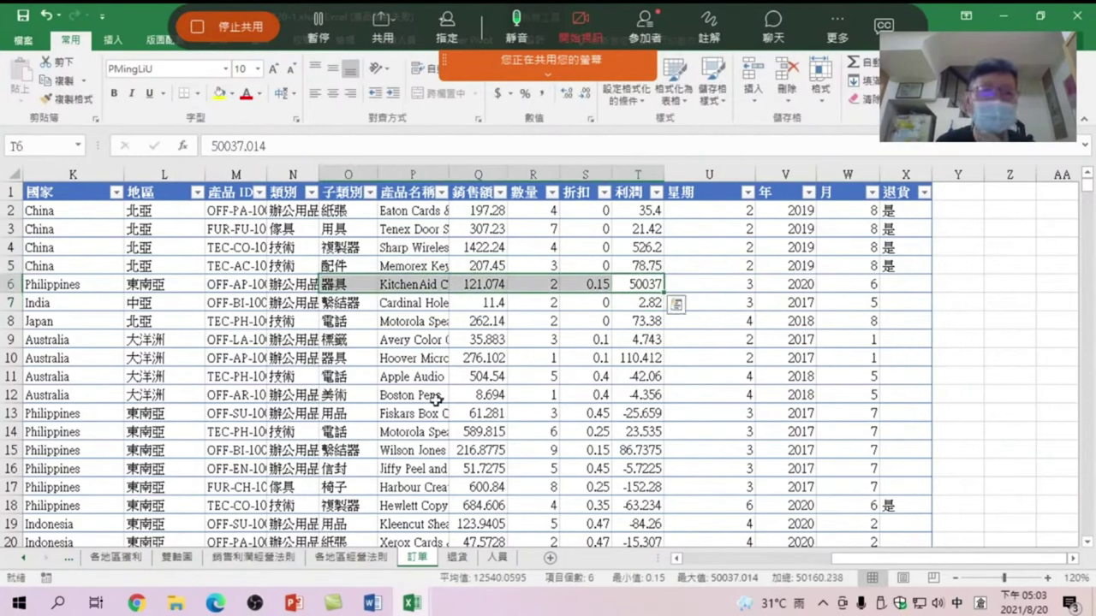
Step: Go back to the 各年利潤 yearly profit sheet
left_click(26, 558)
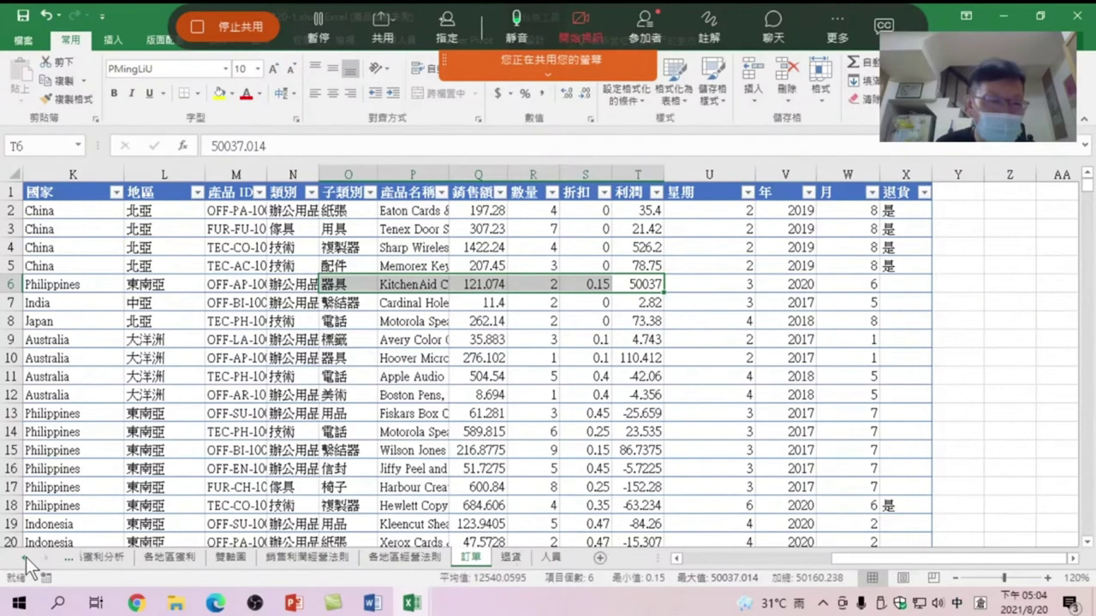
left_click(25, 558)
left_click(114, 557)
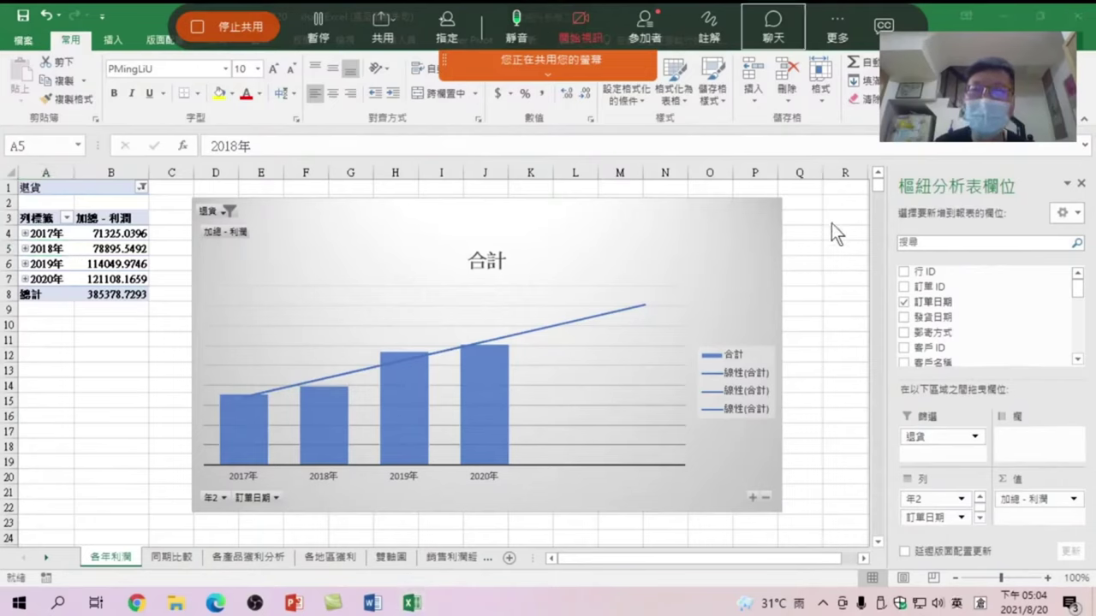
Step: Refresh the 各年利潤 pivot so 2020年 shows 171108.1659 and the total 435378.7293
left_click(818, 306)
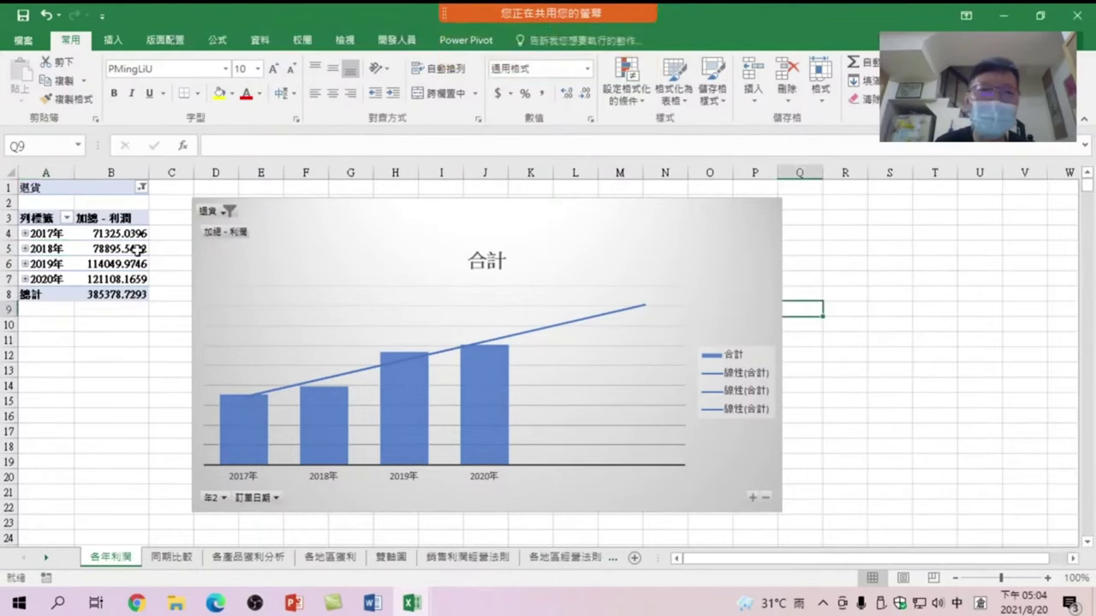
left_click(109, 262)
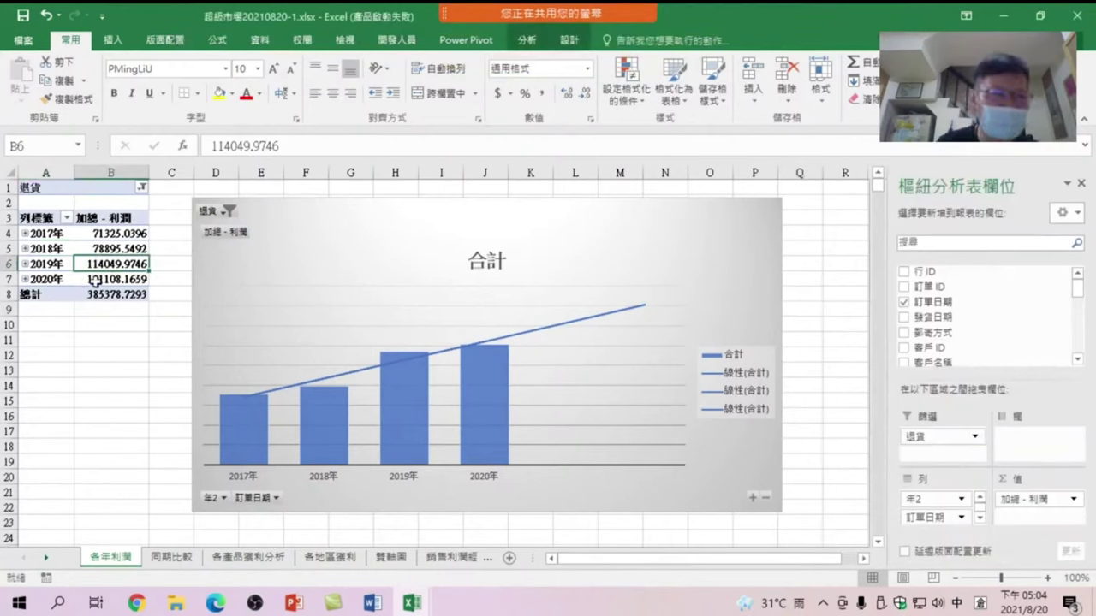
left_click(531, 35)
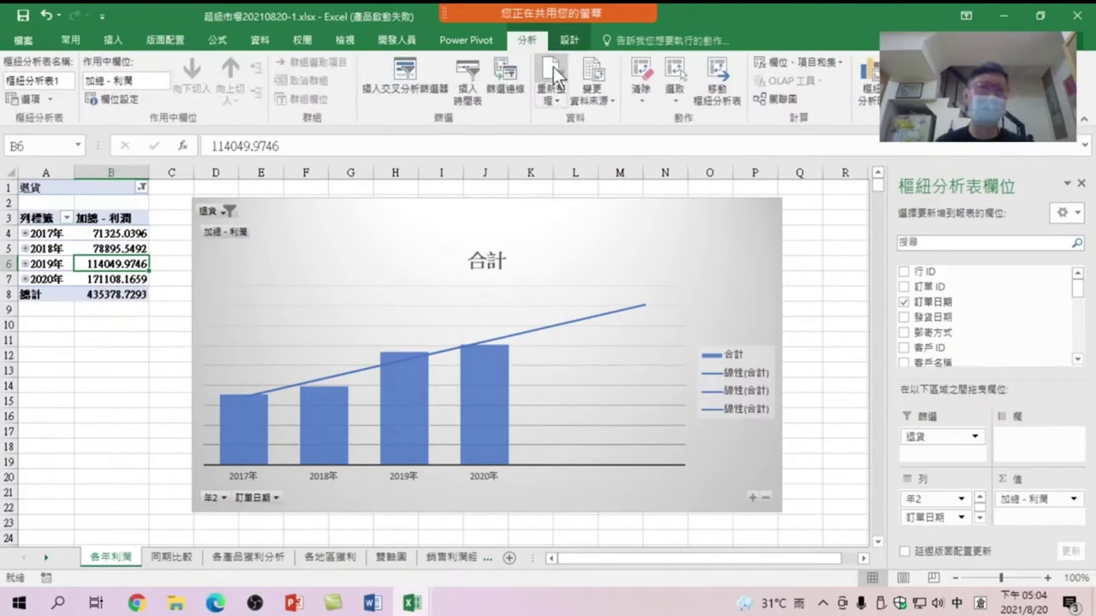
left_click(553, 67)
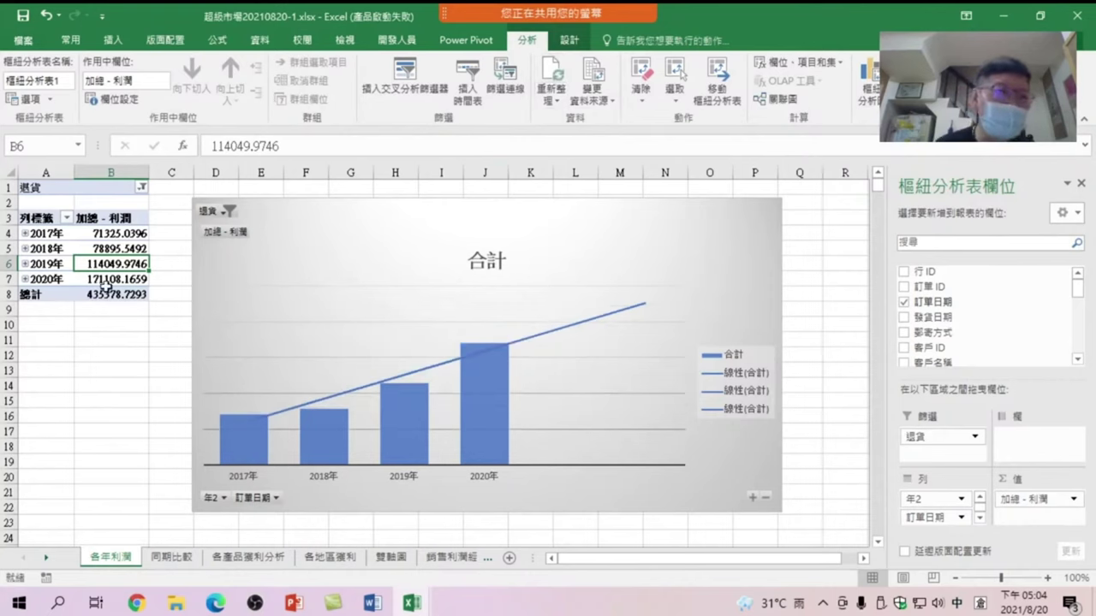